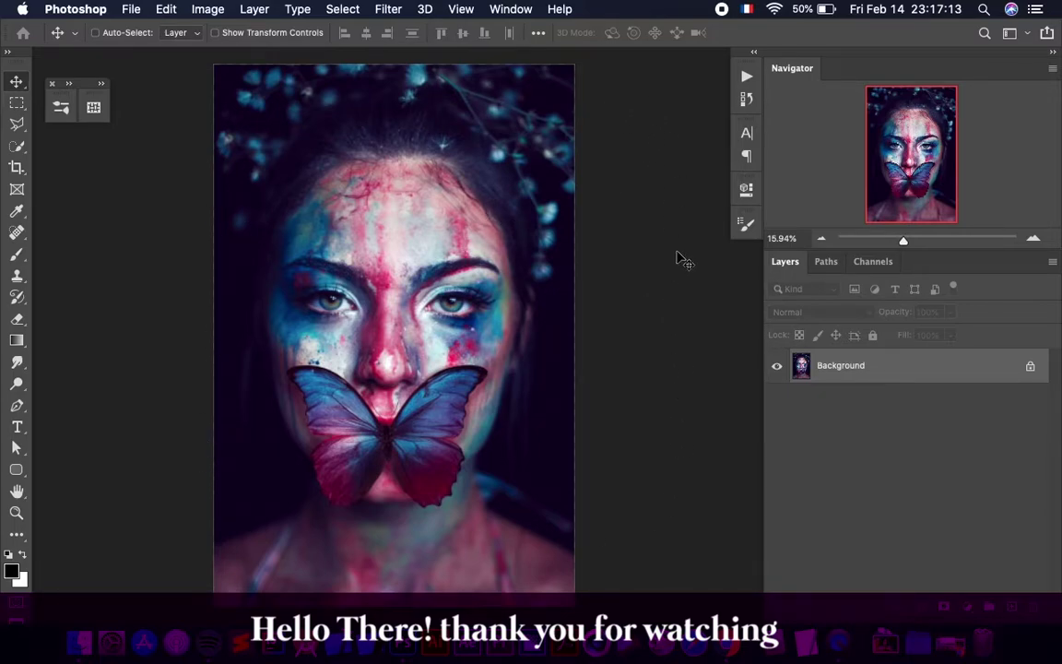
- Show the Actions and Brushes panels from the Window menu
left_click(510, 8)
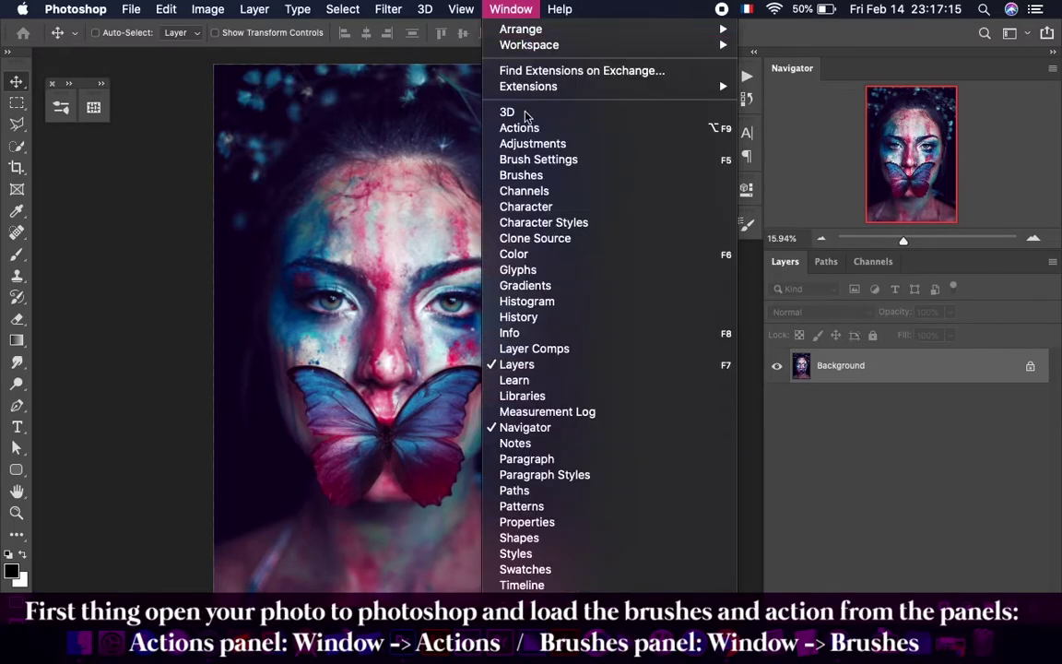
left_click(521, 127)
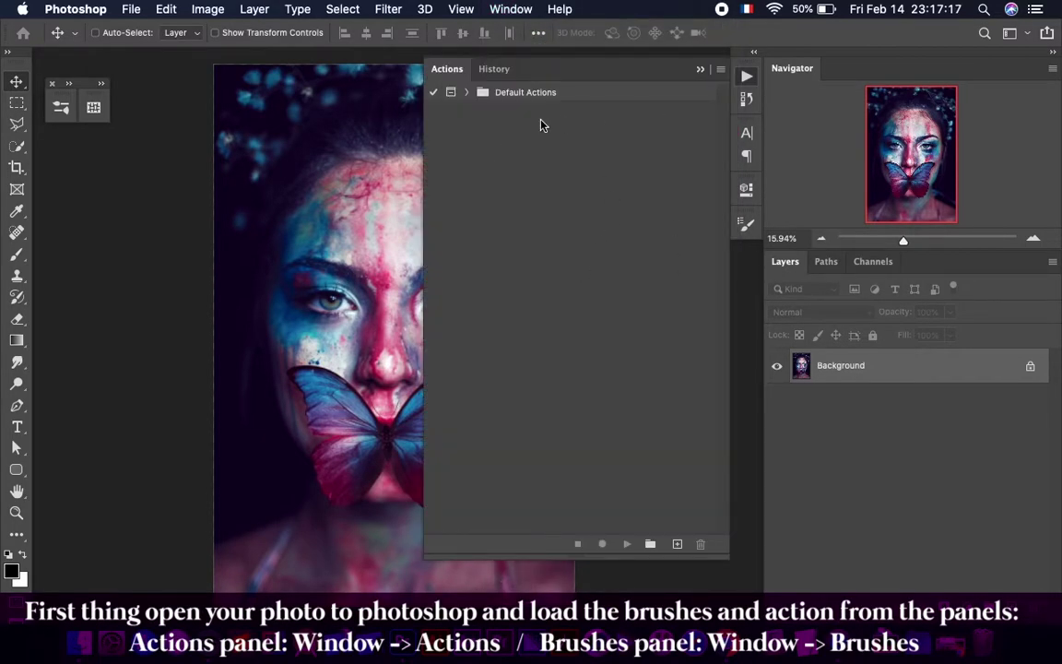
left_click(511, 8)
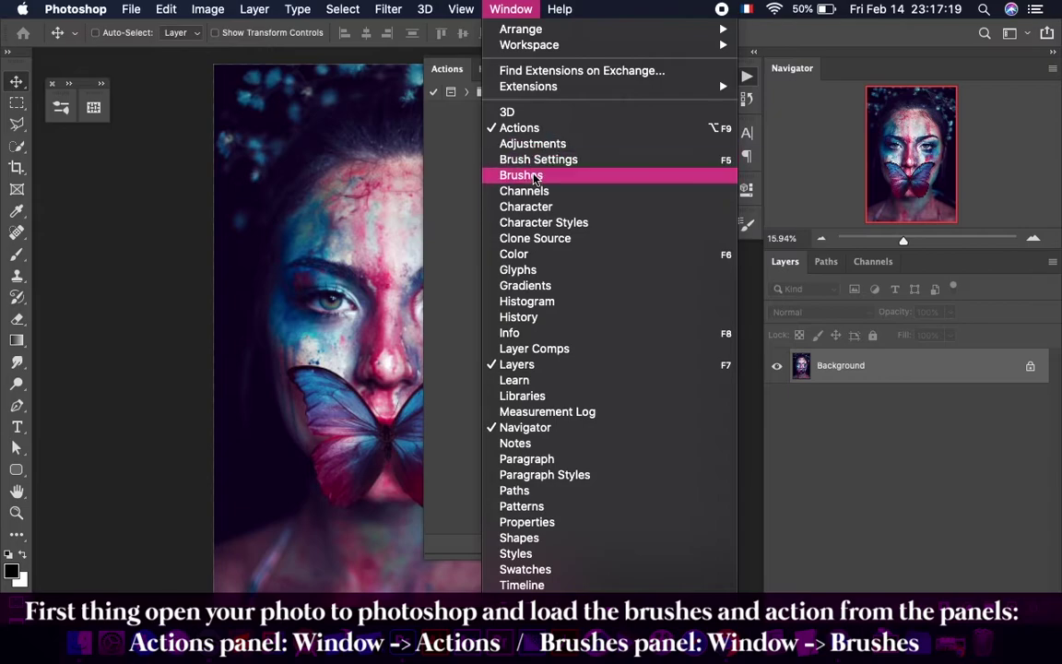
left_click(521, 175)
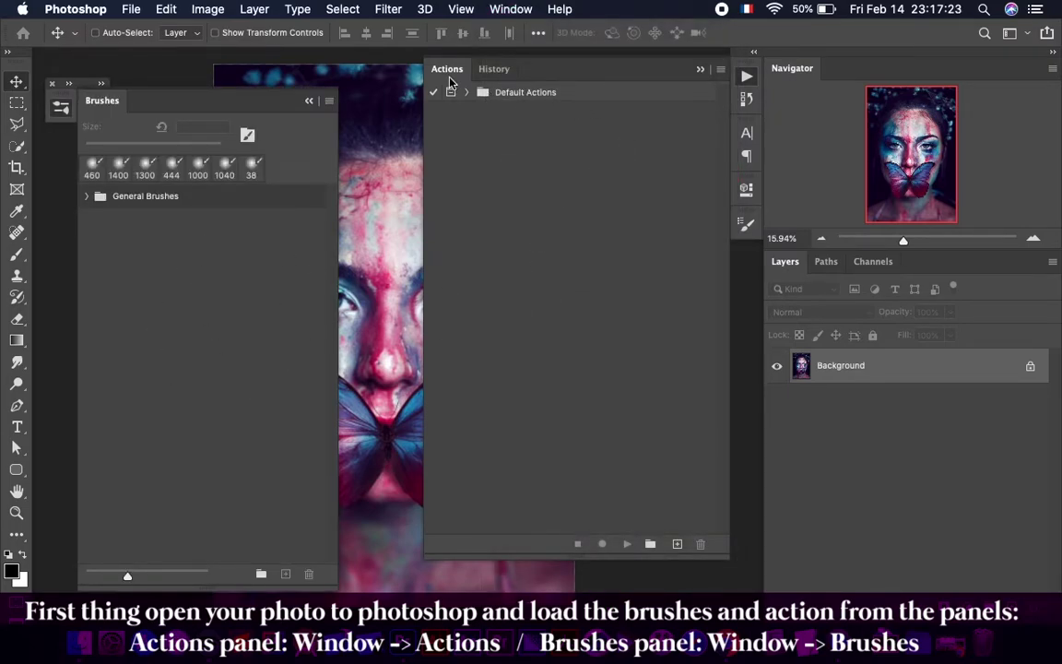
- Load History Action.atn and expand the History PS Action set to reveal Play History
left_click(720, 68)
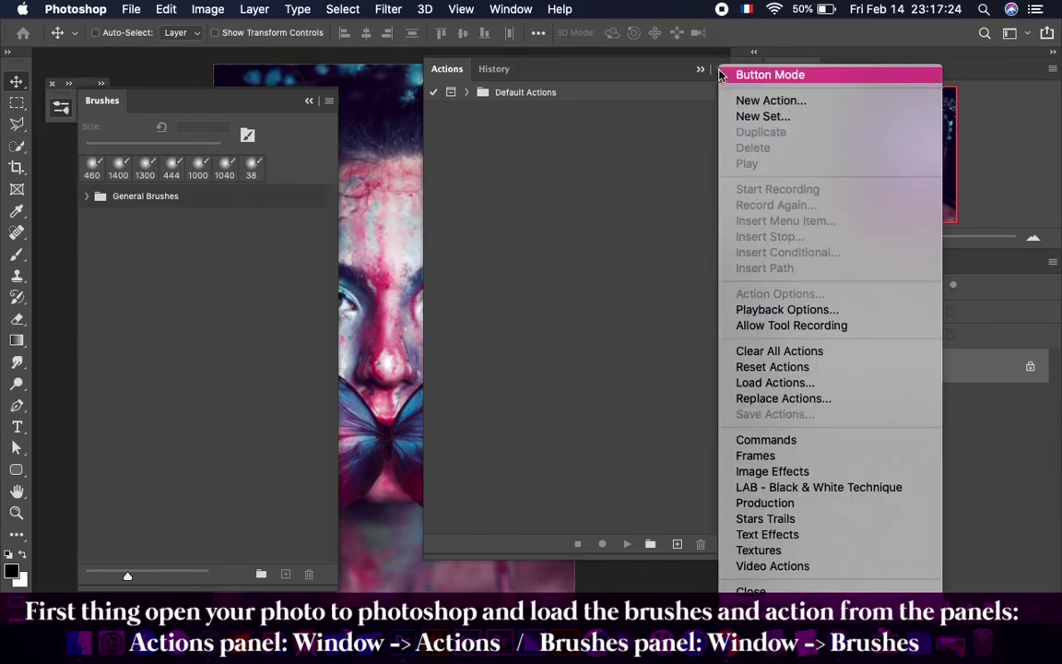
left_click(774, 382)
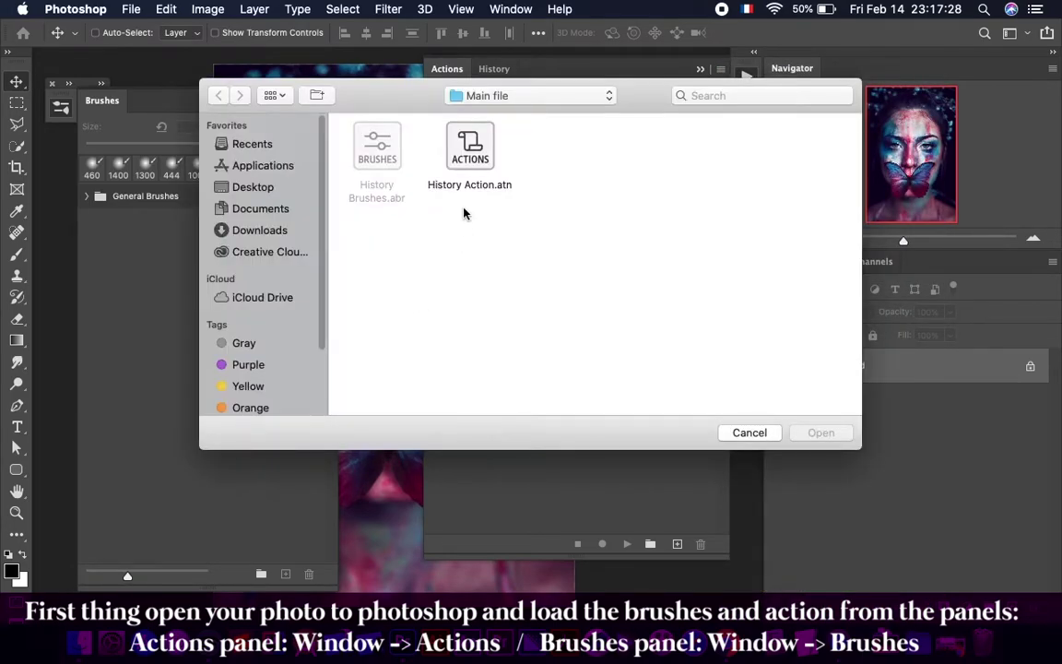
left_click(481, 179)
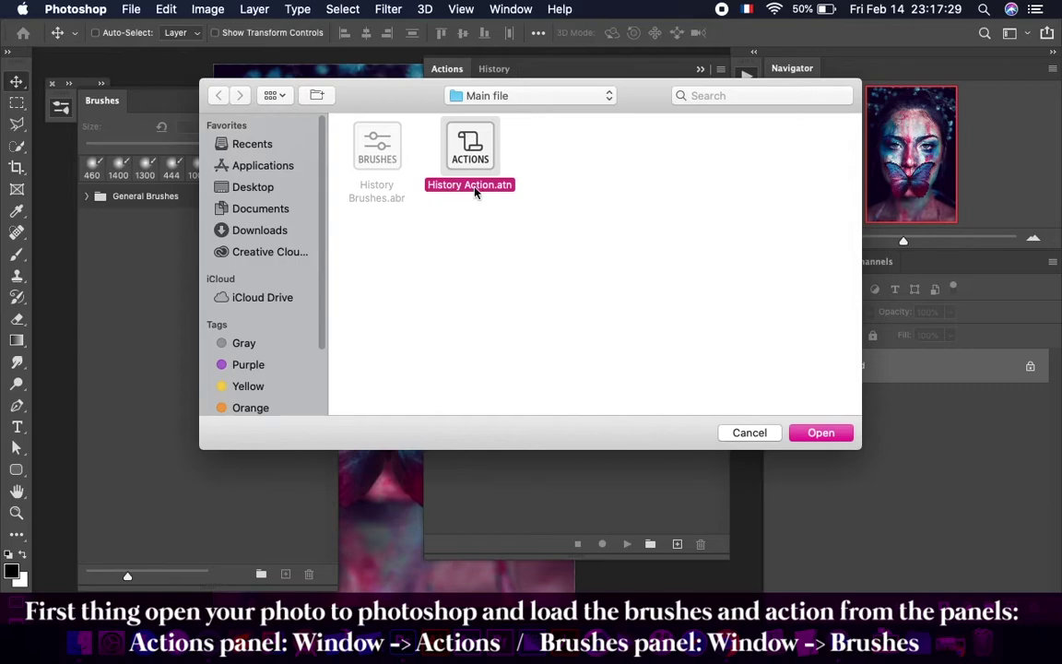
left_click(789, 437)
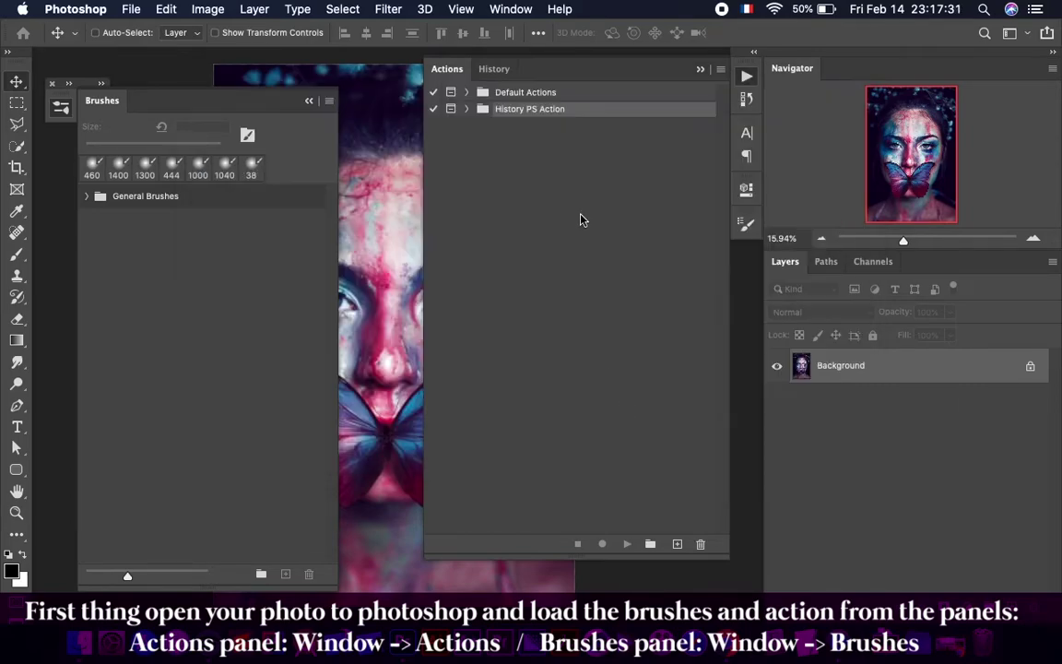
left_click(466, 108)
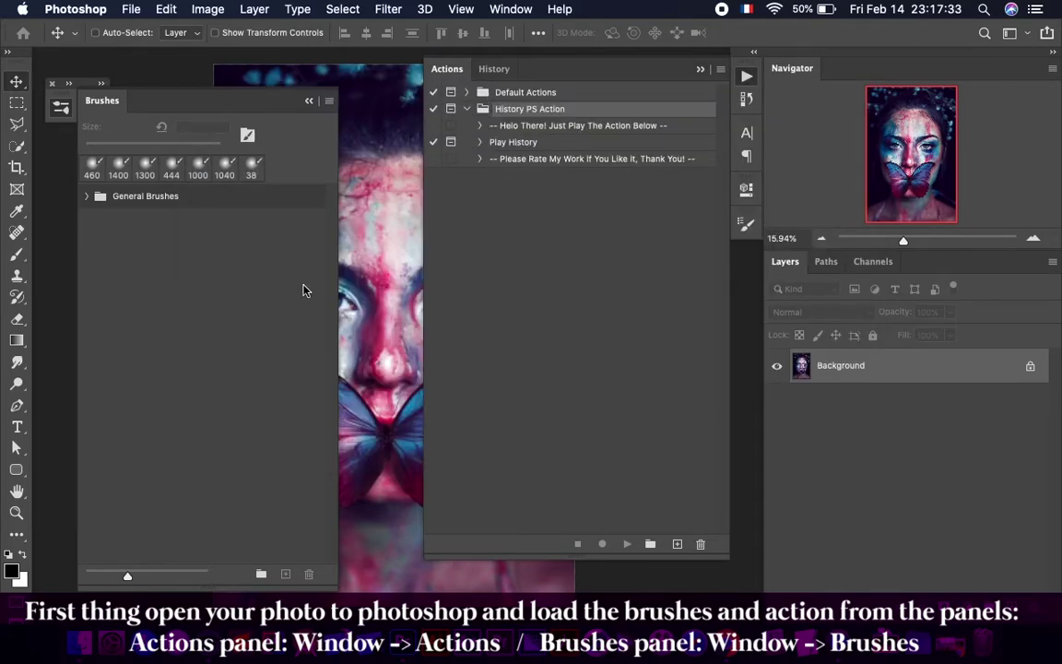
- Import History Brushes.abr into the Brushes panel and preview its brushes
left_click(329, 100)
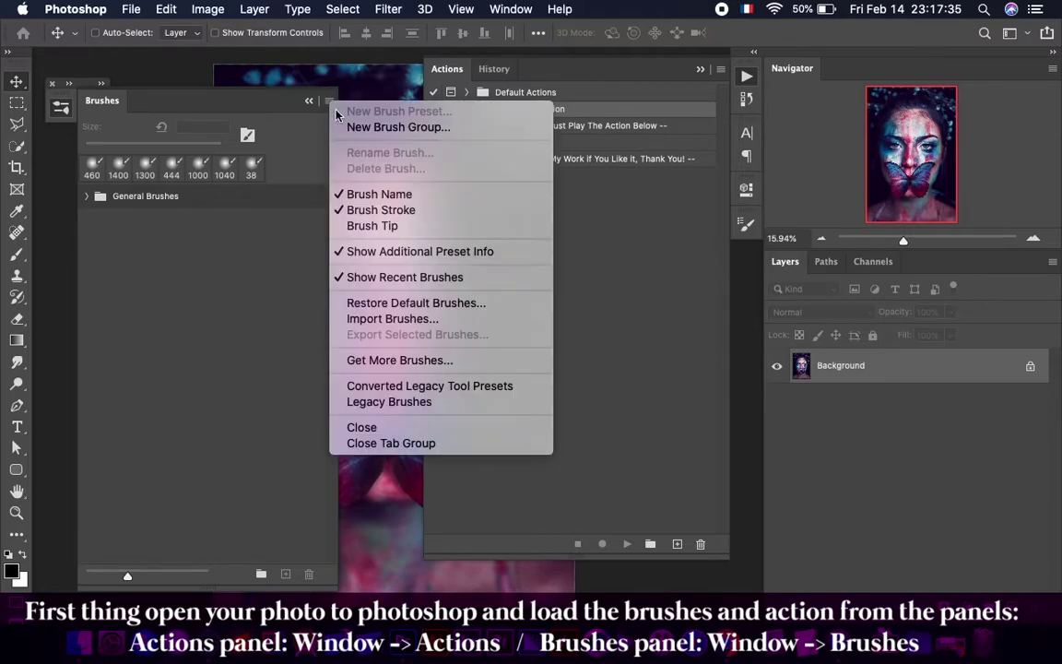
left_click(395, 319)
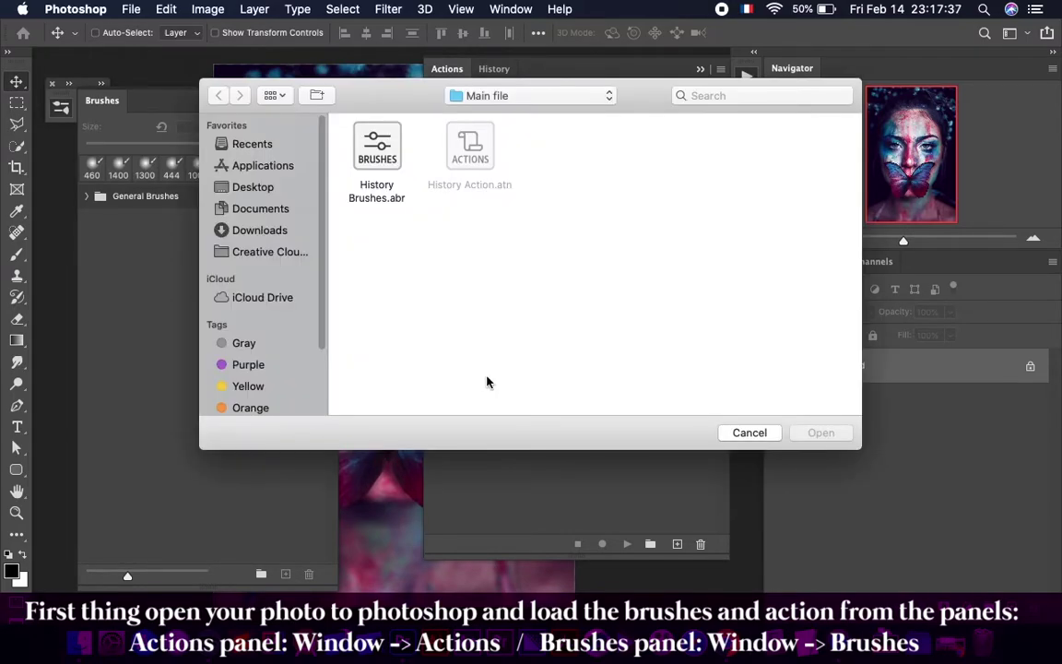
left_click(374, 196)
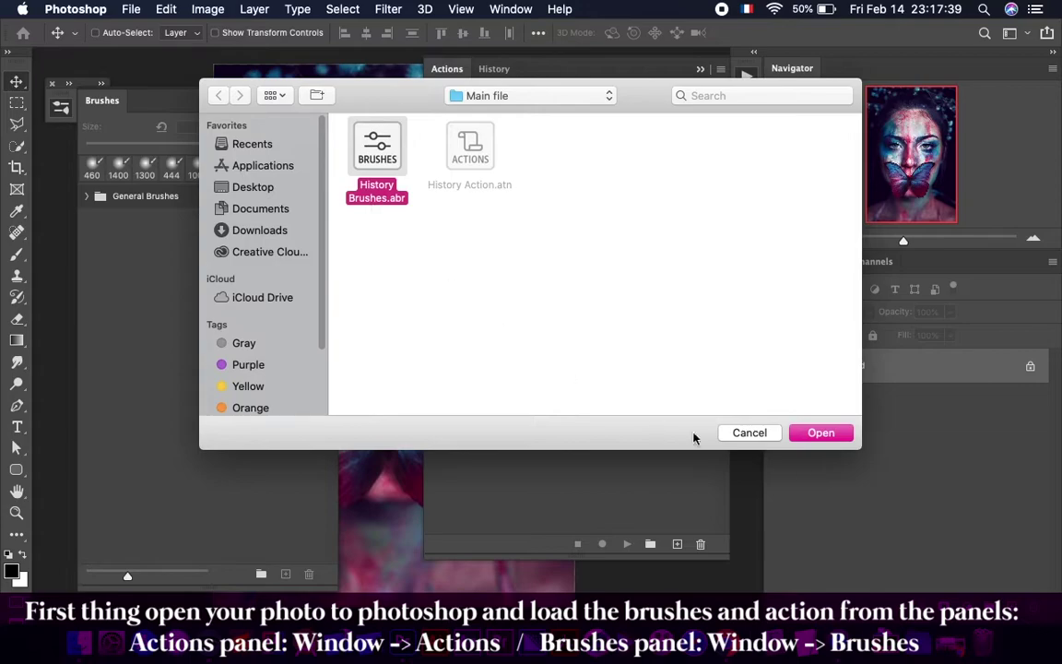
left_click(806, 433)
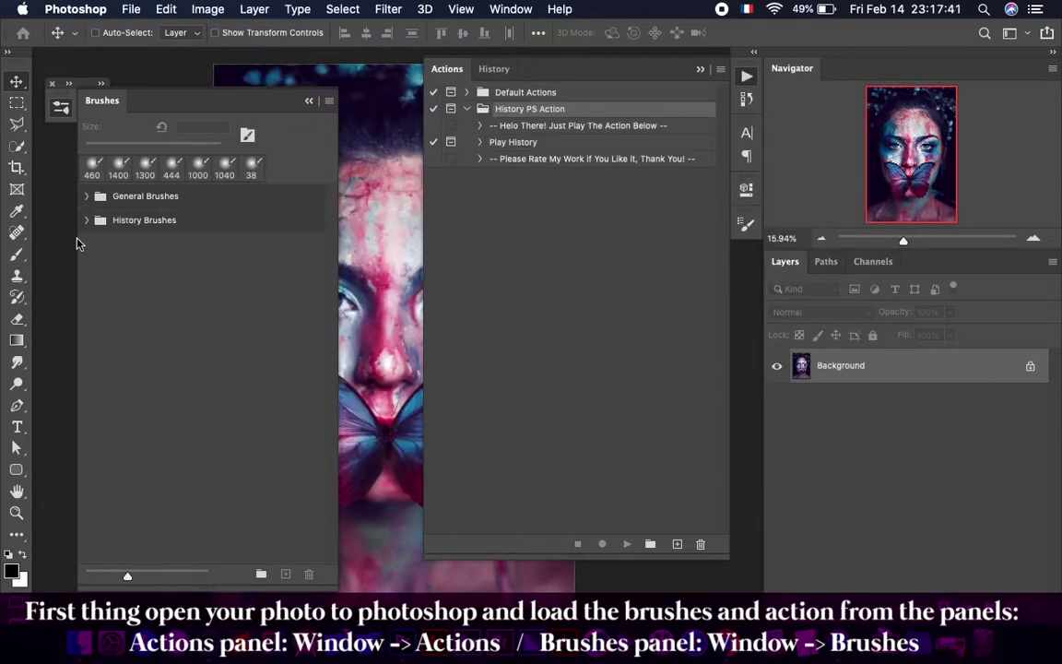
left_click(87, 219)
scroll(182, 402, "down", 3)
scroll(244, 372, "down", 3)
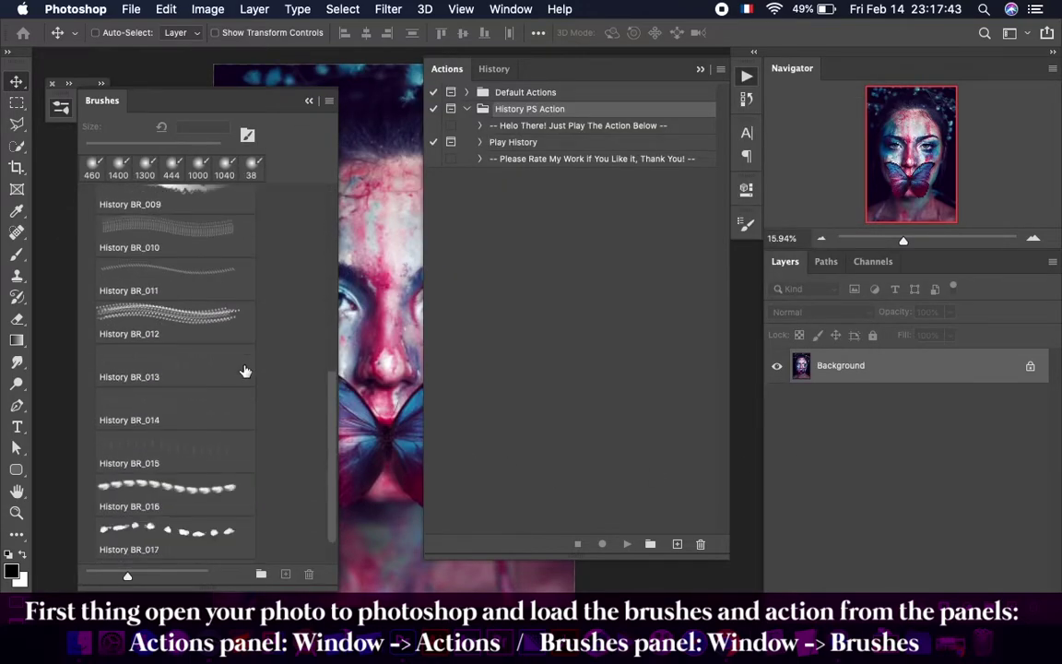
scroll(245, 372, "up", 3)
scroll(193, 359, "up", 3)
- Fold the History Brushes group and collapse the Brushes and Actions panels
left_click(86, 219)
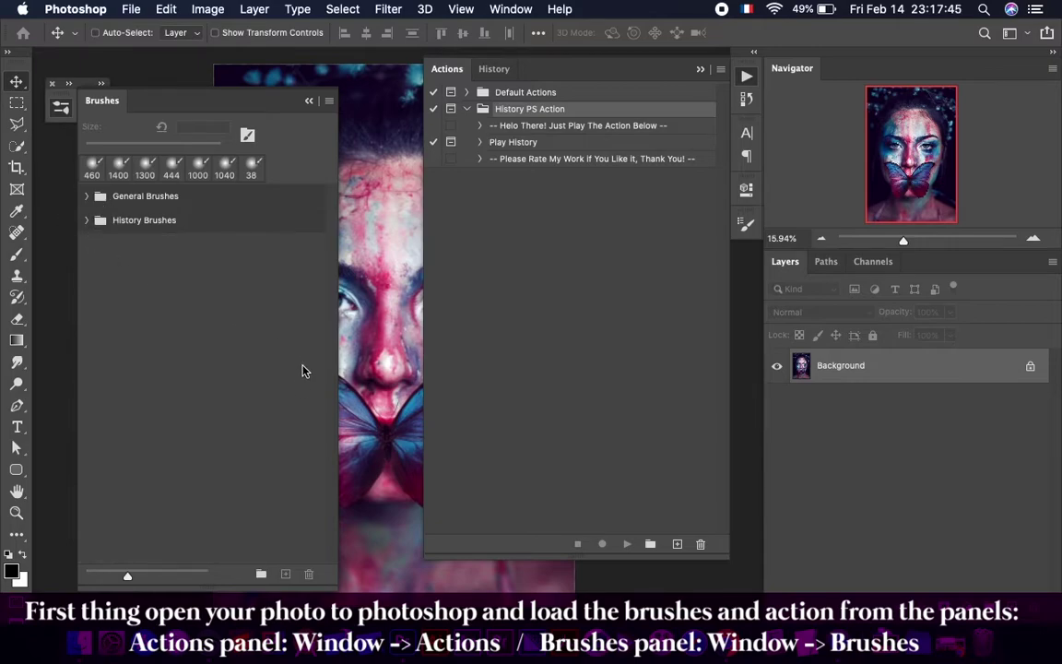
left_click(67, 109)
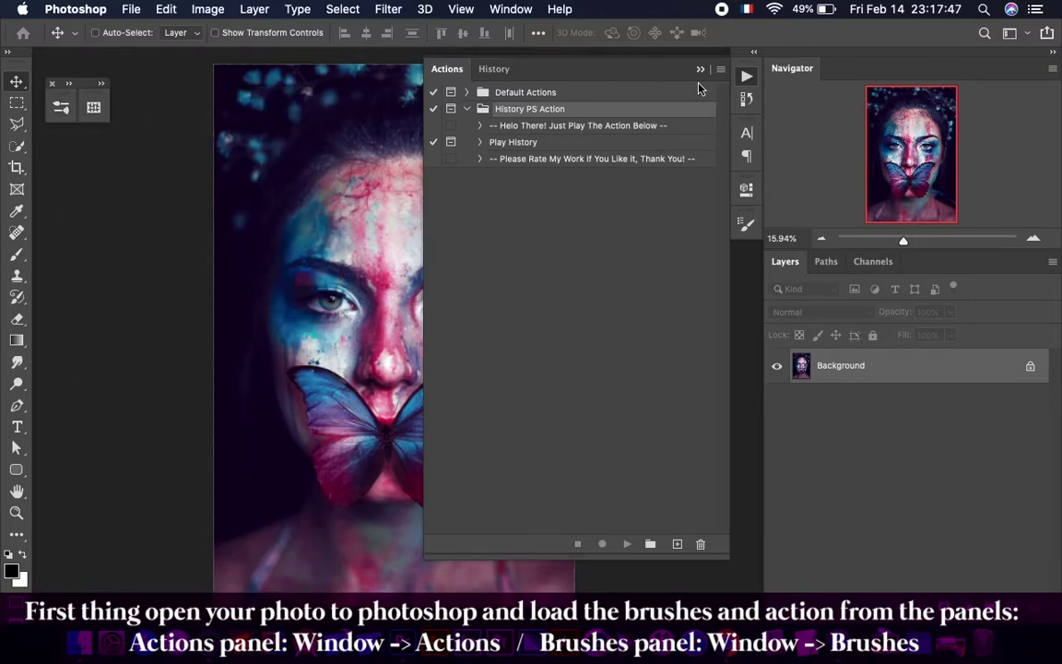
left_click(745, 80)
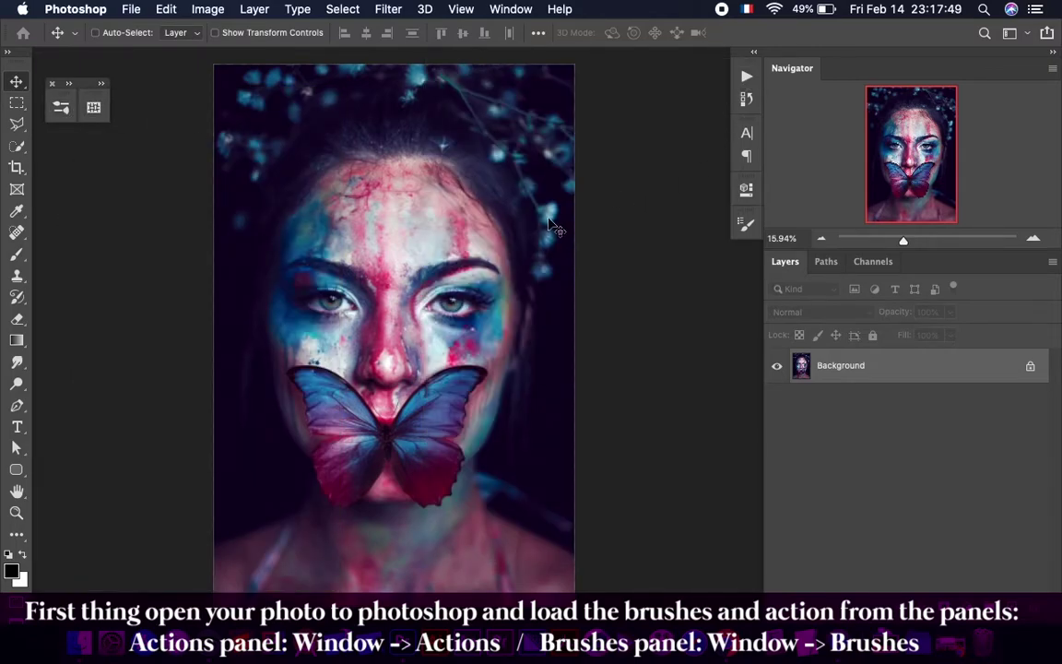
- Set Image Size width to 2000 px, proportions linked, giving 2000 × 3000 px at 72 ppi
left_click(207, 10)
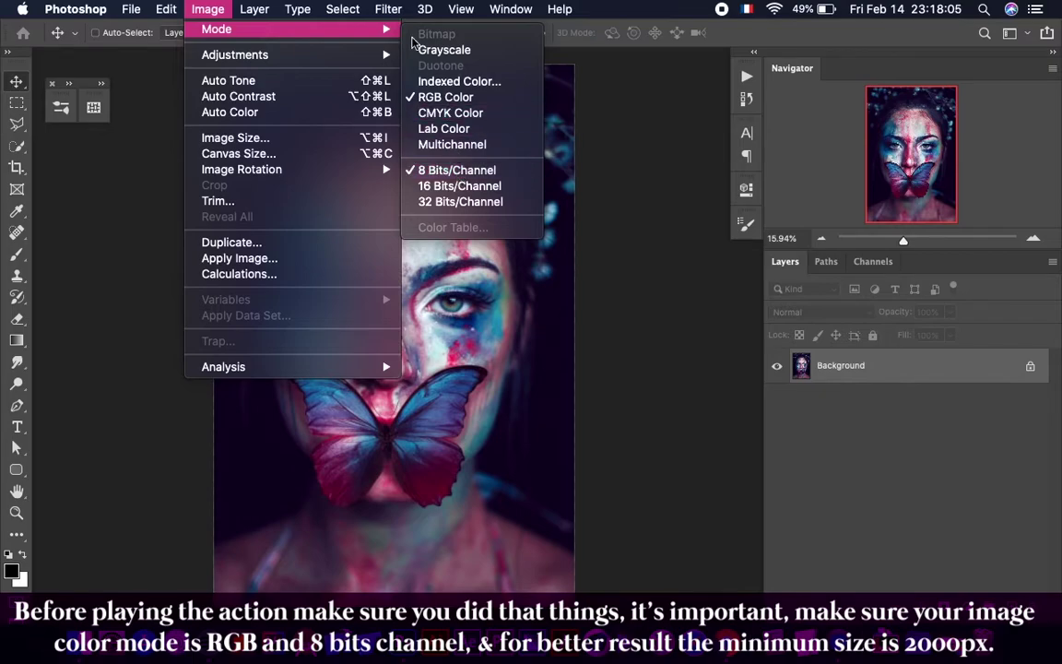
left_click(231, 138)
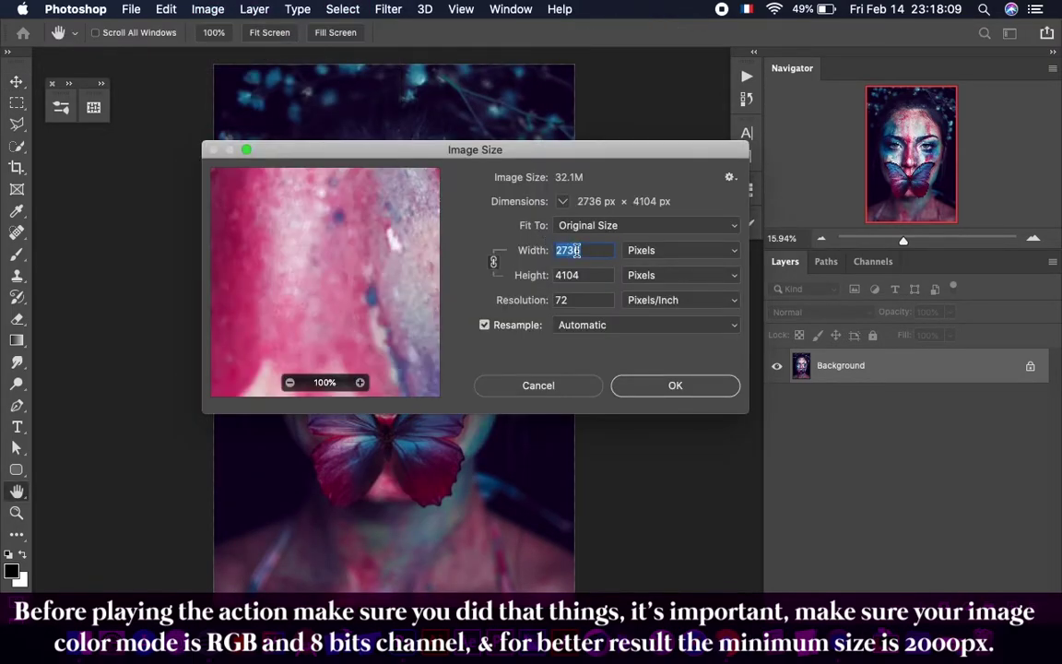
type("2000")
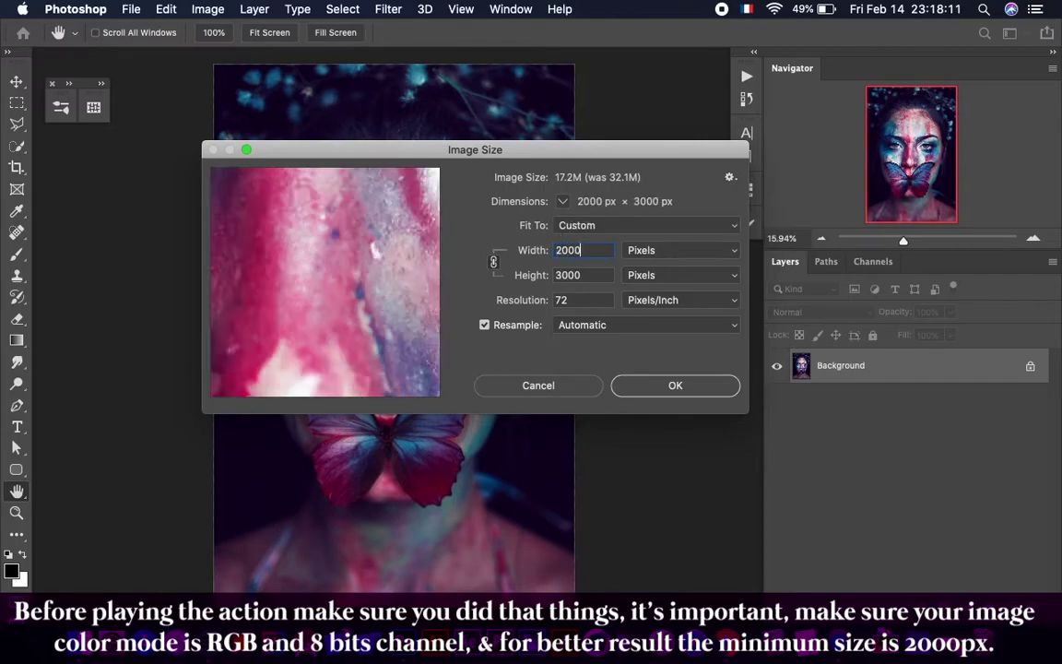
double_click(577, 252)
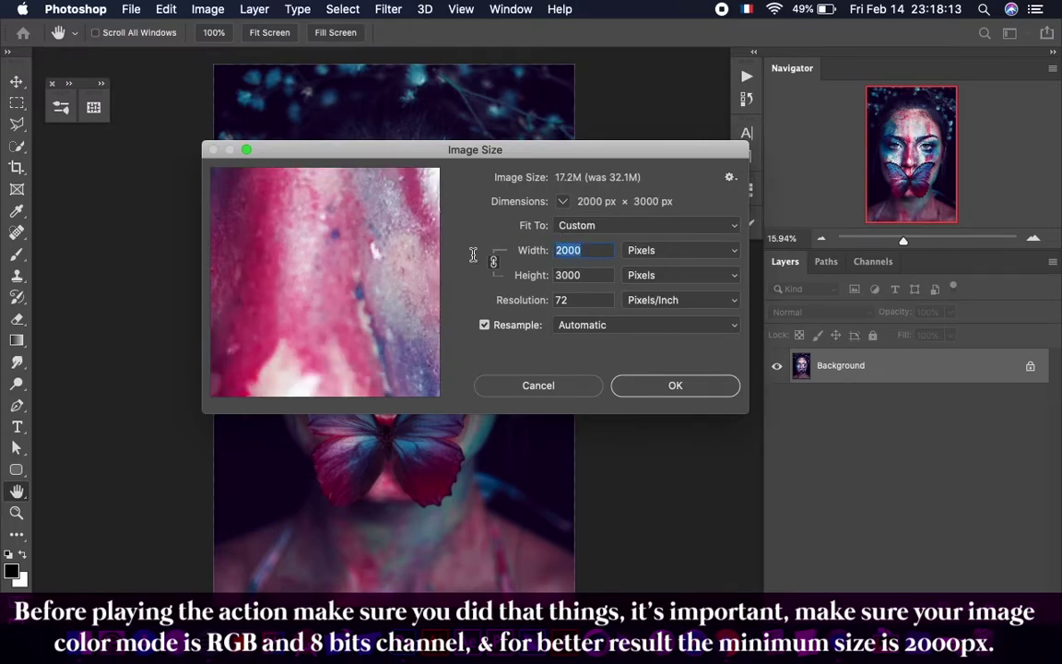
left_click(676, 387)
scroll(682, 394, "up", 2)
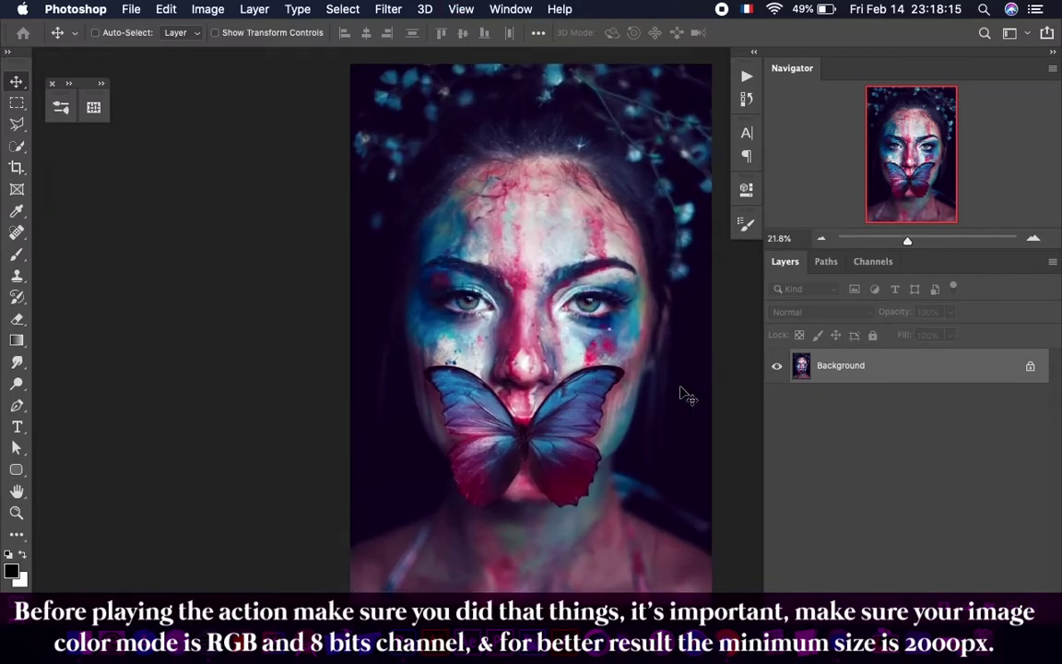
scroll(684, 395, "right", 5)
scroll(685, 396, "right", 1)
scroll(687, 396, "right", 1)
scroll(686, 396, "right", 2)
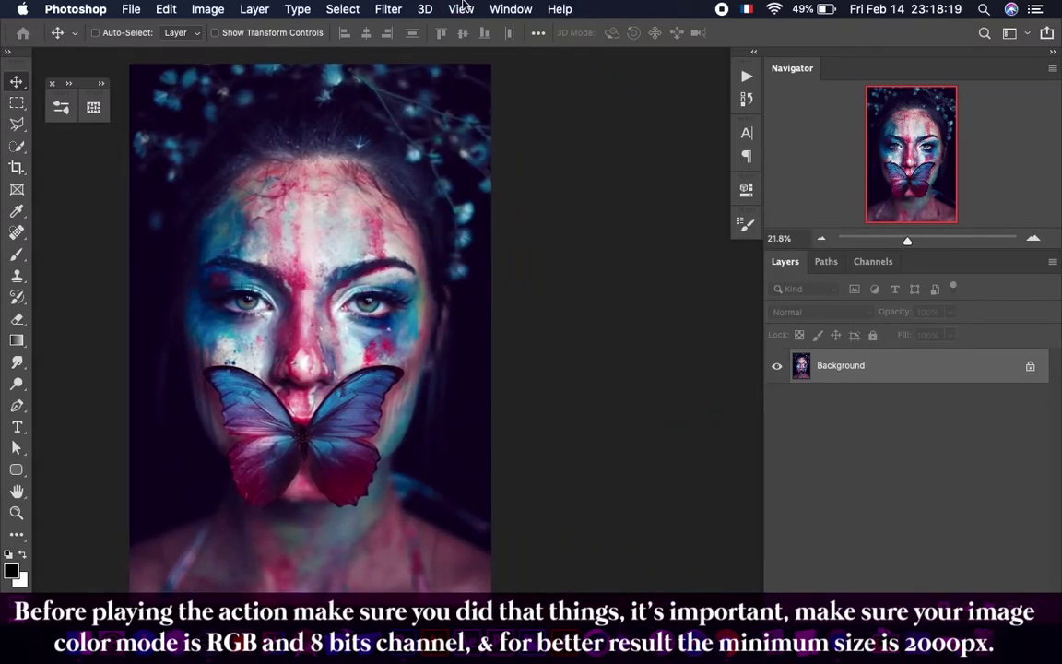
left_click(510, 8)
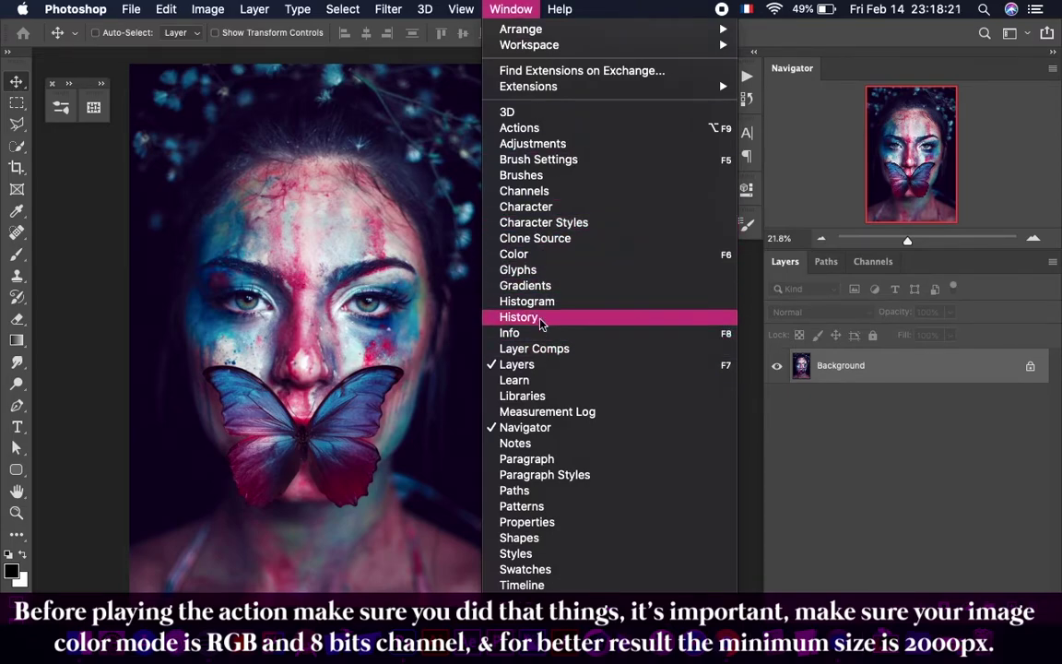
scroll(544, 442, "down", 2)
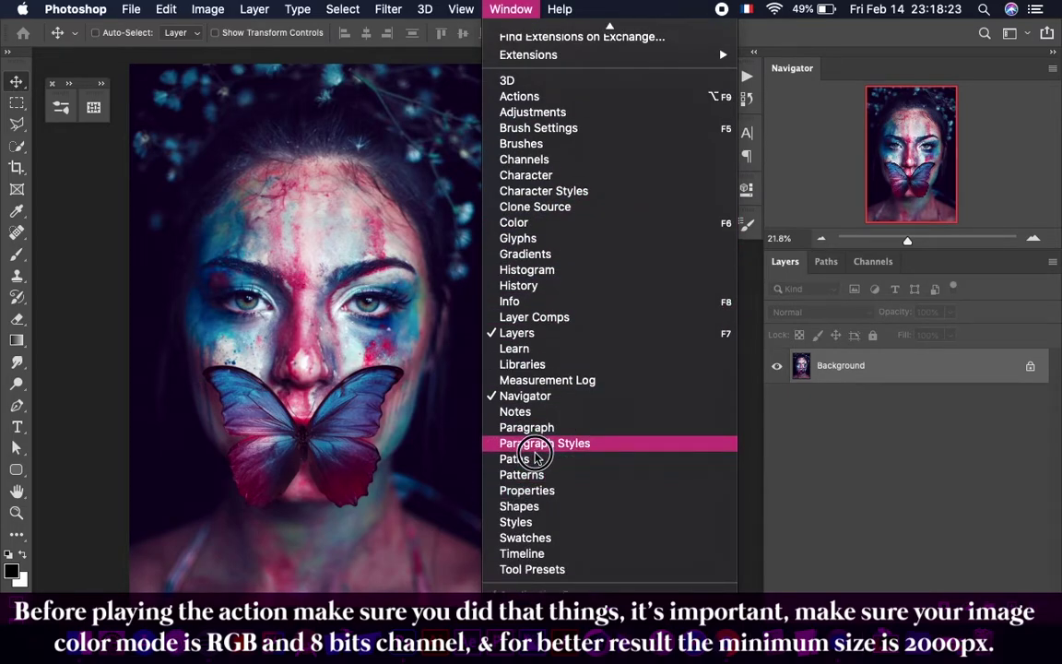
left_click(591, 463)
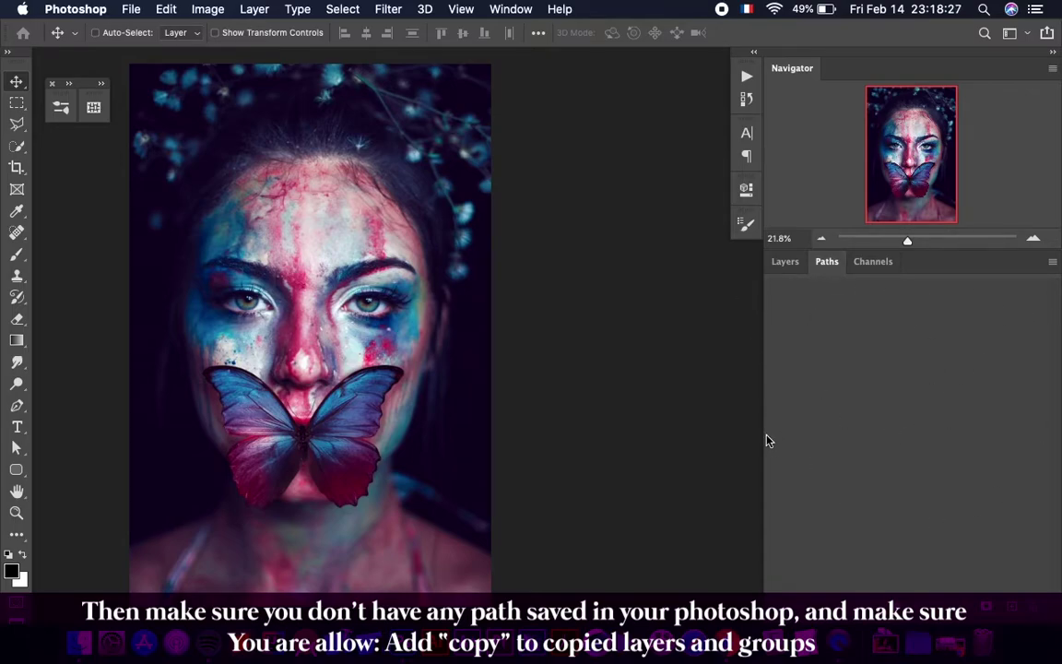
left_click(785, 261)
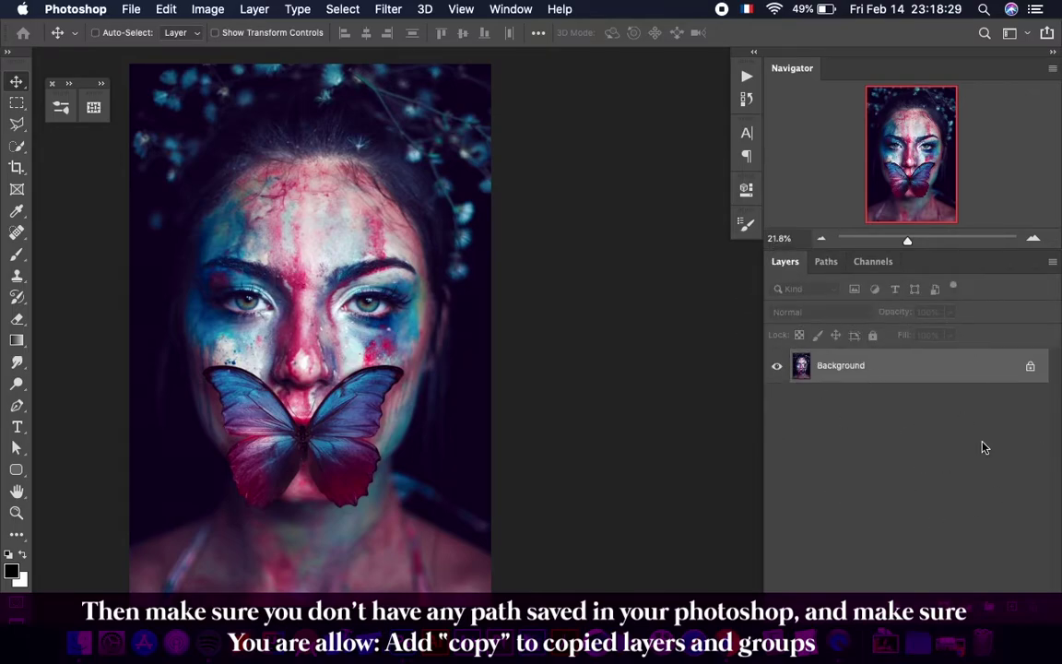
left_click(1053, 262)
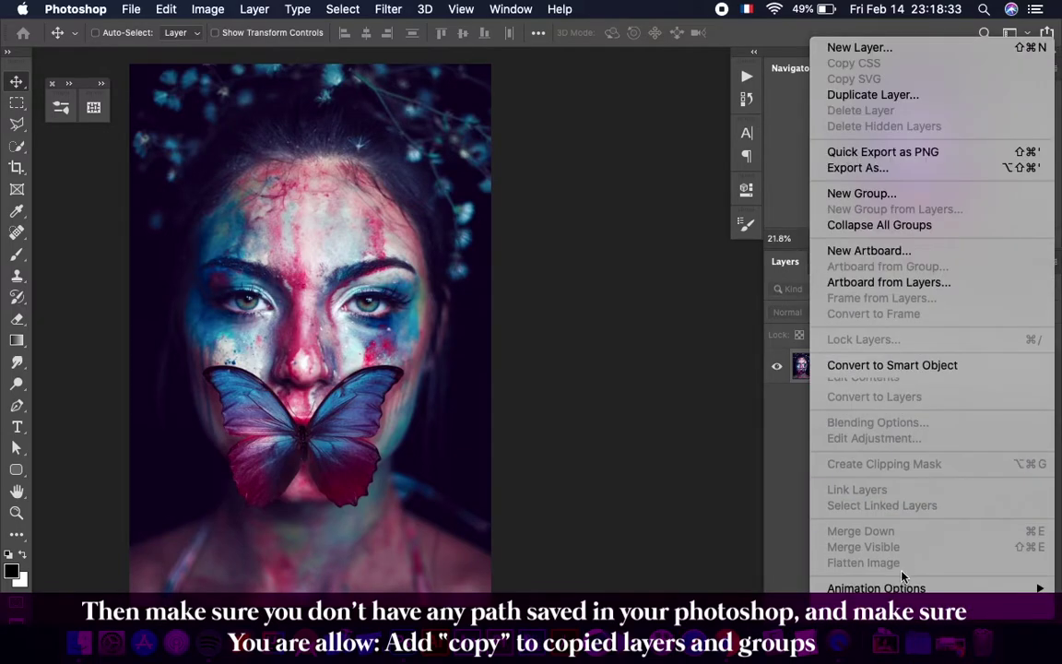
left_click(901, 565)
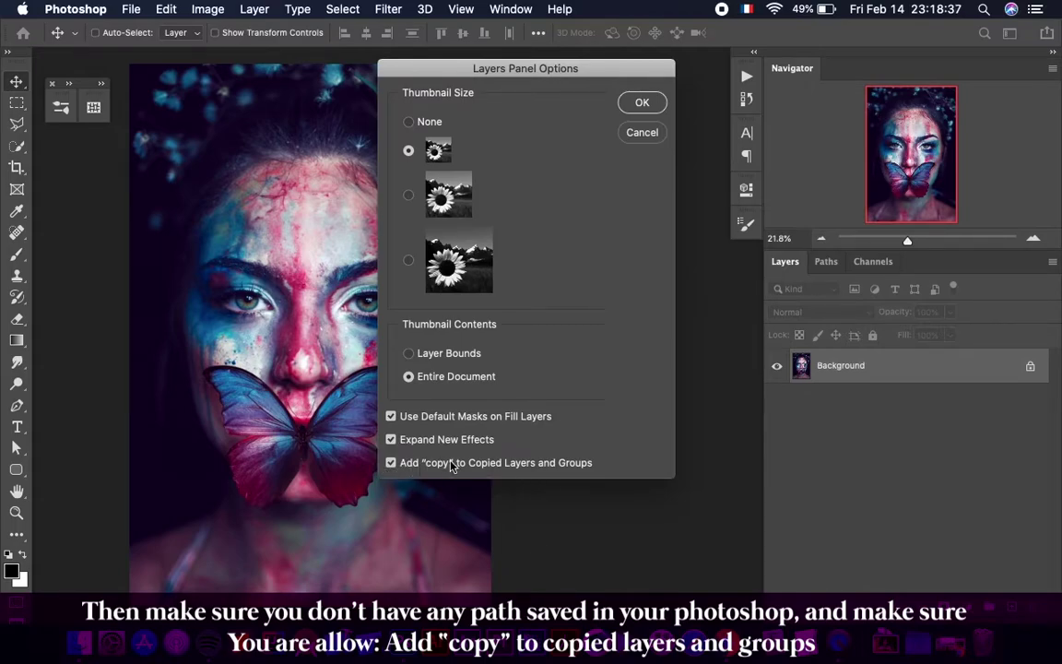
left_click(643, 103)
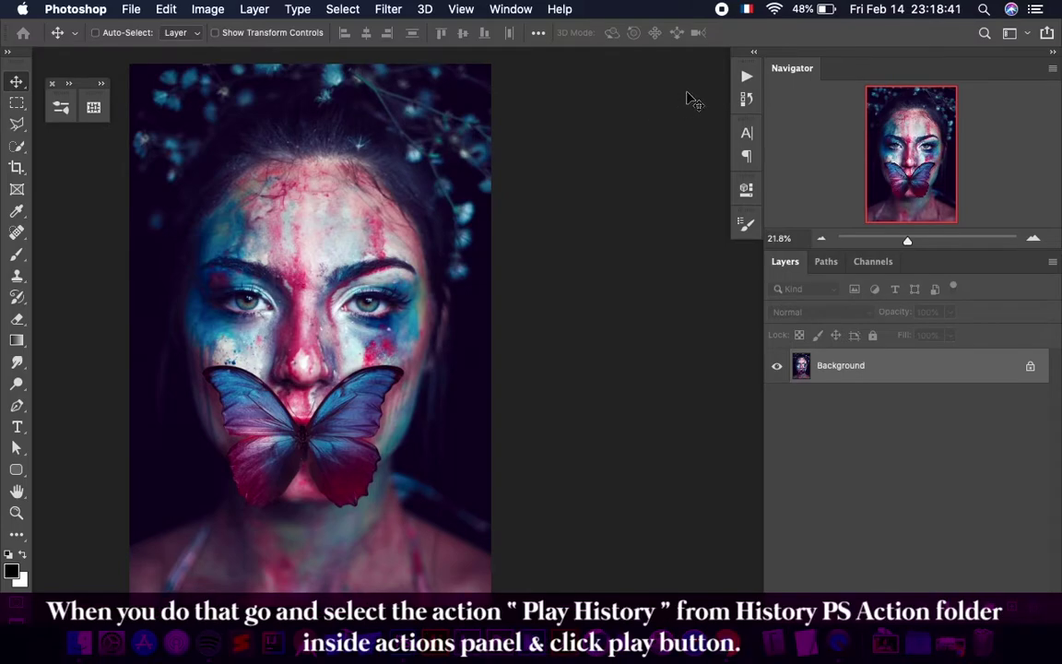
- Select the Play History action in the History PS Action set
left_click(747, 77)
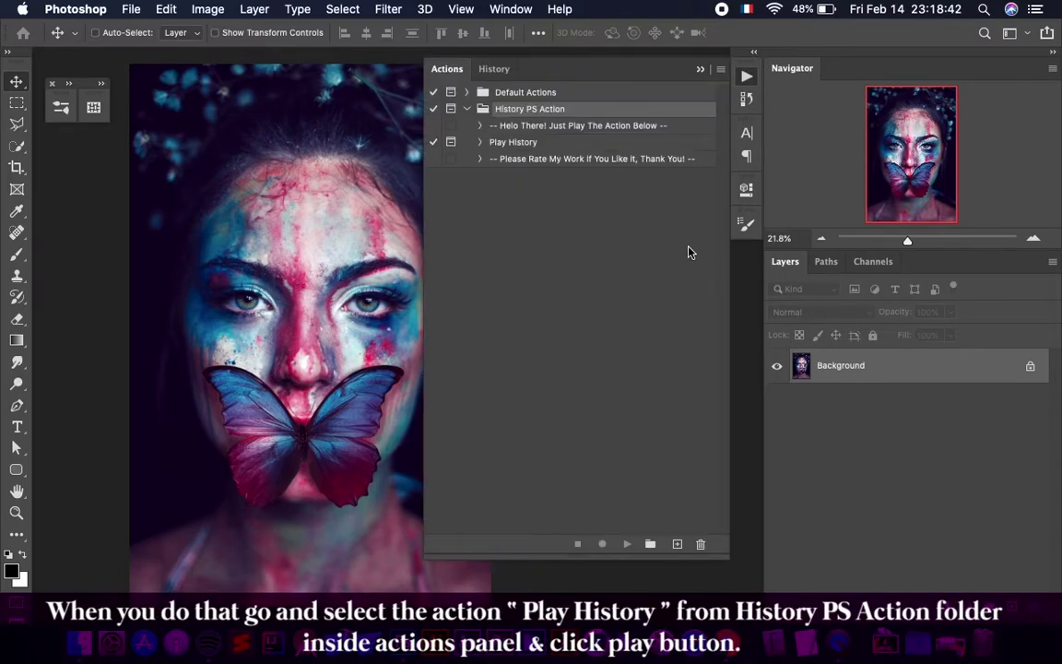
left_click(503, 143)
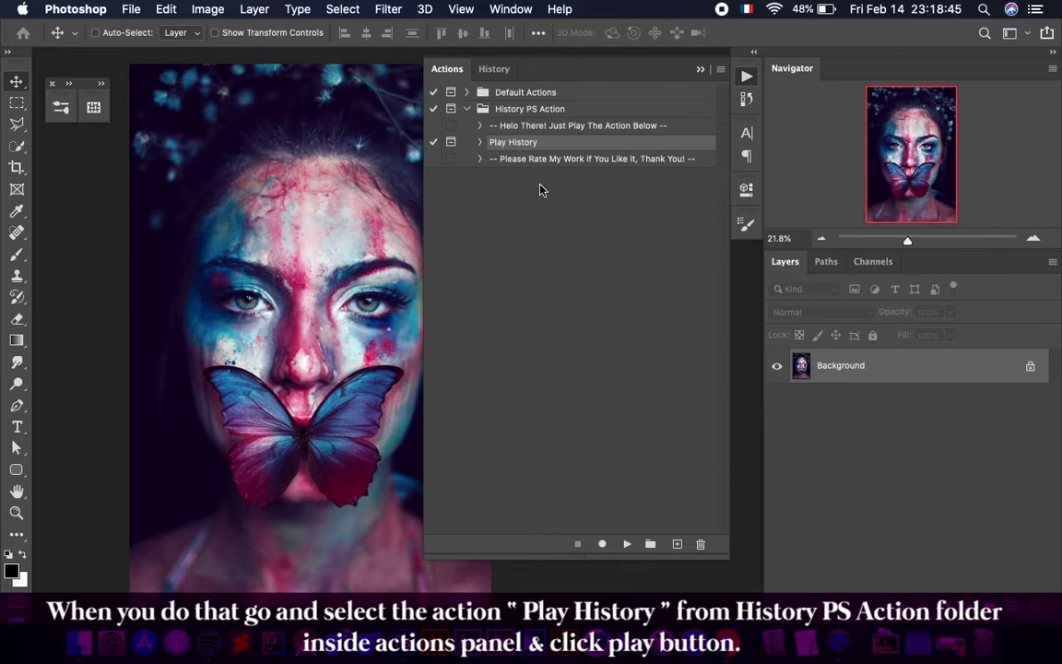
left_click(479, 142)
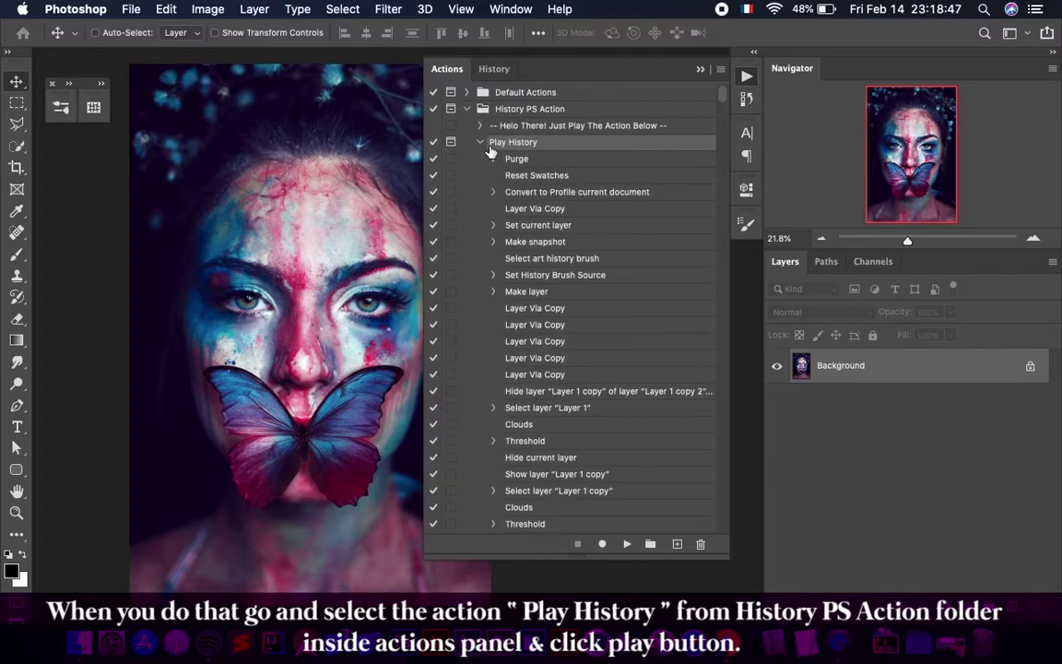
left_click(480, 142)
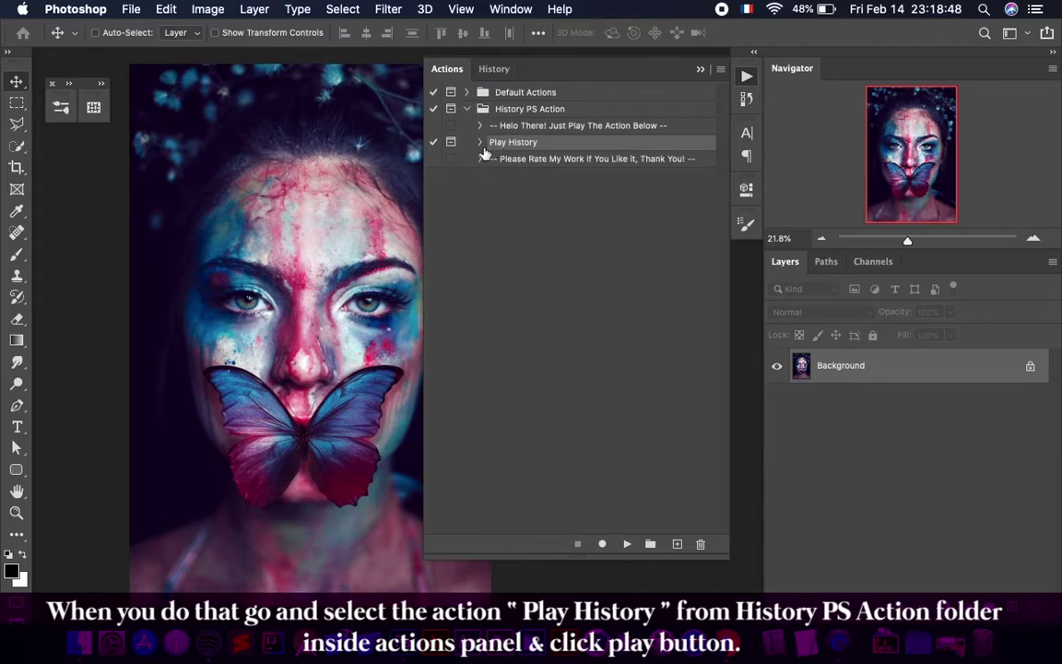
- Play Play History to completion, stop at the final message, and close the Actions panel
left_click(627, 544)
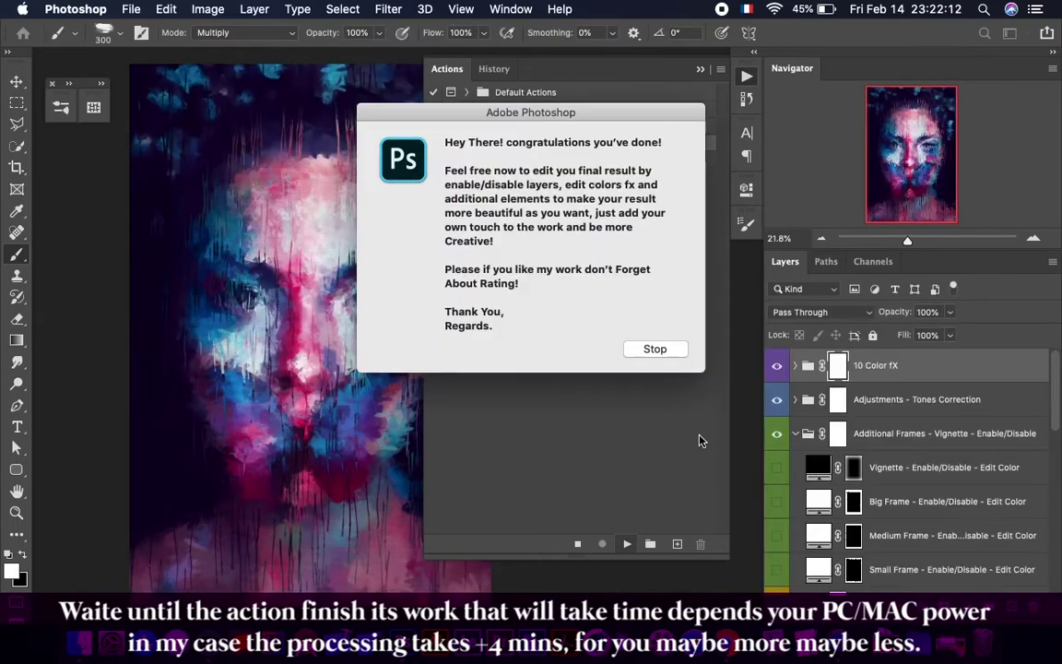
left_click(655, 349)
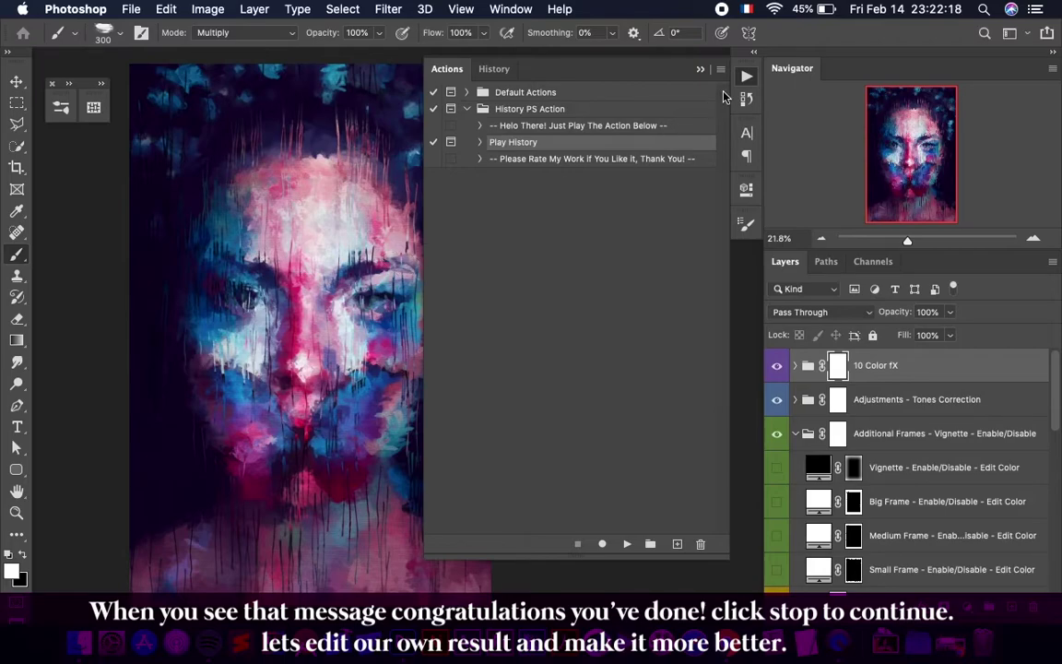
left_click(700, 68)
left_click(17, 82)
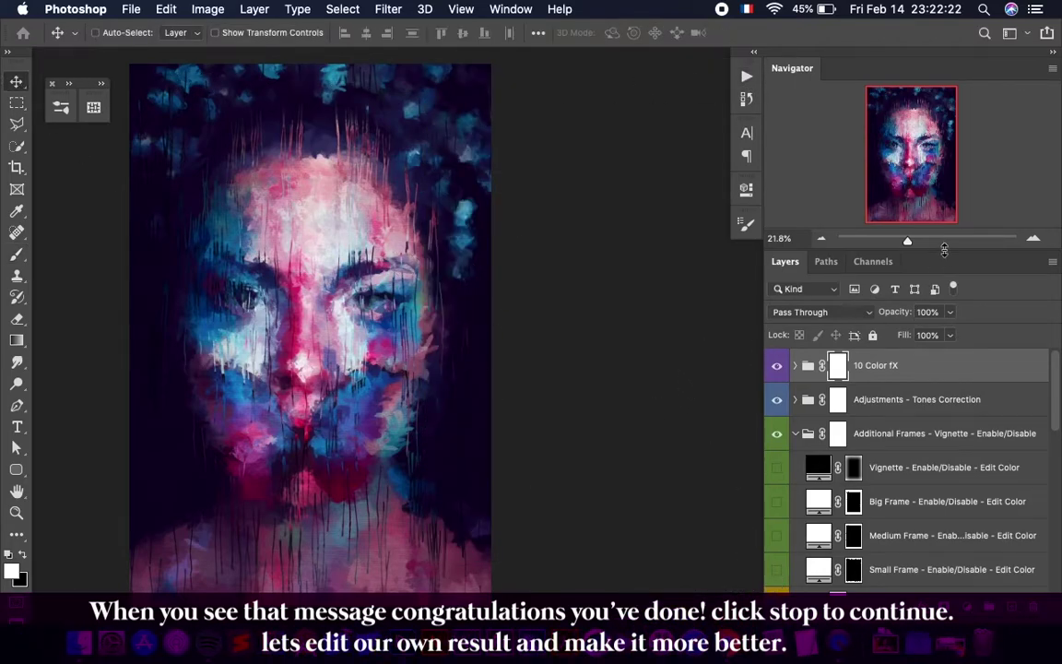
- Enlarge the Layers list and collapse Additional Frames, Additional Paper Textures, Top Drips and Costum Background
left_click_drag(961, 249, 961, 184)
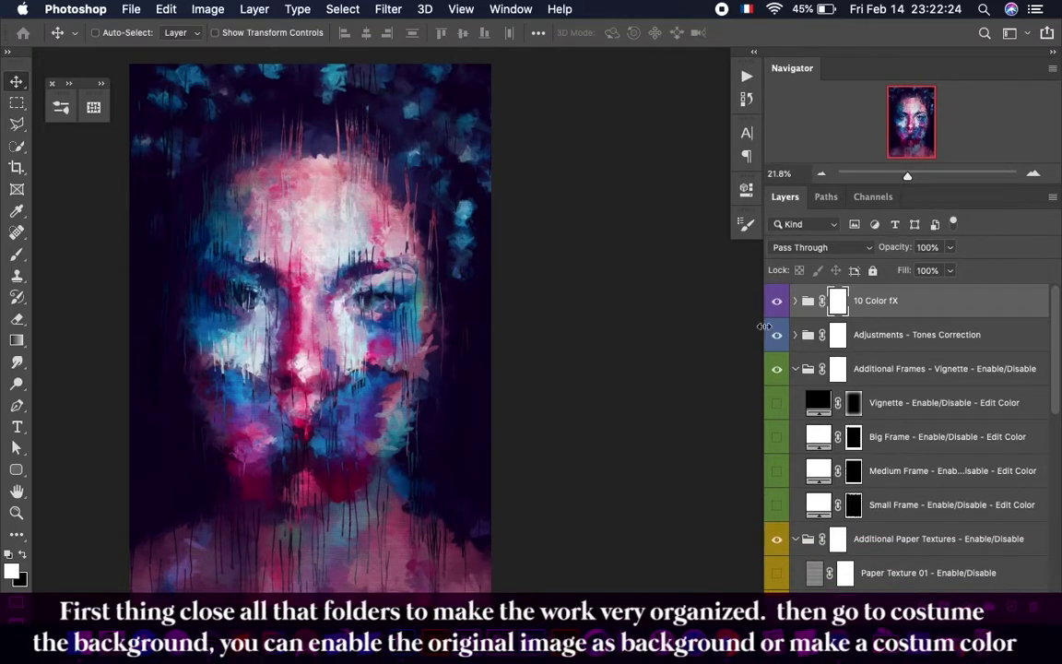
left_click(795, 369)
left_click(795, 403)
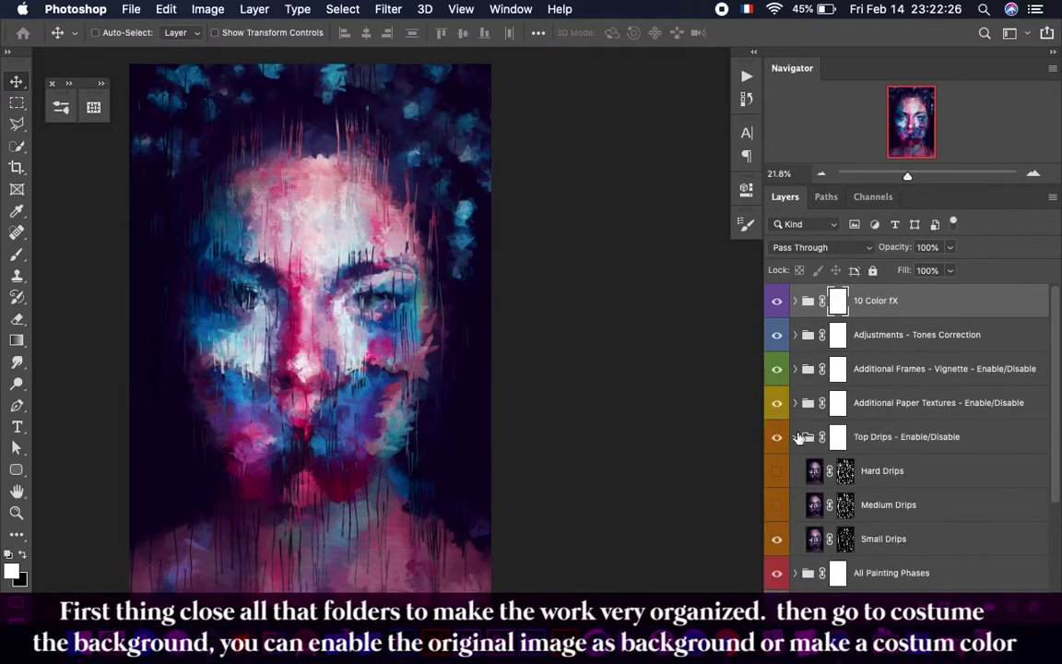
left_click(795, 437)
left_click(797, 506)
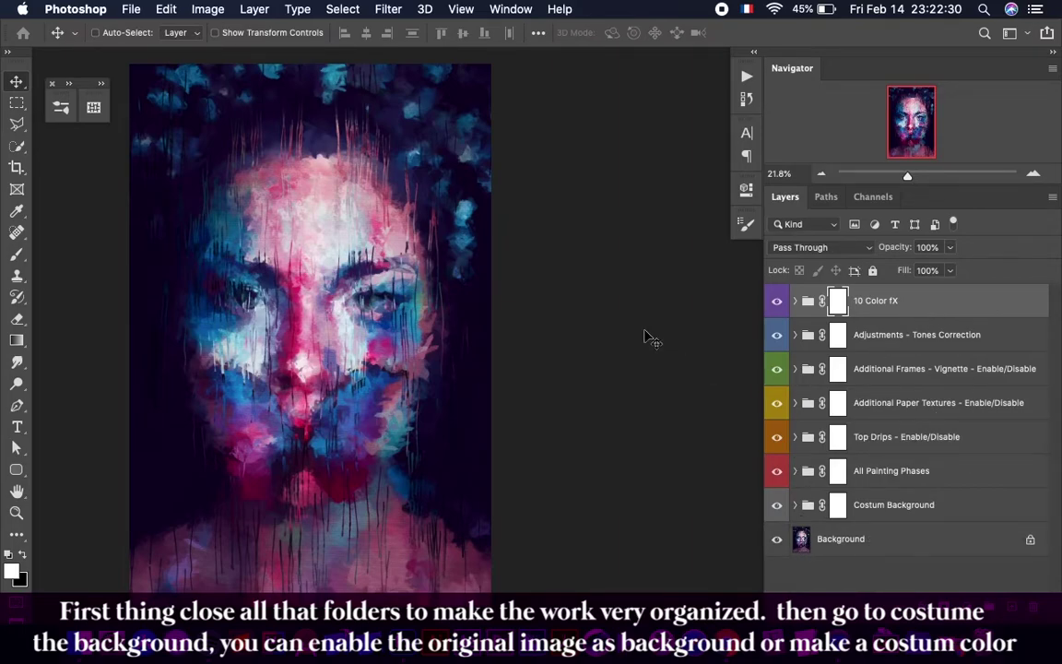
scroll(645, 336, "left", 5)
scroll(645, 338, "right", 4)
scroll(644, 337, "left", 1)
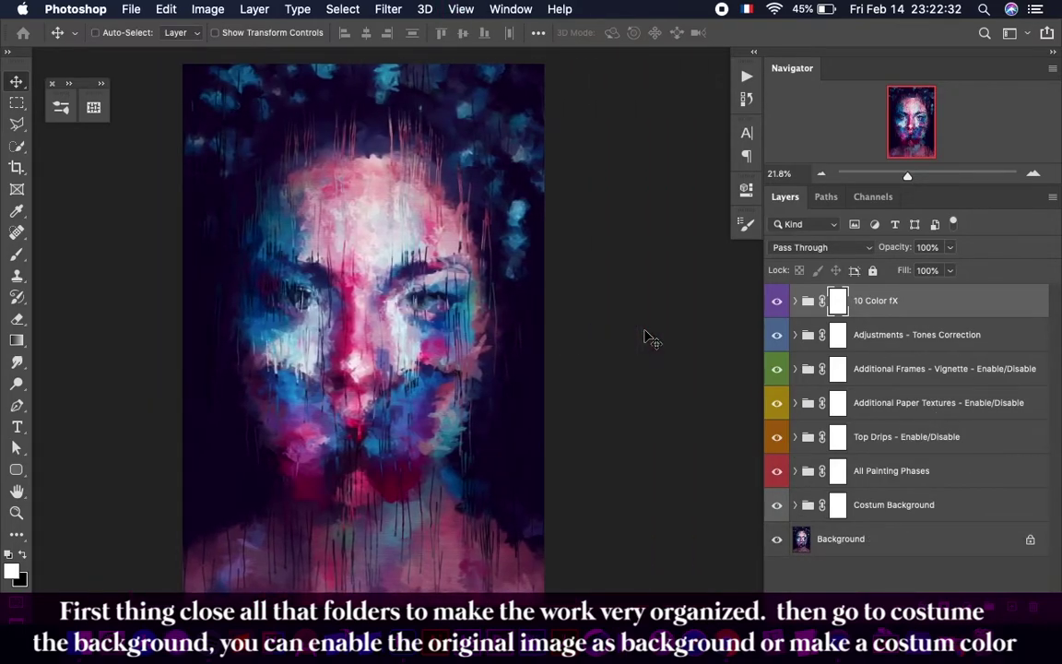
key("XF86AudioRaiseVolume")
- Expand the Costum Background group and make its Background Color Option layer visible
left_click(793, 301)
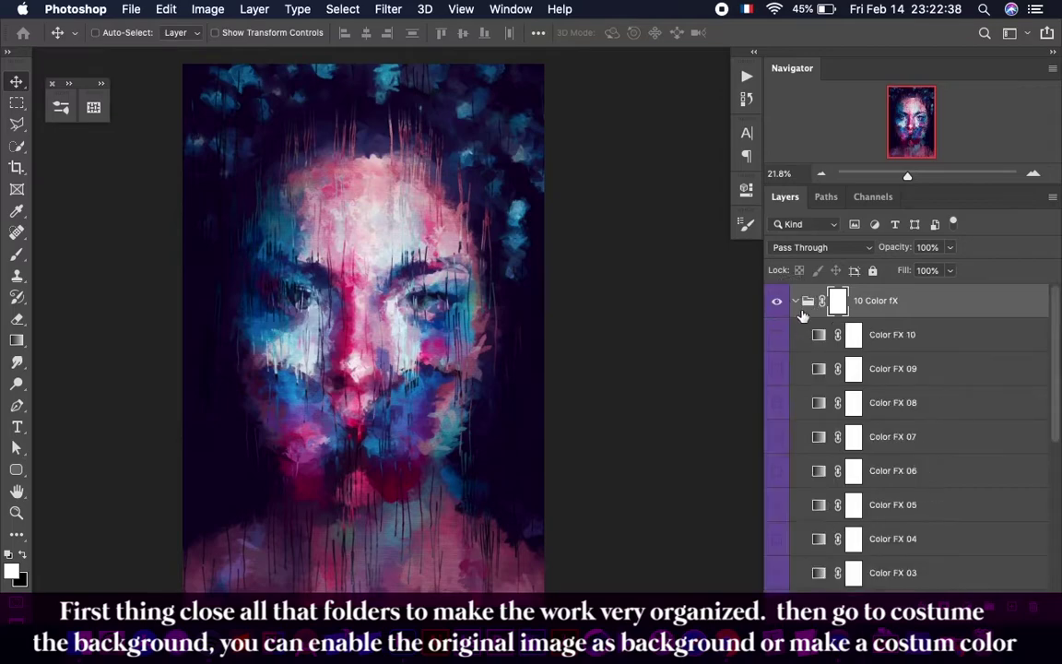
left_click(794, 302)
left_click(905, 505)
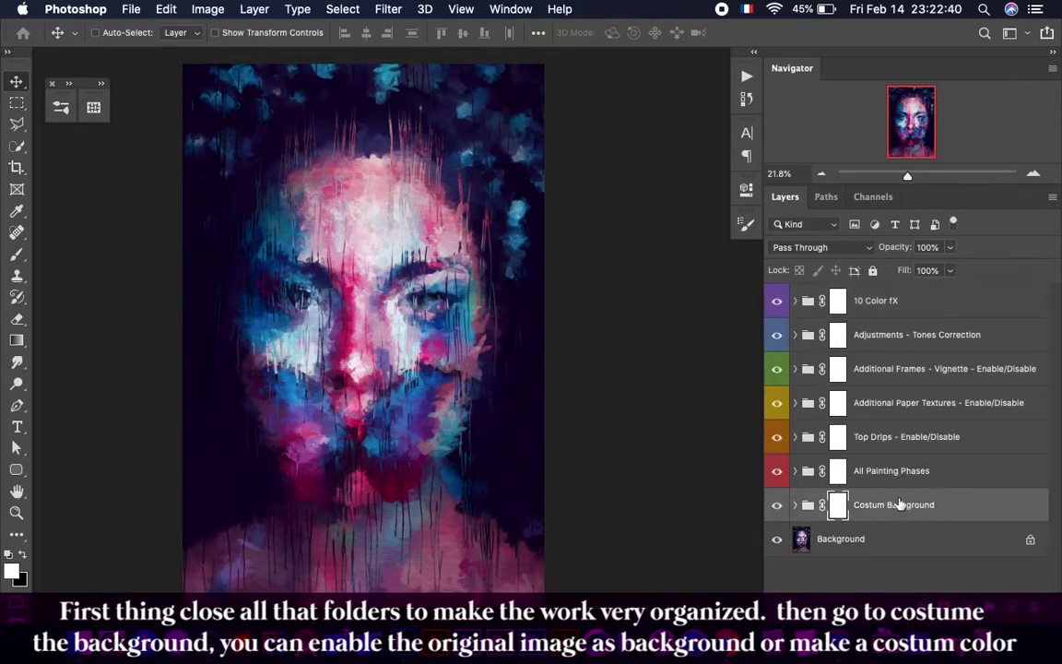
left_click(796, 506)
scroll(908, 512, "down", 1)
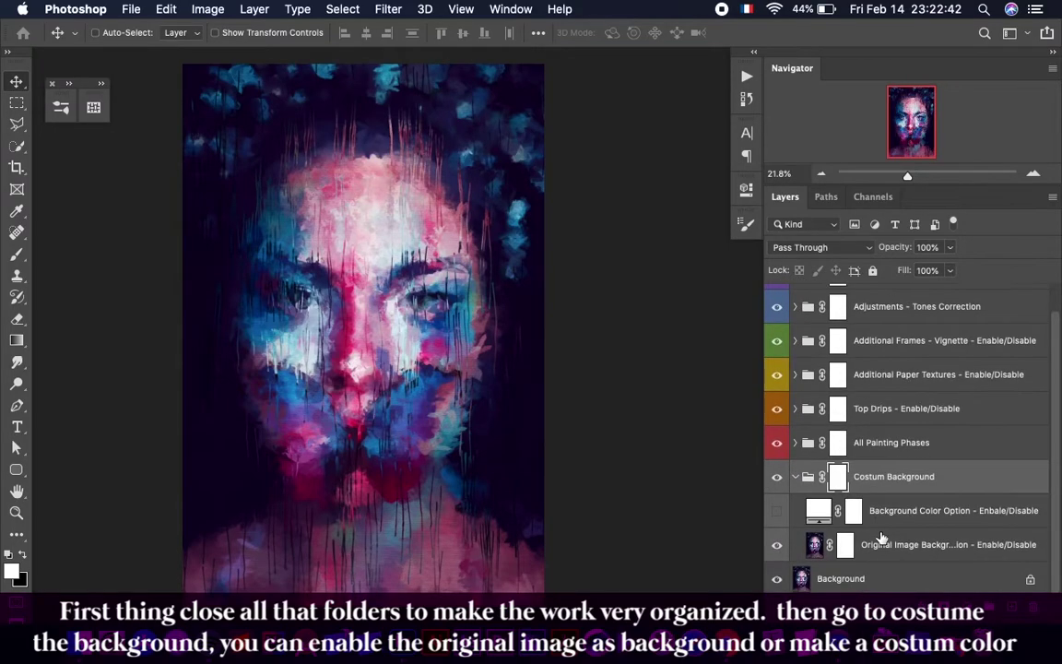
left_click(777, 511)
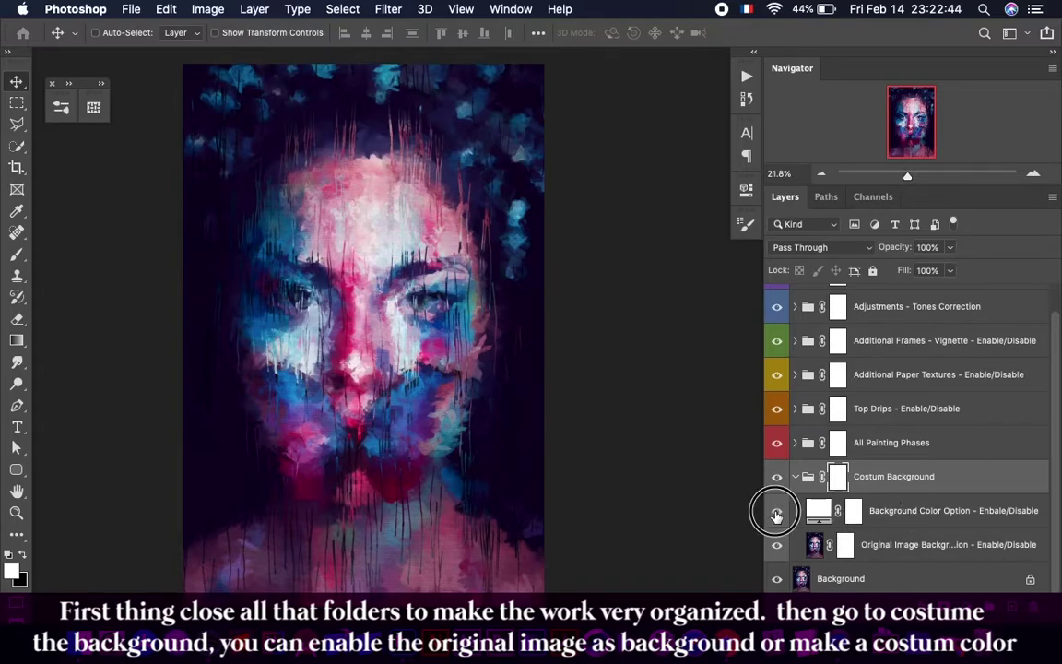
left_click(776, 513)
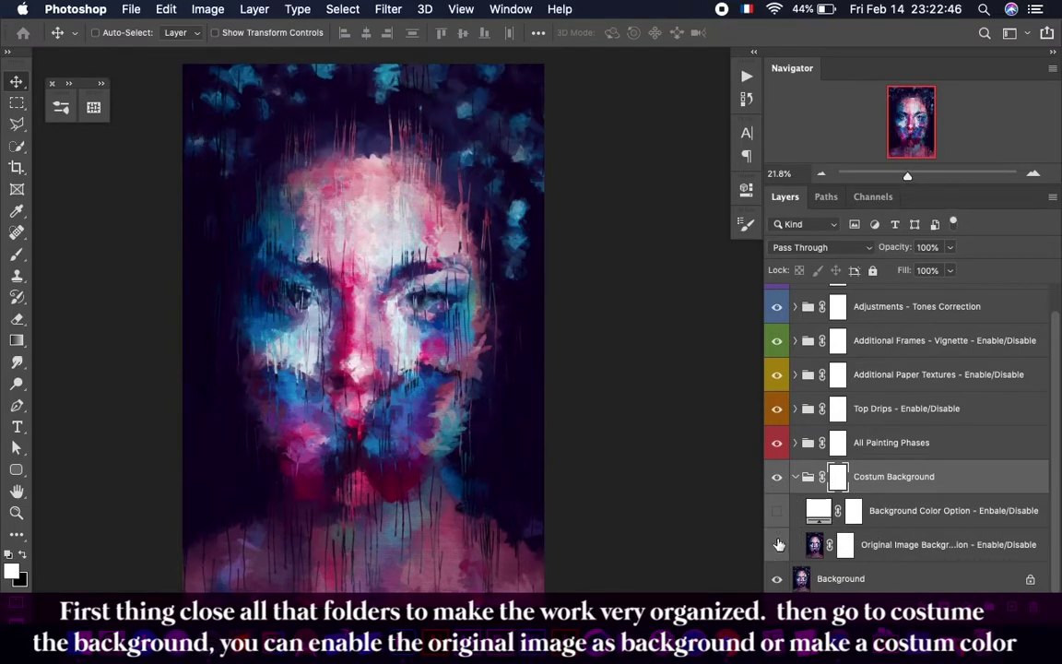
scroll(499, 254, "up", 2)
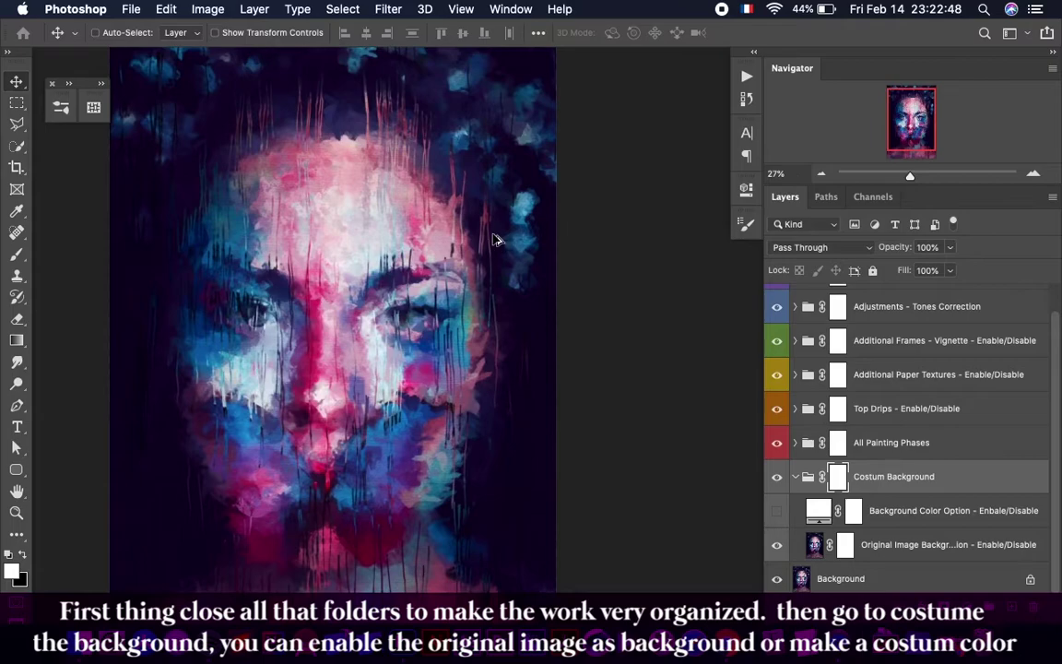
scroll(499, 239, "up", 5)
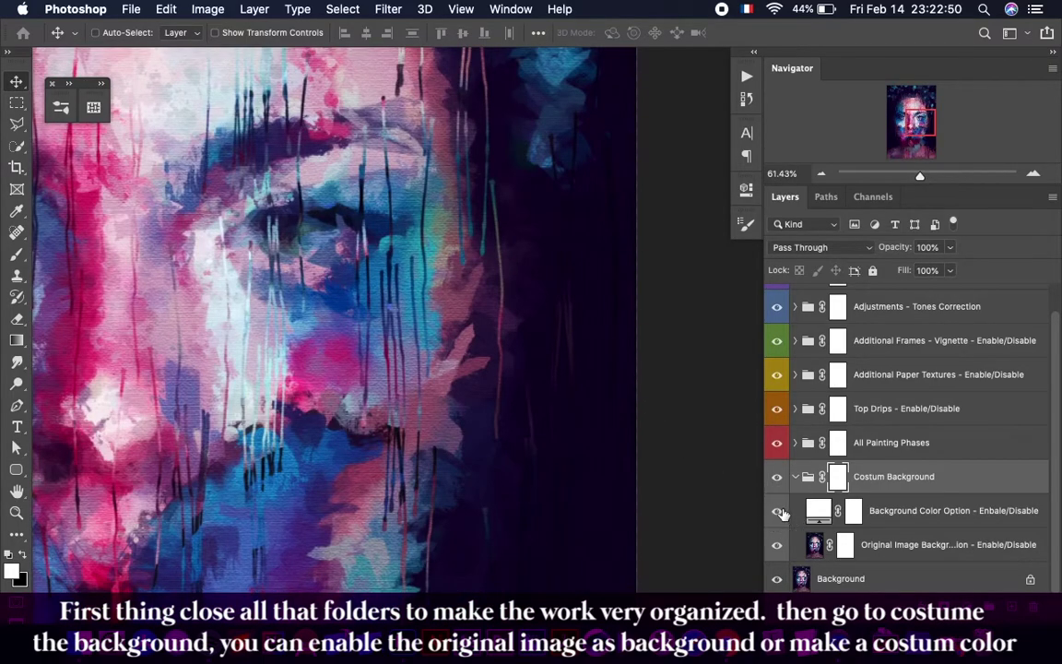
left_click(778, 511)
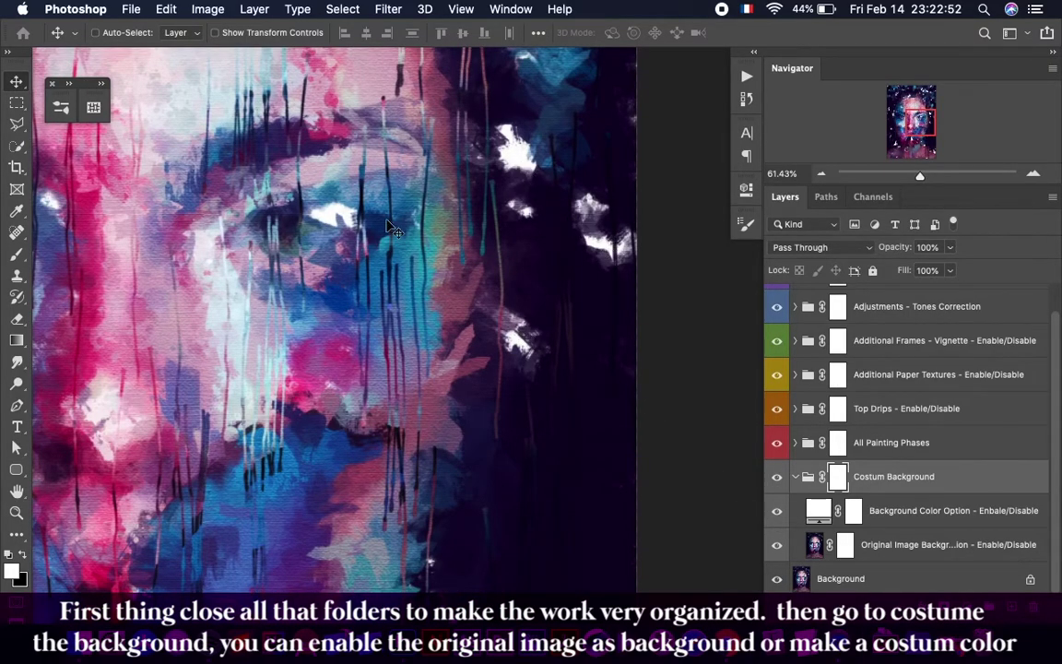
- Recolour the Background Color Option fill to a dark navy sampled from the canvas, then fit on screen
left_click(839, 503)
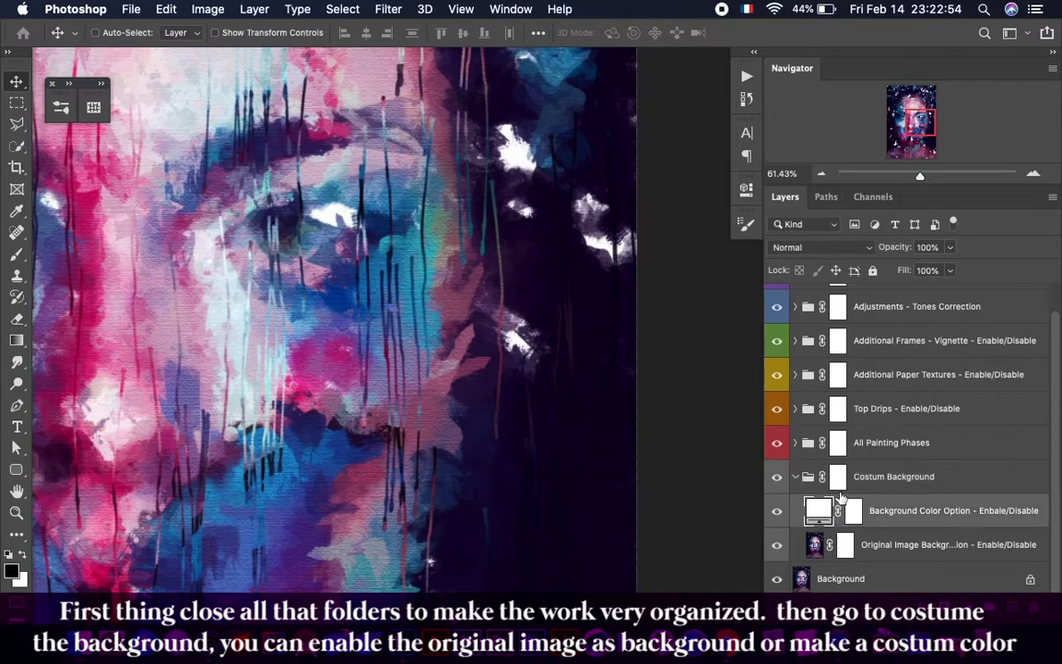
double_click(818, 509)
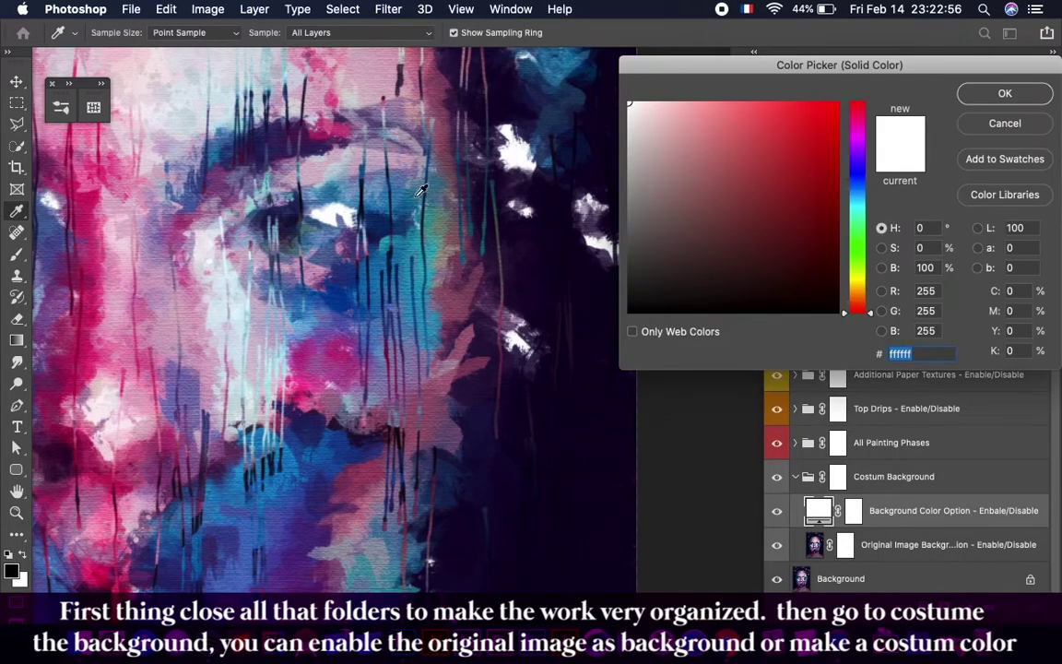
left_click(526, 225)
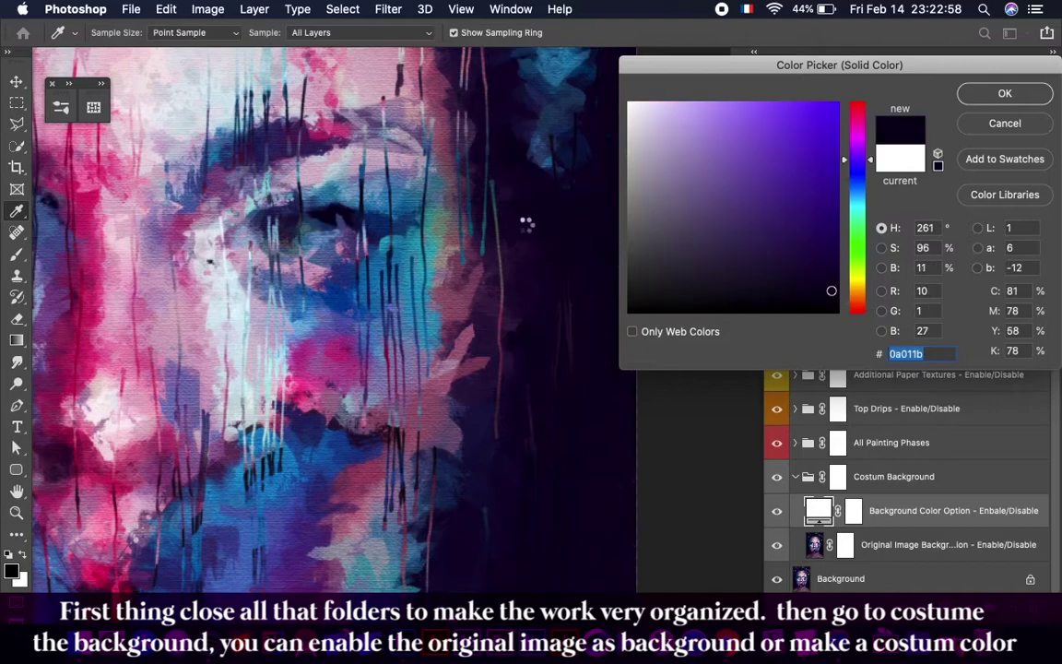
left_click(480, 268)
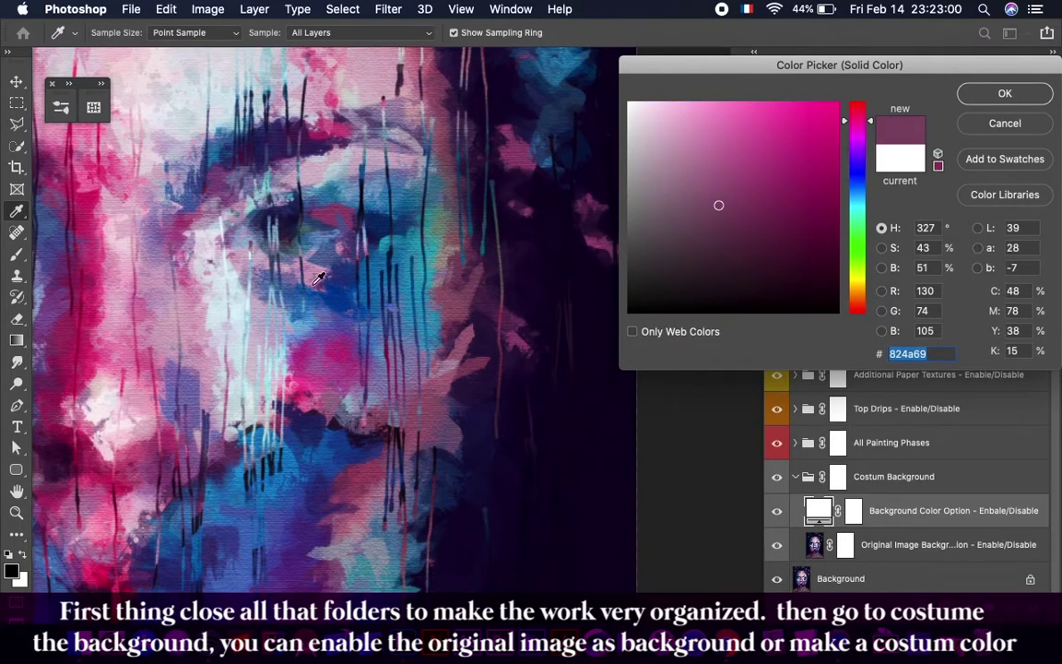
left_click(150, 302)
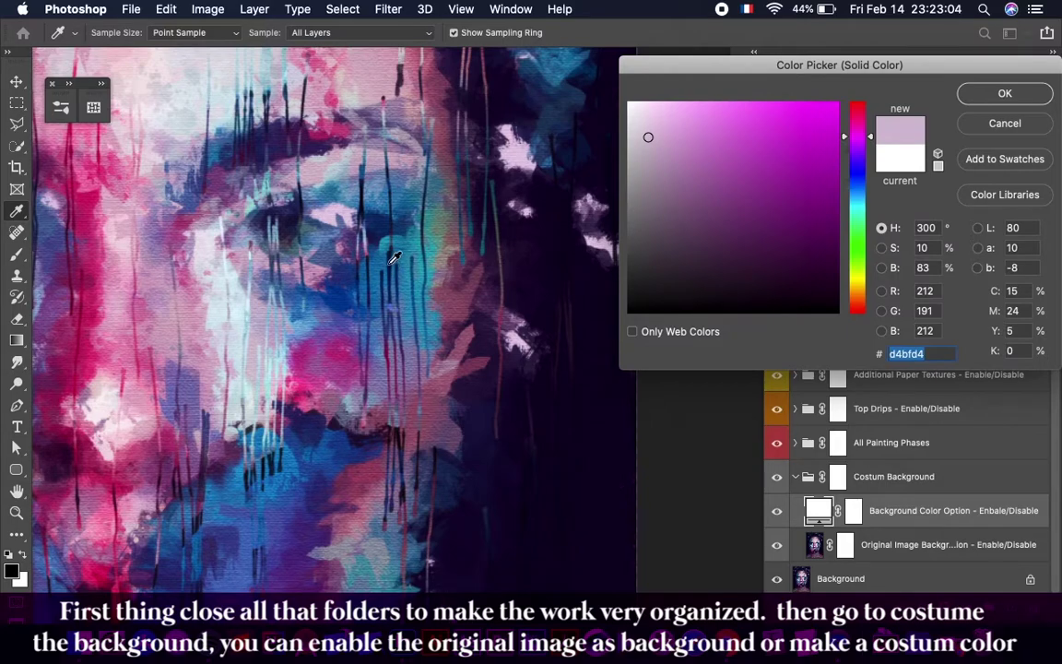
left_click(545, 161)
key("Return")
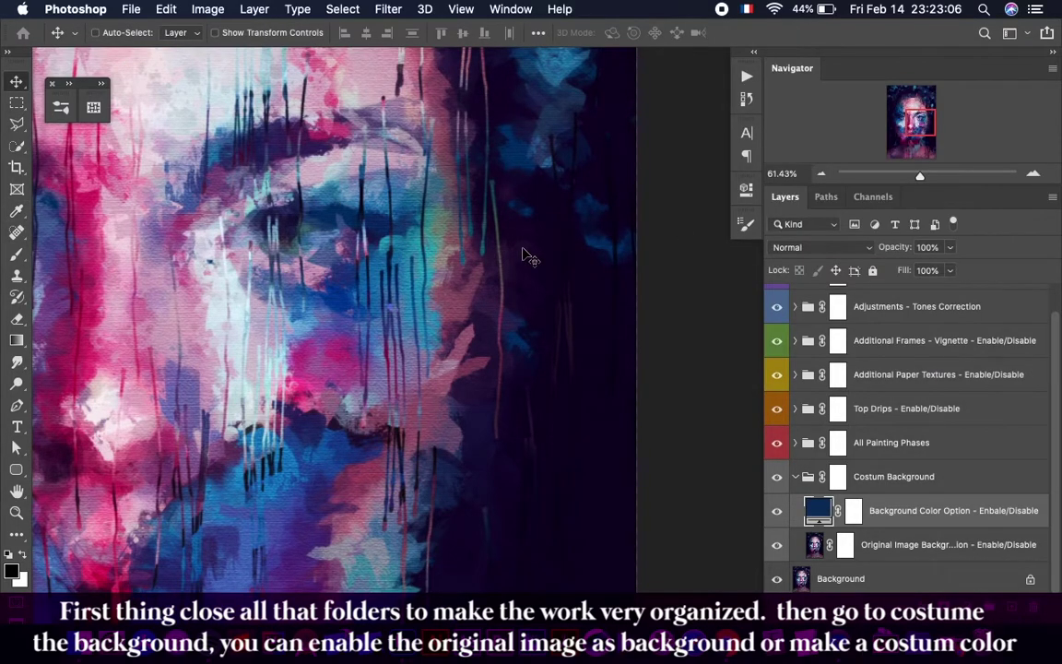
key("super+0")
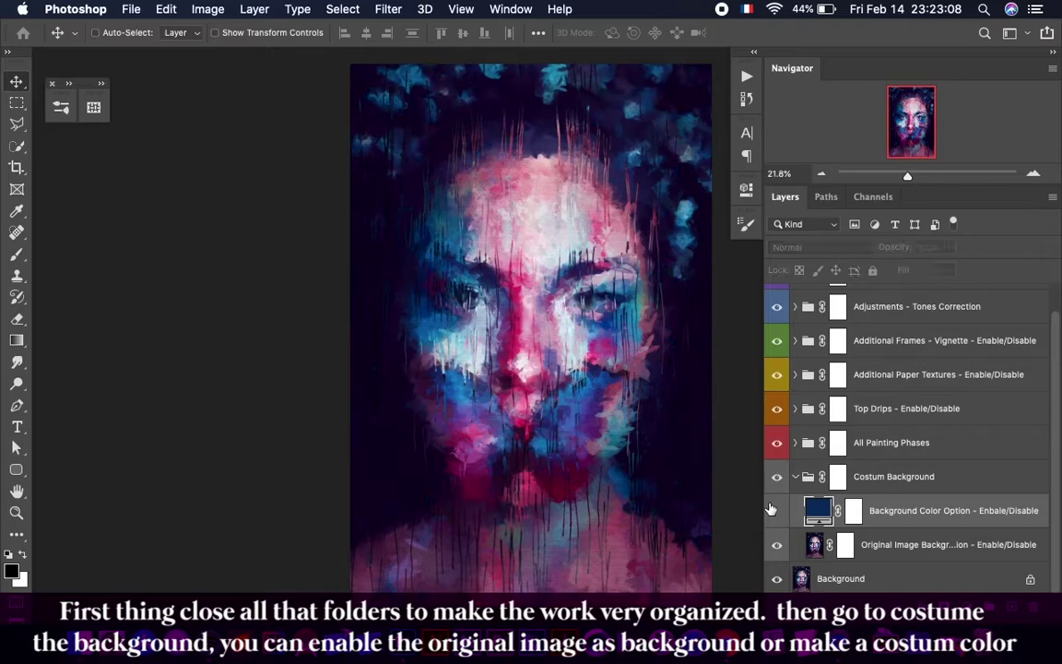
- Hide Background Color Option, show Original Image Background, and collapse the Costum Background group
scroll(571, 314, "right", 3)
scroll(572, 314, "right", 3)
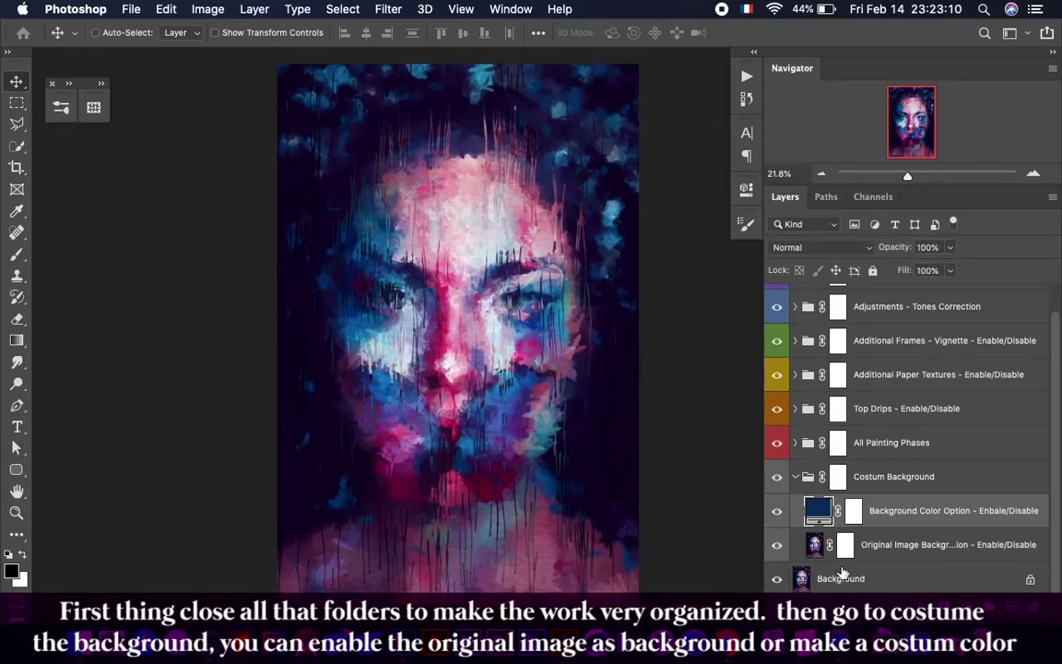
left_click(776, 510)
left_click(780, 549)
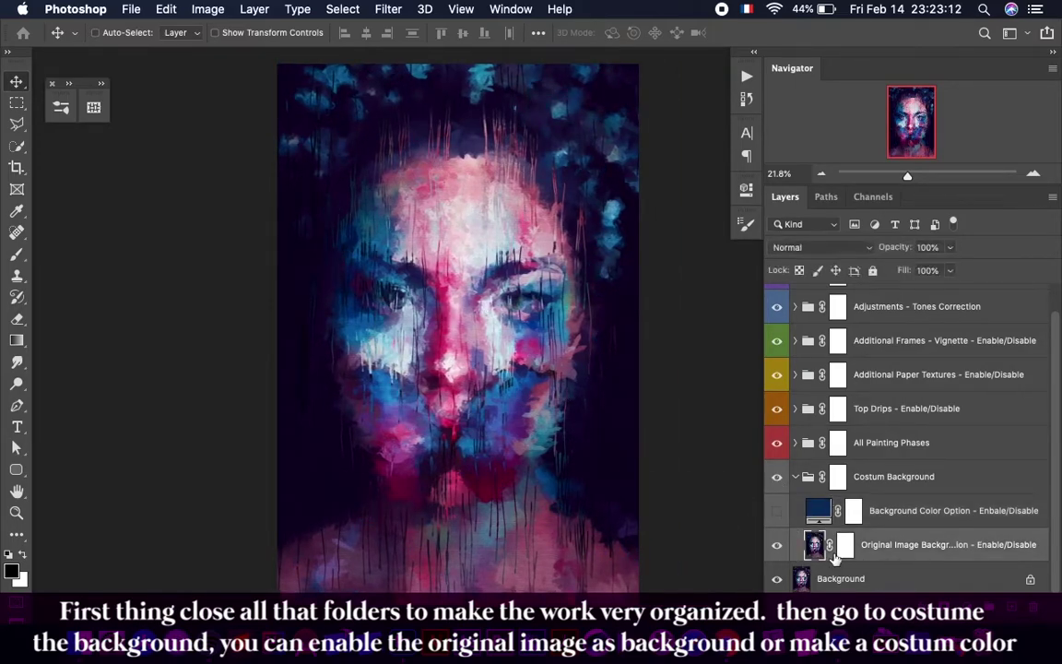
left_click(778, 546)
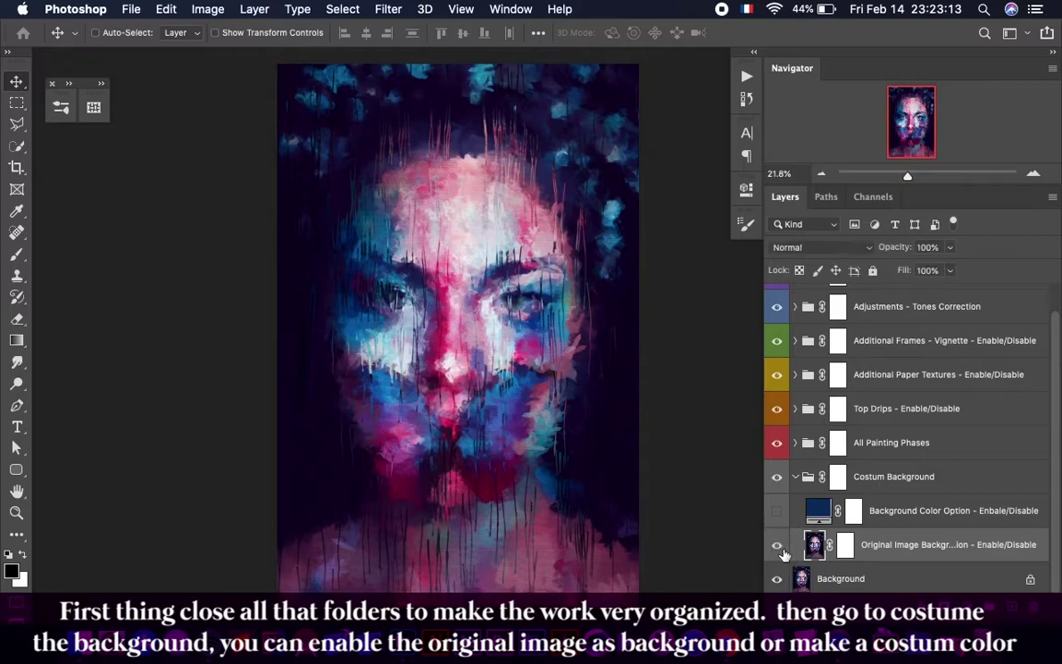
left_click(796, 478)
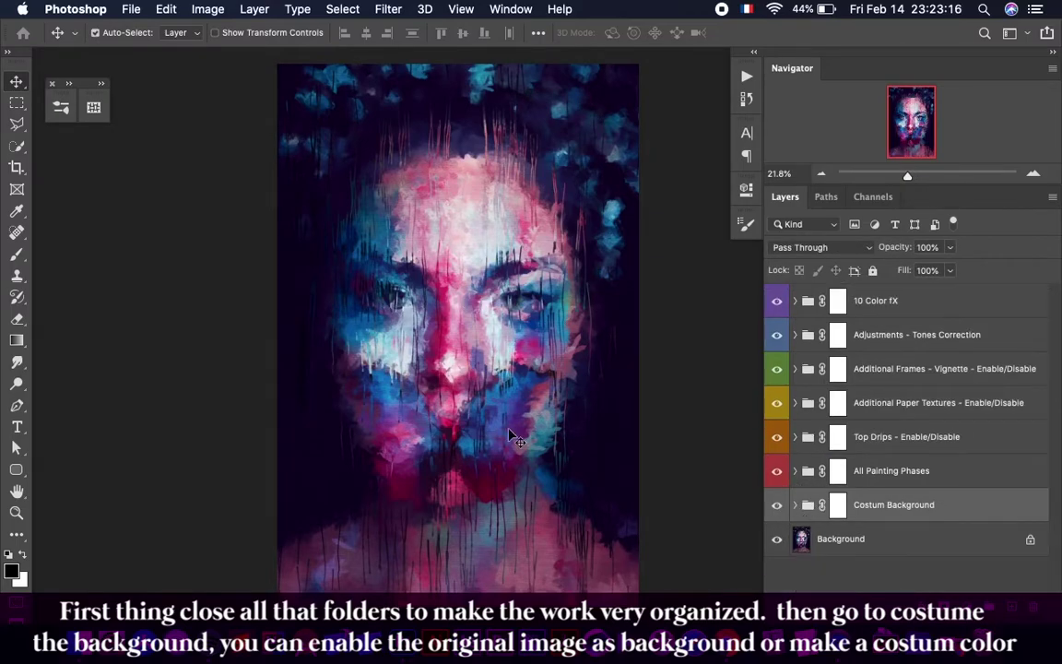
scroll(553, 442, "right", 5)
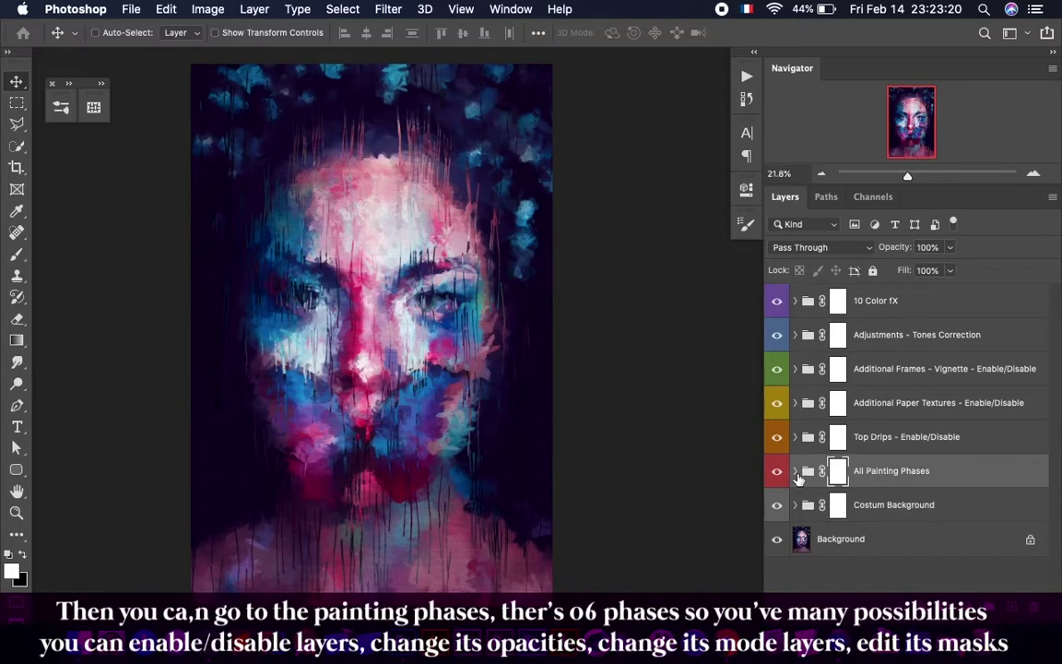
- Expand All Painting Phases and collapse Painting Phase groups 06, 05, 04, 03 and 01
left_click(795, 471)
scroll(857, 415, "down", 5)
scroll(830, 369, "up", 2)
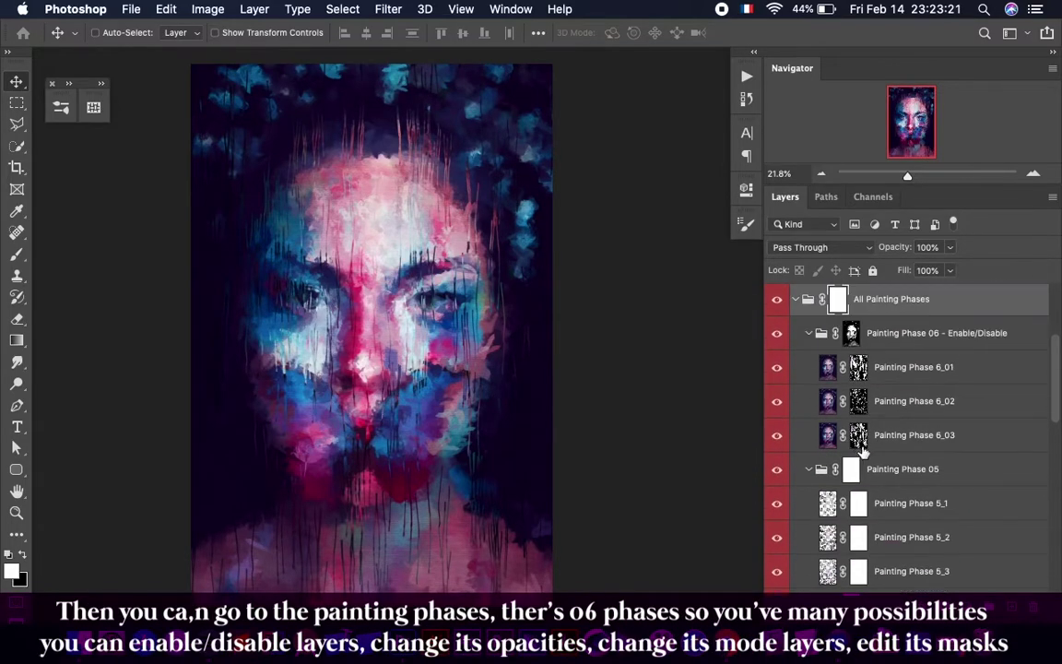
left_click(809, 333)
left_click(808, 367)
left_click(809, 401)
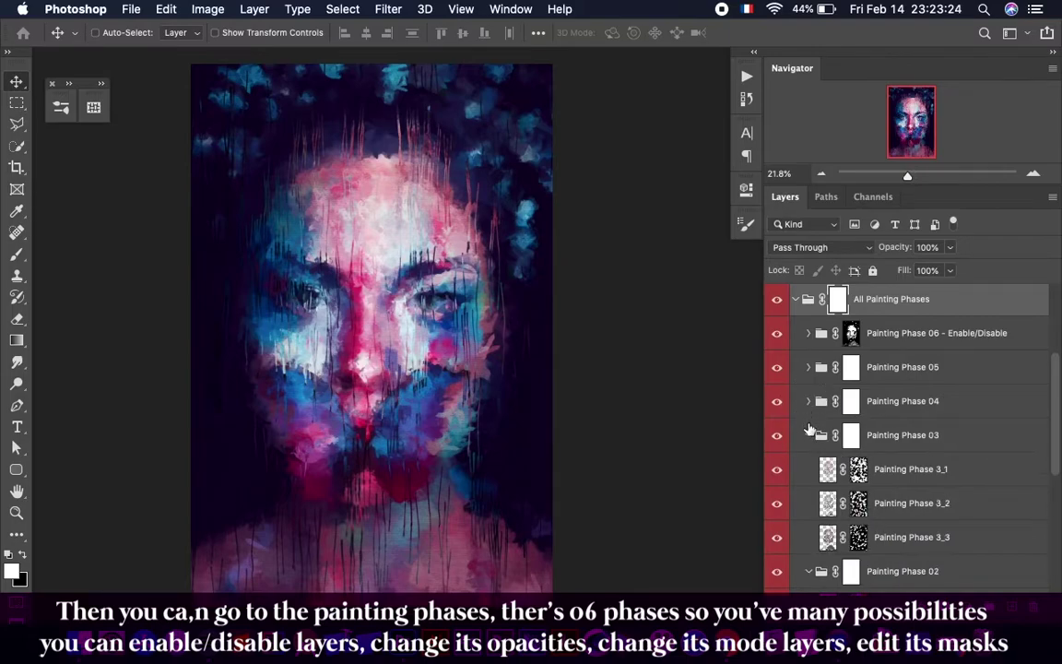
left_click(808, 435)
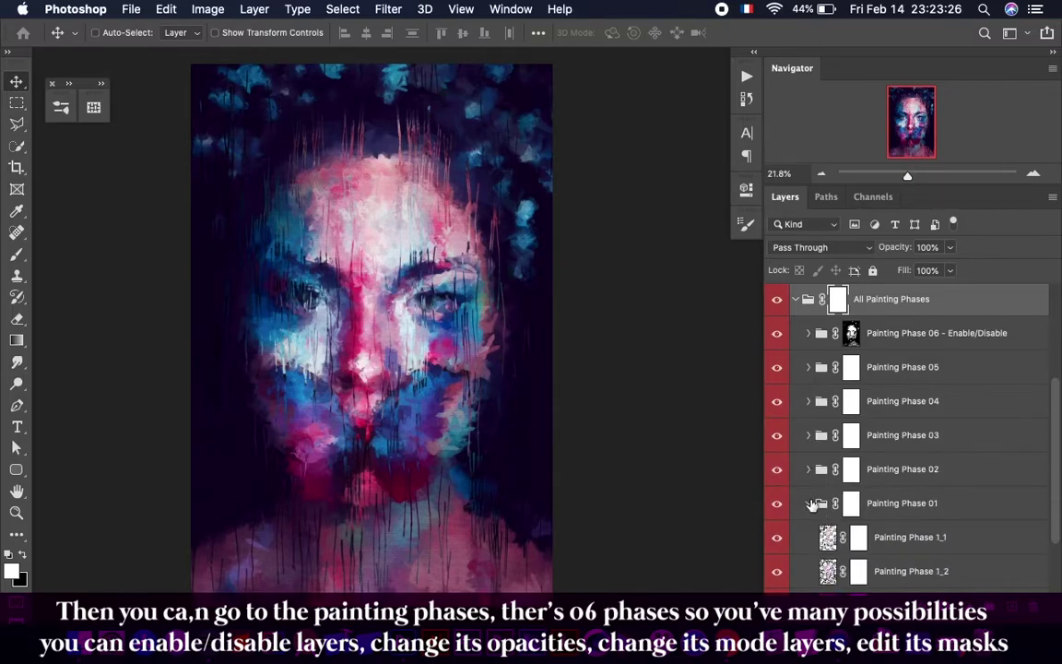
left_click(809, 504)
scroll(882, 415, "up", 1)
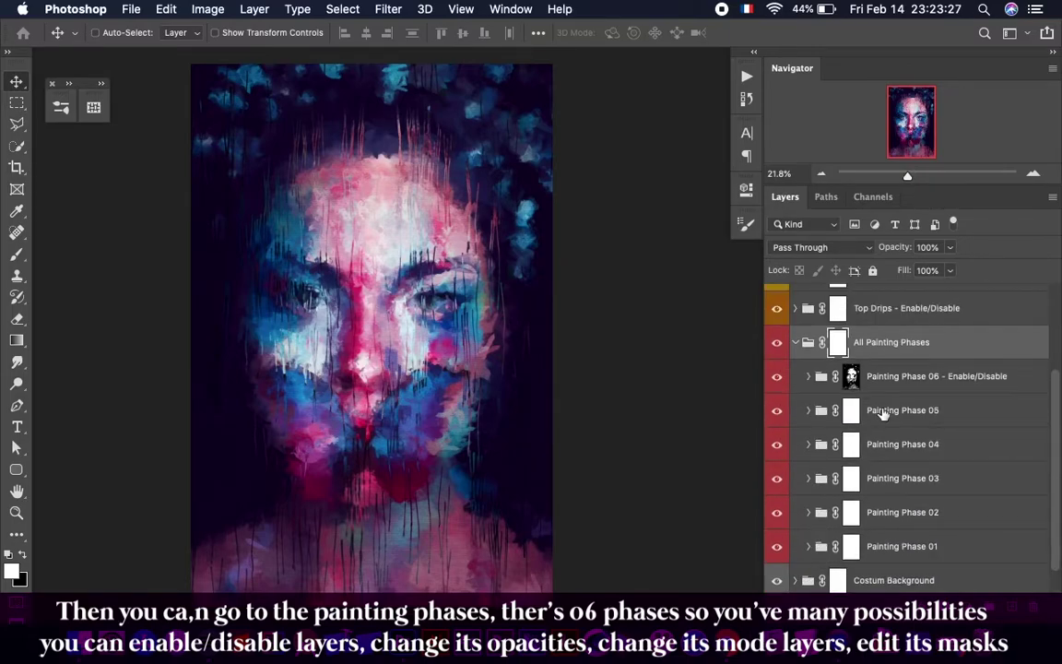
- Select the Painting Phase groups in turn from 01 up to 06
left_click(953, 546)
left_click(950, 512)
left_click(950, 478)
left_click(950, 443)
left_click(949, 416)
left_click(932, 380)
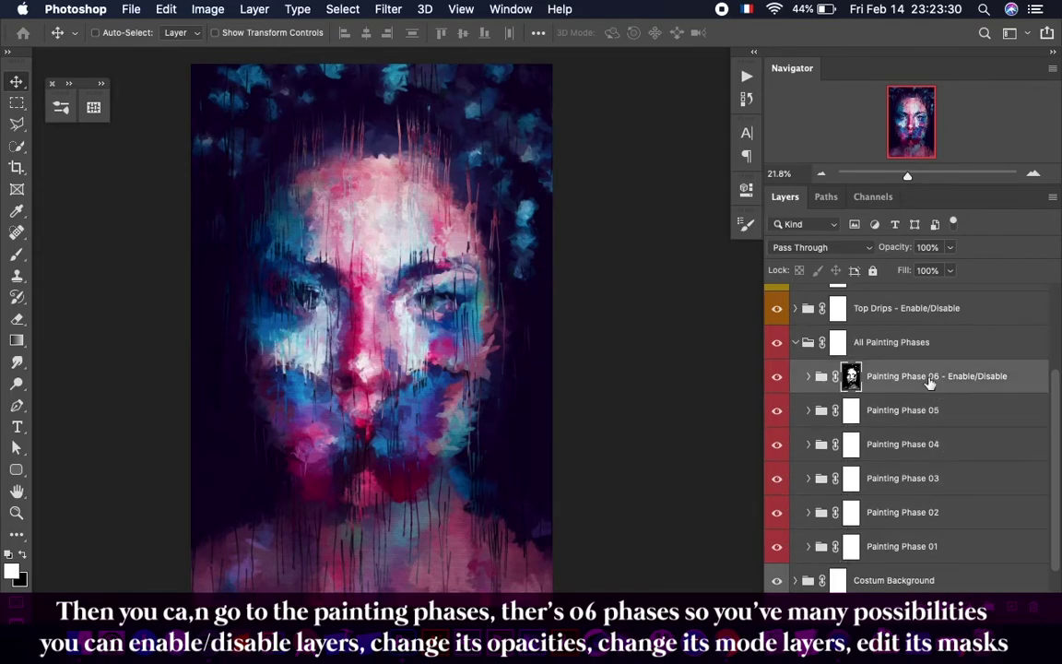
- Toggle Painting Phases 06, 05 and lower phases off and on to compare the portrait
left_click(777, 376)
left_click(777, 376)
left_click(777, 409)
left_click(778, 409)
left_click(776, 445)
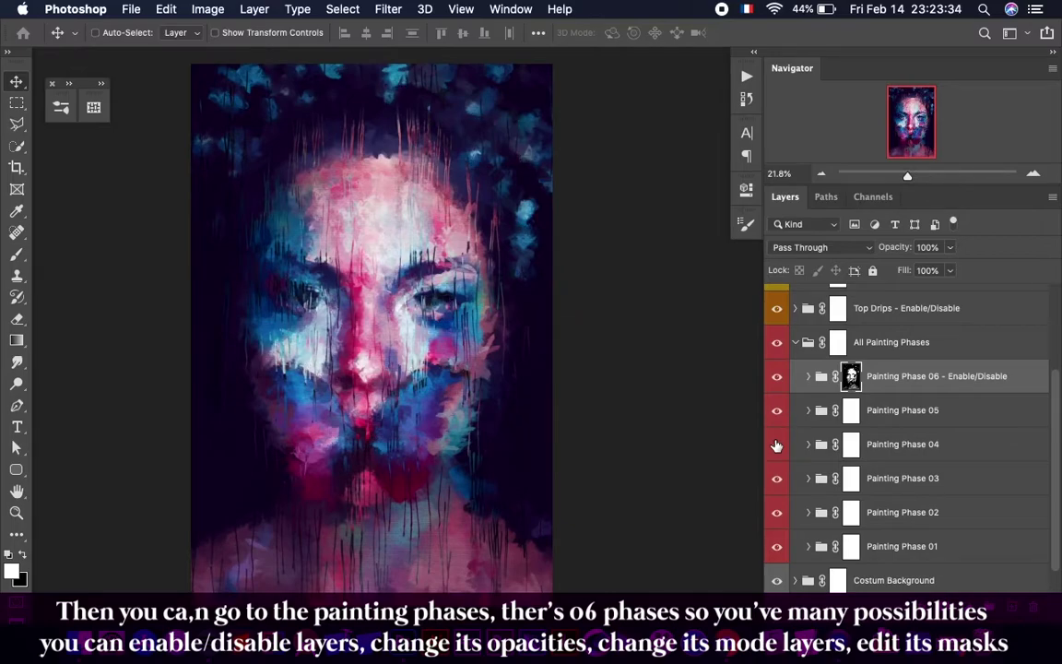
left_click(776, 445)
left_click(779, 506)
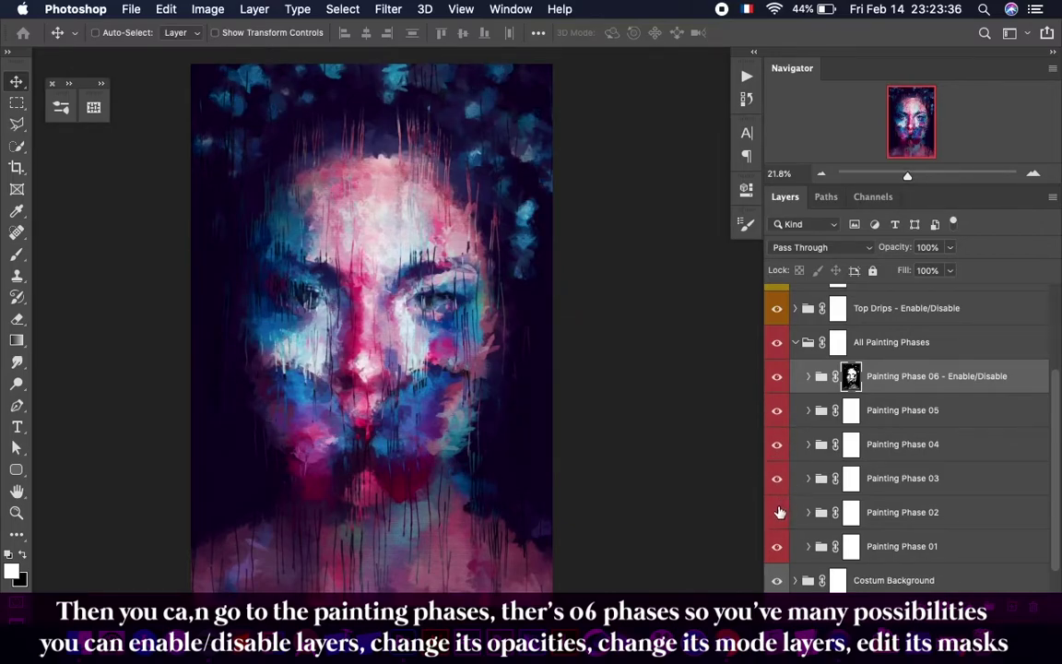
left_click(928, 513)
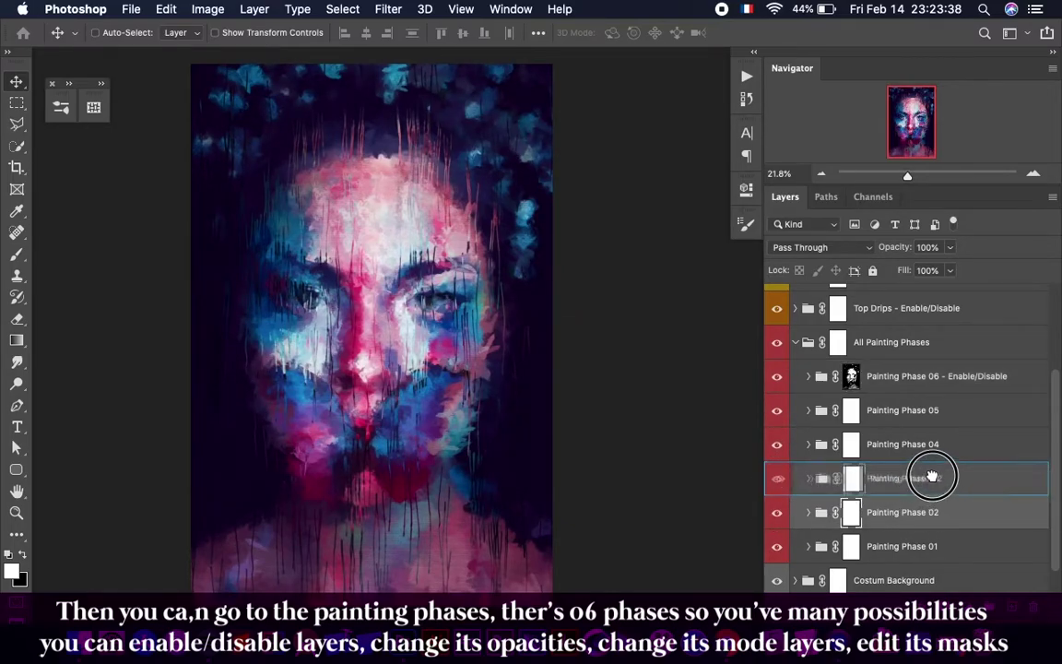
left_click_drag(929, 513, 913, 469)
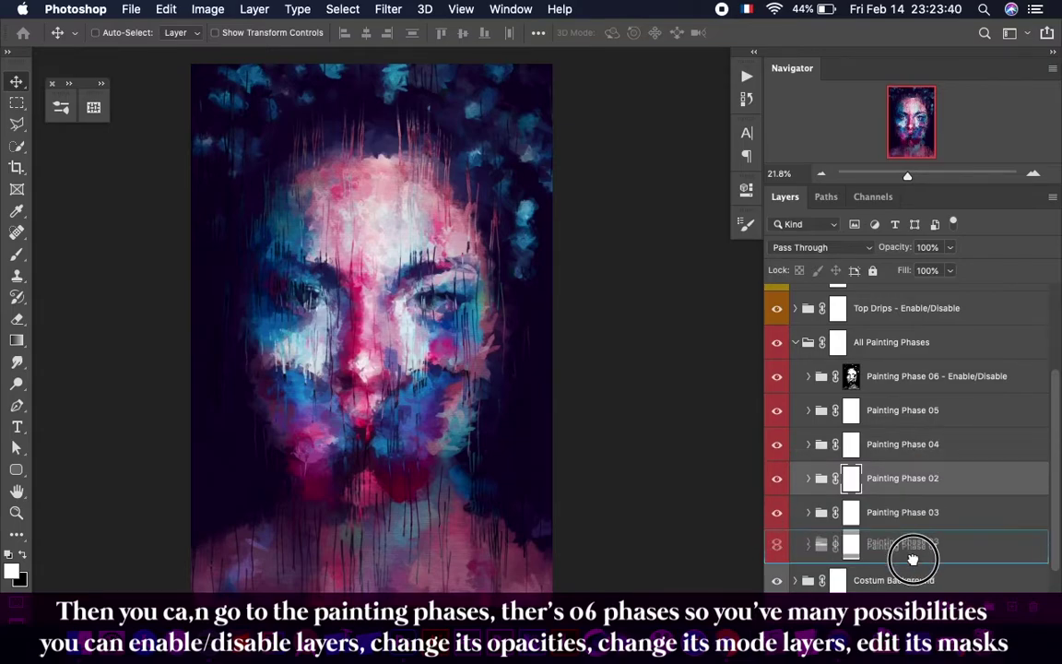
left_click_drag(912, 527, 913, 564)
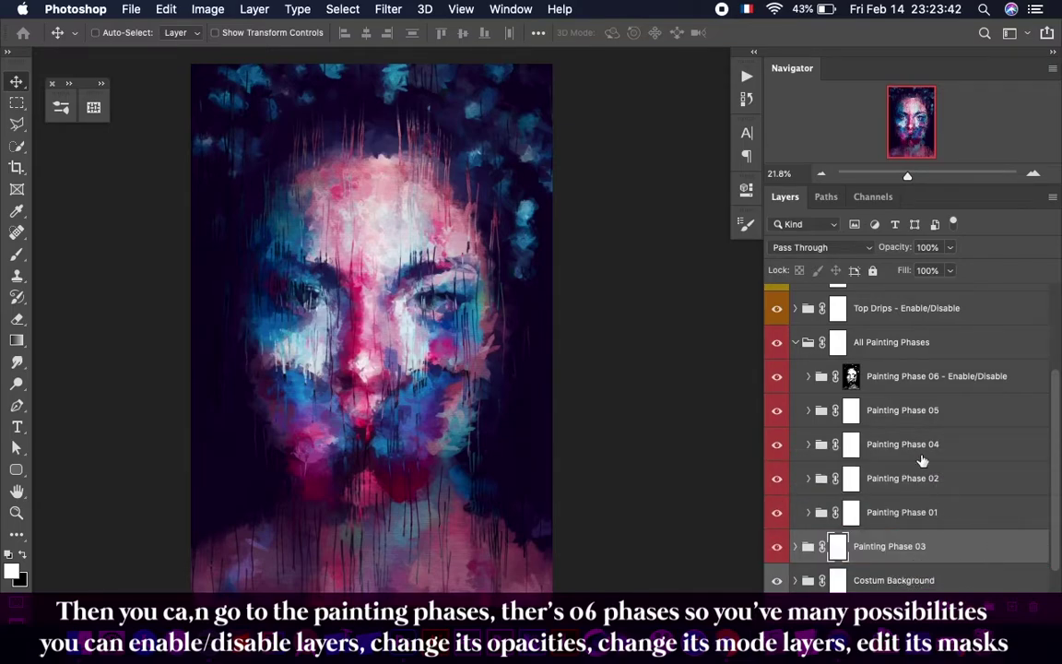
double_click(885, 412)
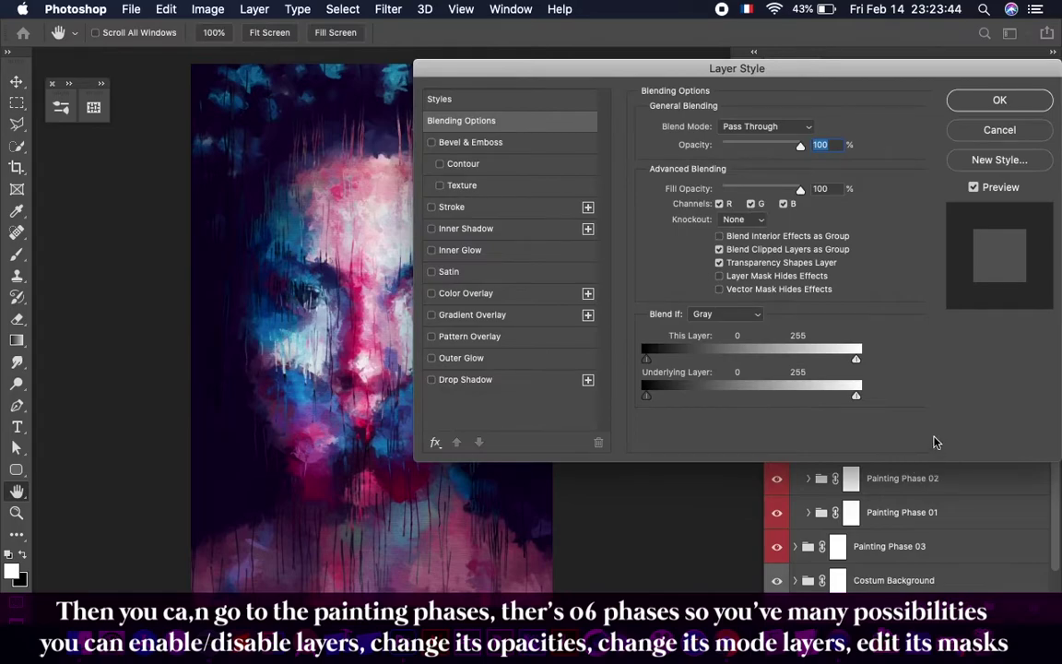
key("Escape")
left_click_drag(922, 406, 936, 454)
scroll(440, 304, "up", 2)
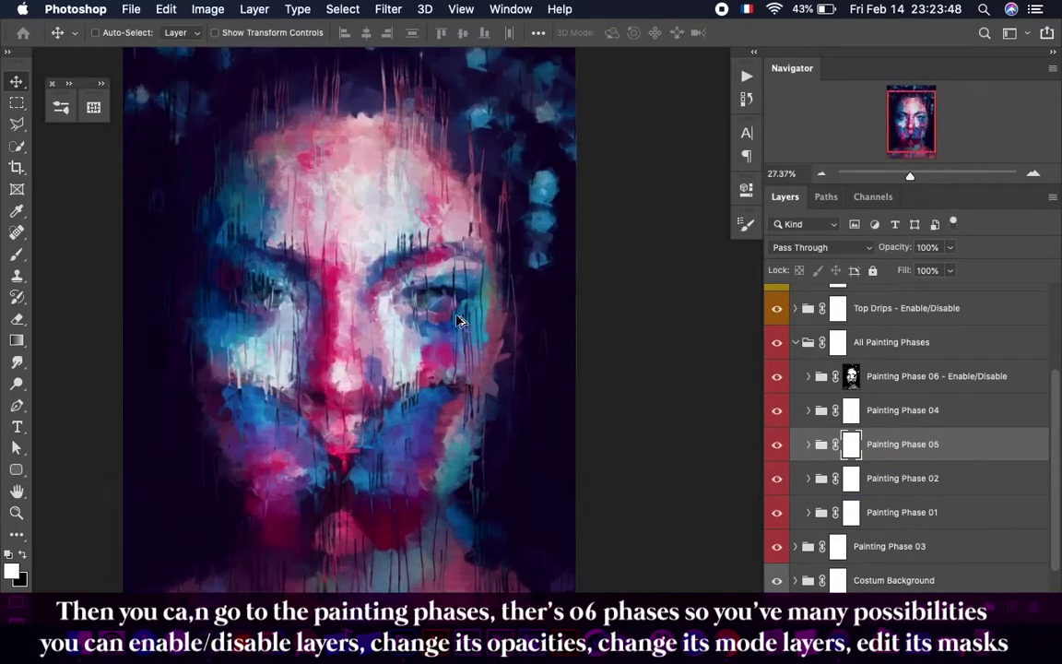
scroll(438, 328, "up", 3)
key("ctrl+z")
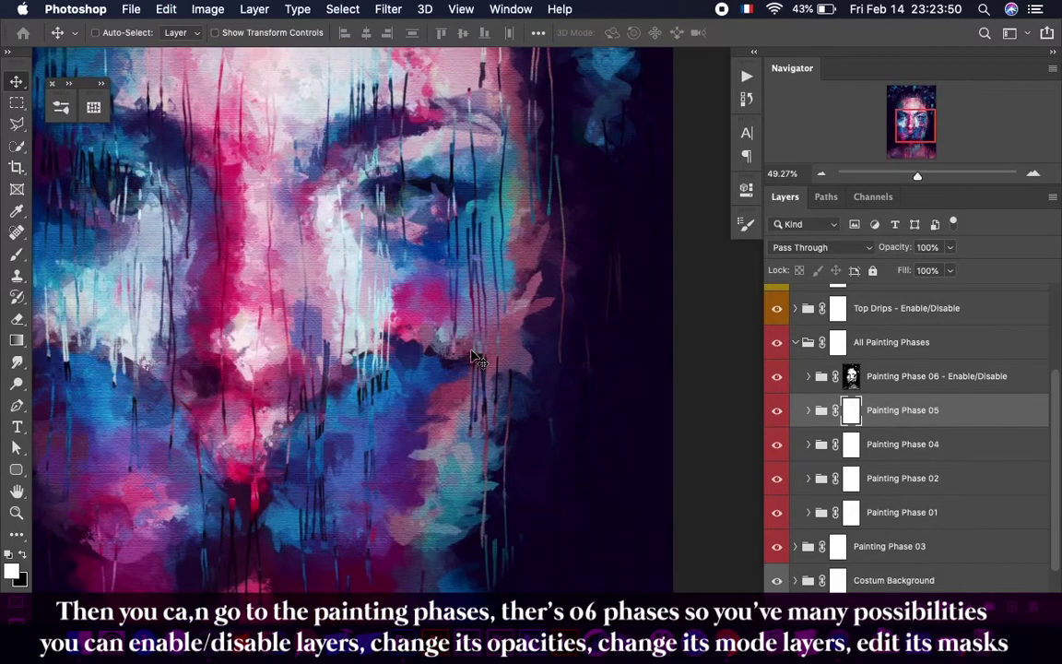
key("ctrl+shift+z")
key("ctrl+0")
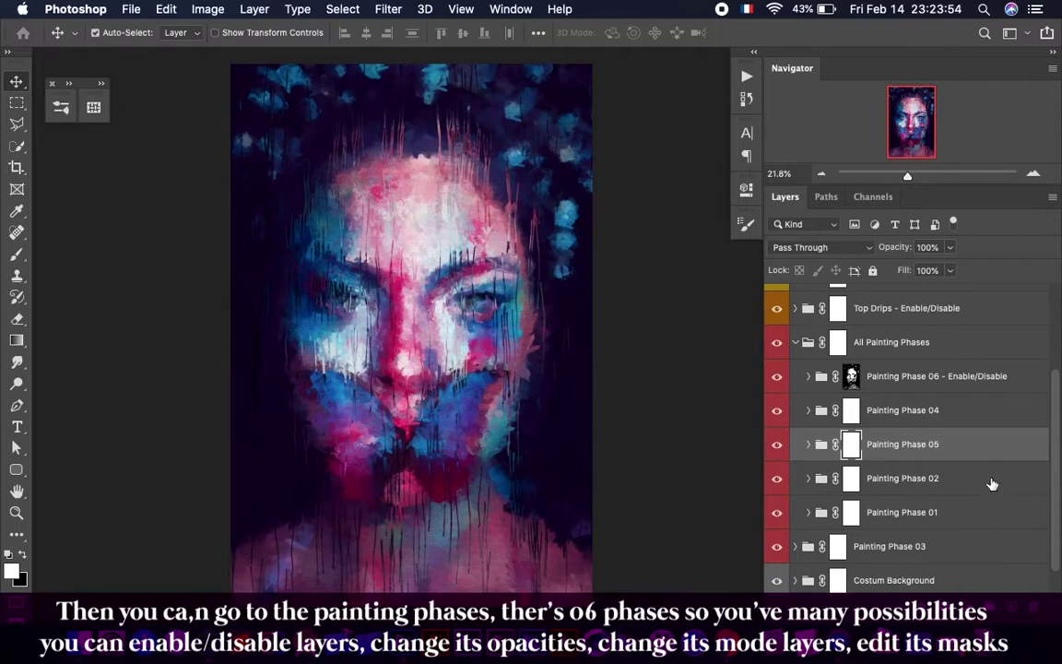
key("ctrl+z")
key("ctrl+z")
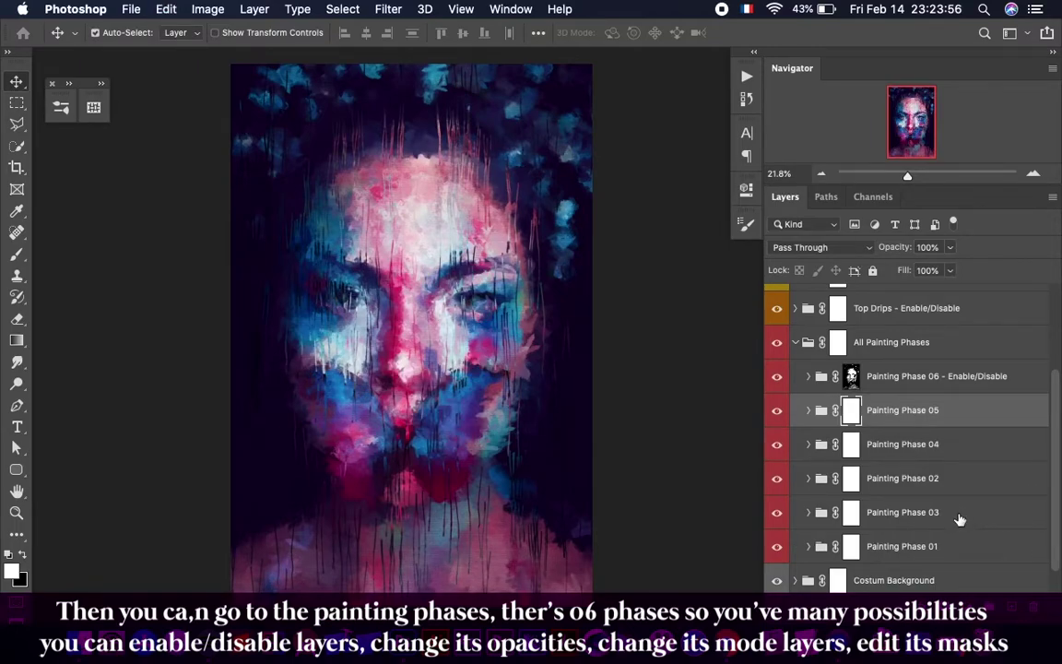
key("ctrl+shift+z")
left_click(848, 374)
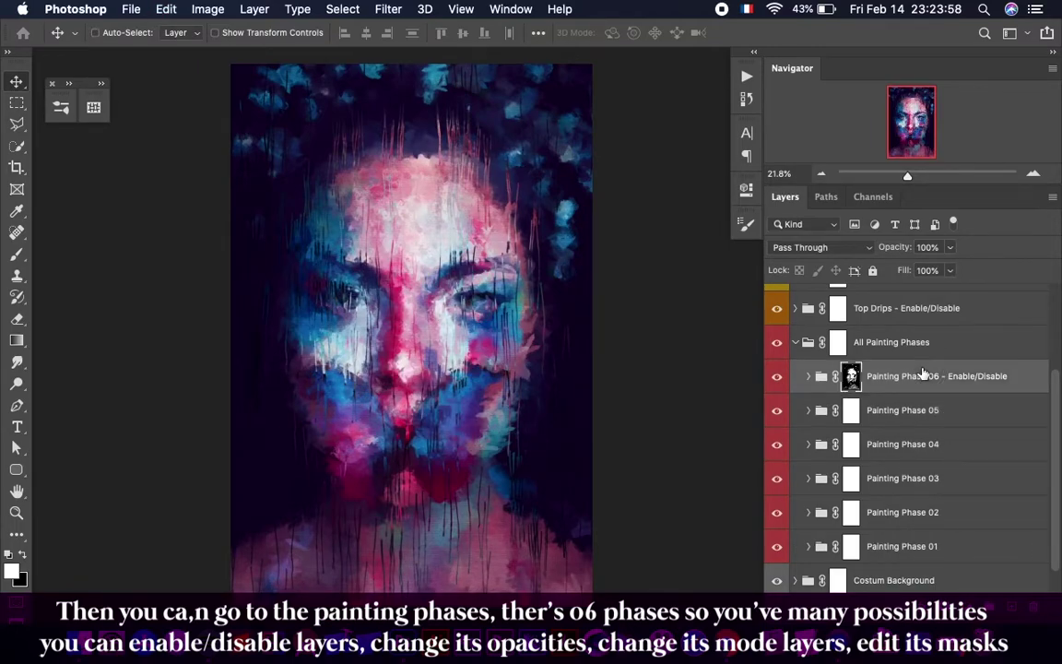
left_click(807, 377)
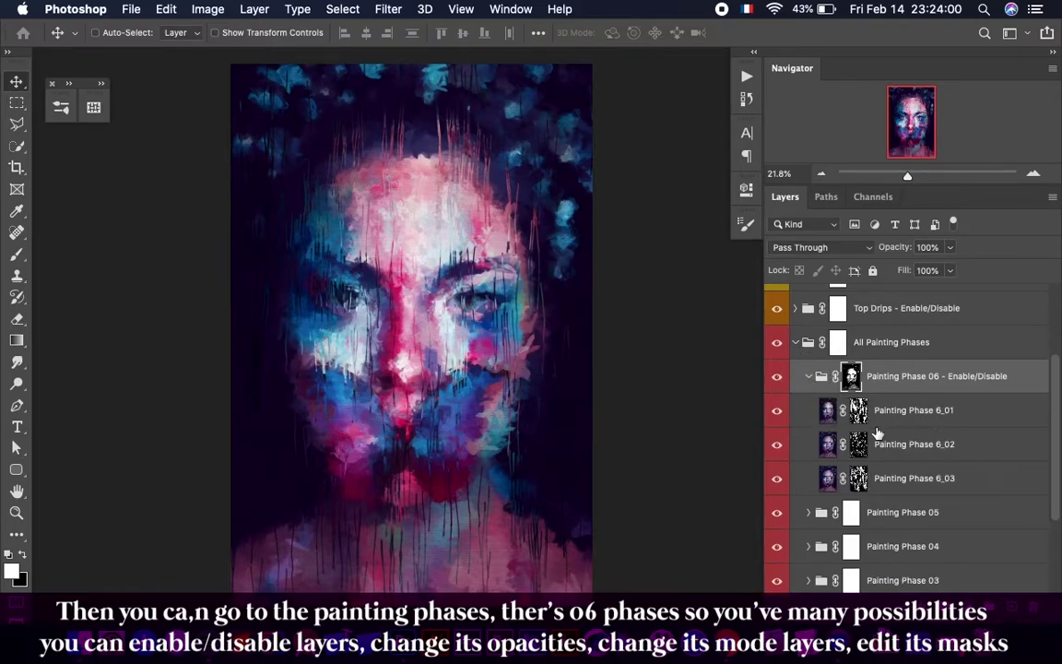
scroll(439, 281, "up", 5)
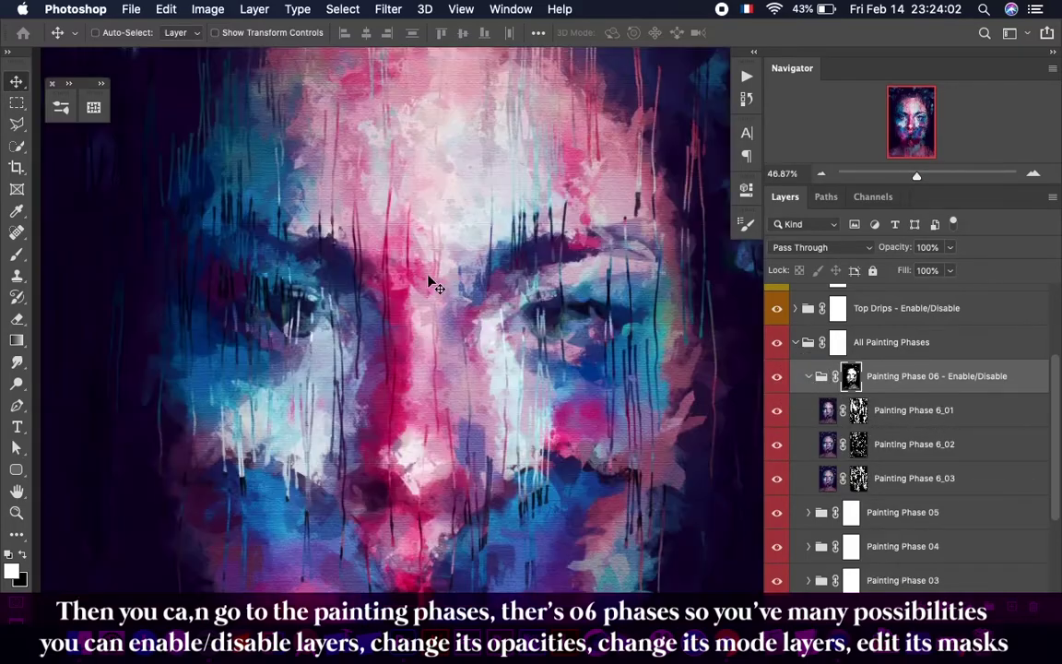
scroll(486, 318, "up", 1)
scroll(510, 346, "up", 2)
scroll(517, 356, "up", 1)
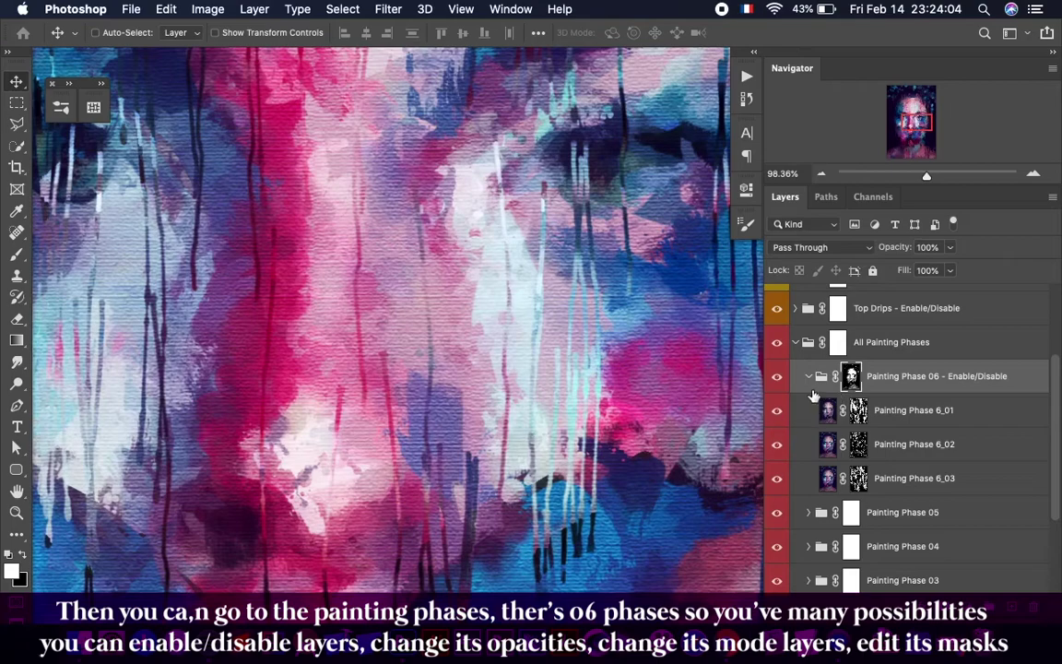
left_click(778, 414)
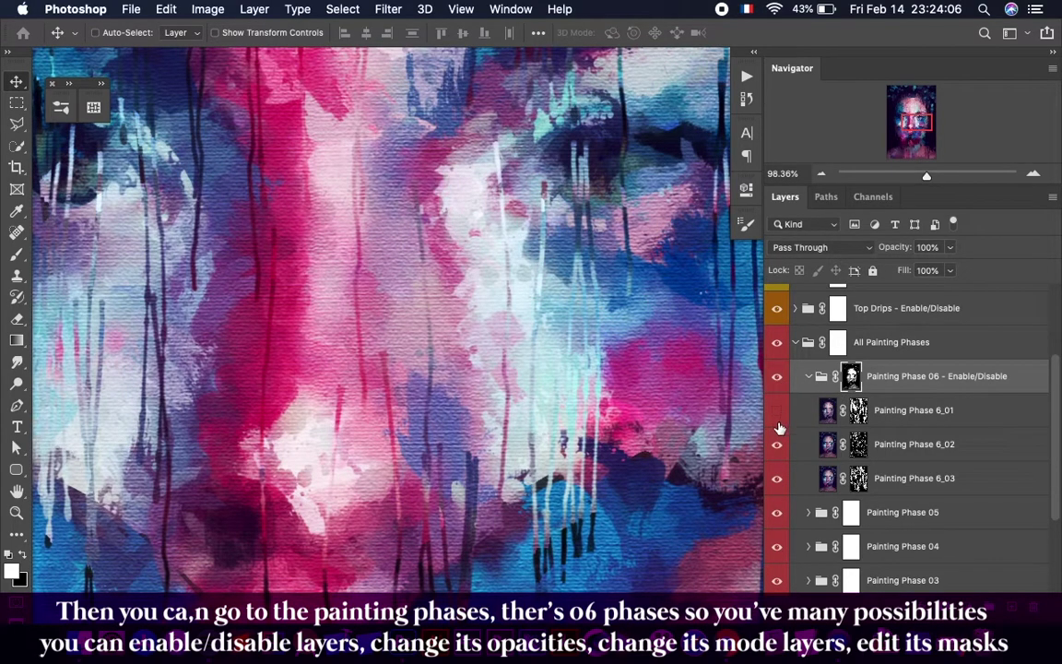
left_click(777, 444)
left_click(777, 479)
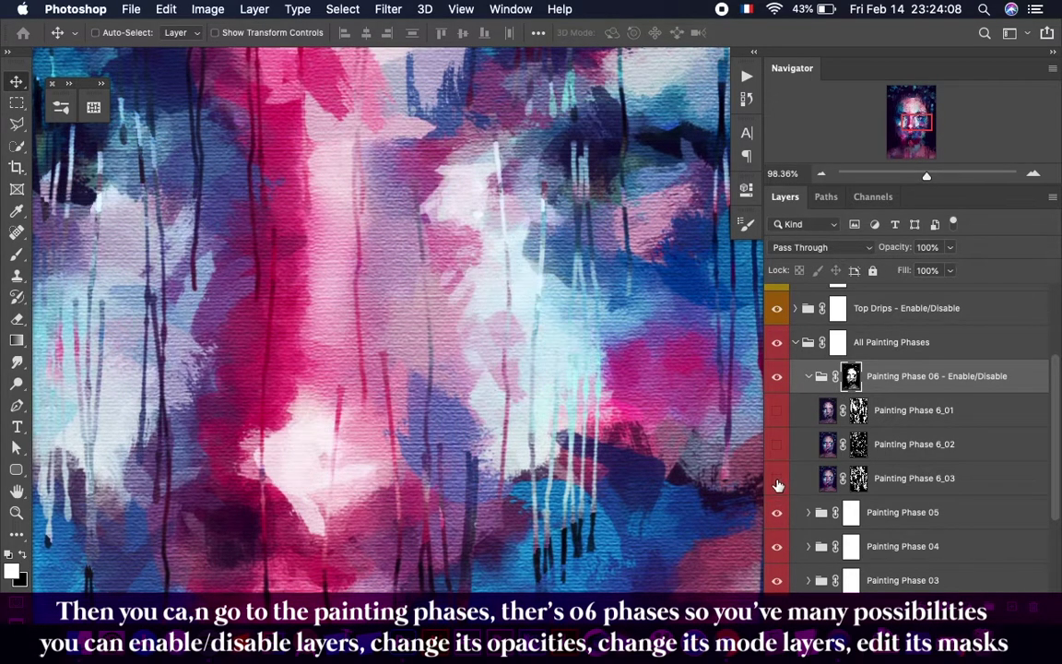
left_click(777, 444)
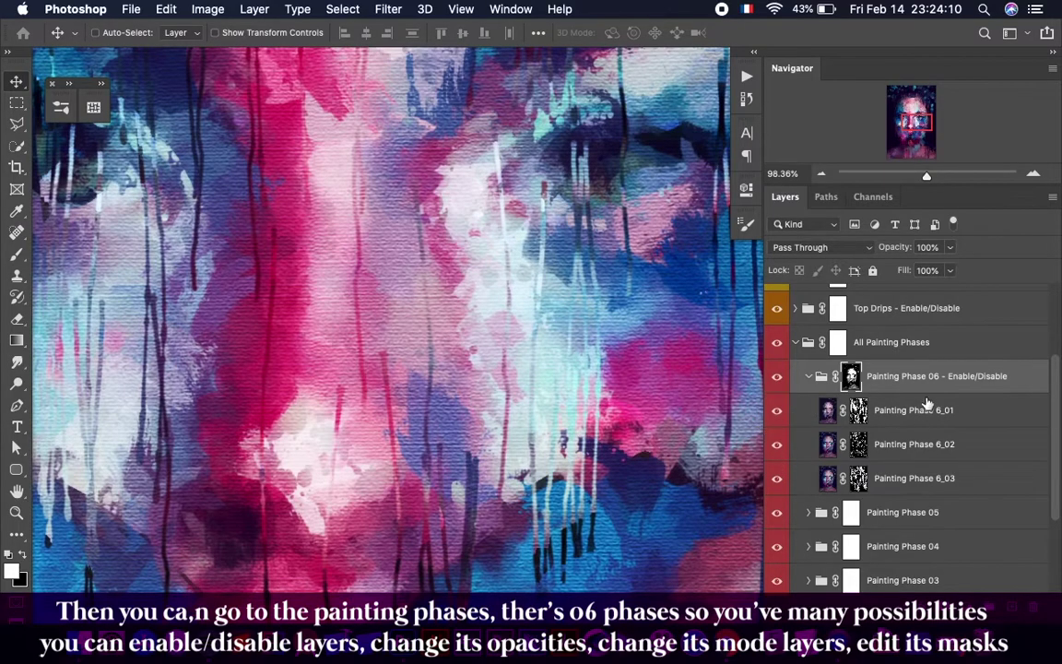
left_click(777, 410)
left_click(809, 379)
key("super+0")
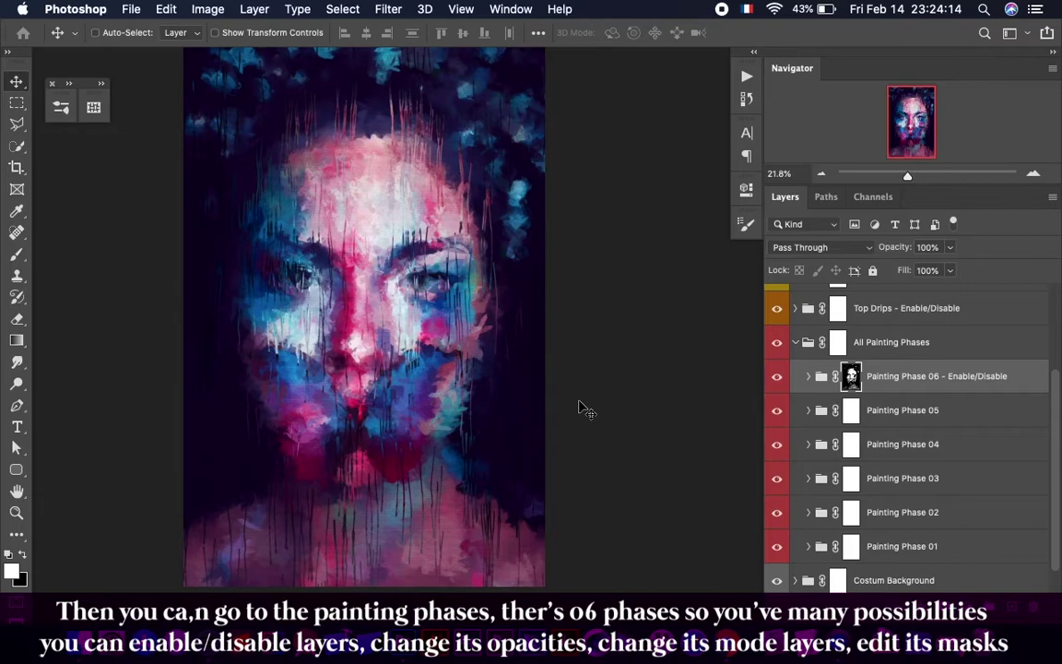
- Choose the History BR_018 brush from the History Brushes set
left_click(59, 108)
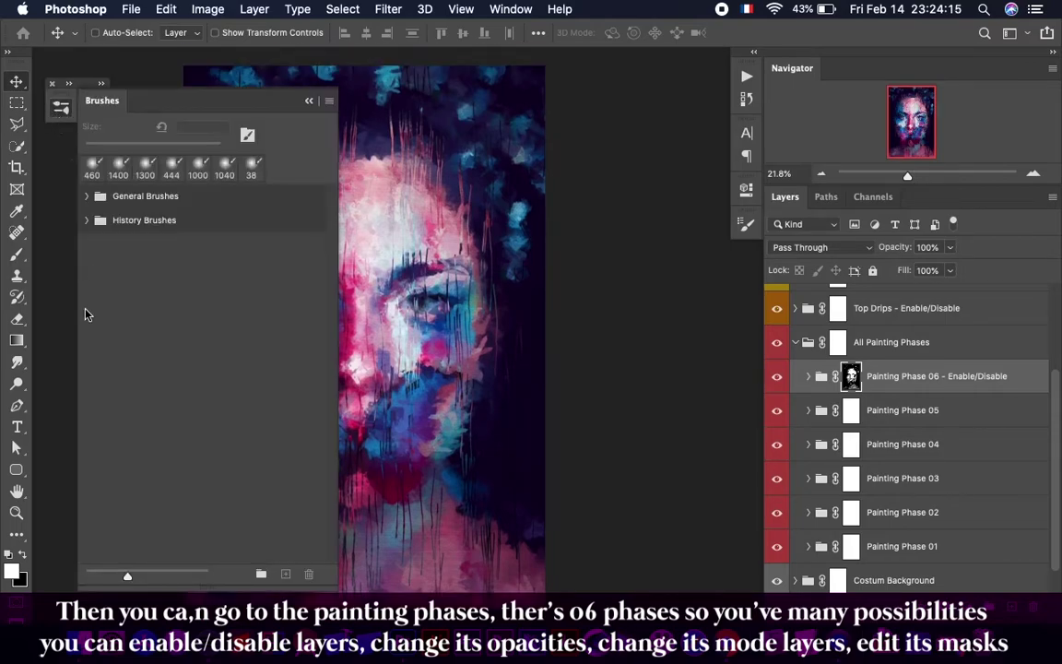
left_click(97, 220)
scroll(138, 369, "down", 3)
scroll(184, 442, "down", 3)
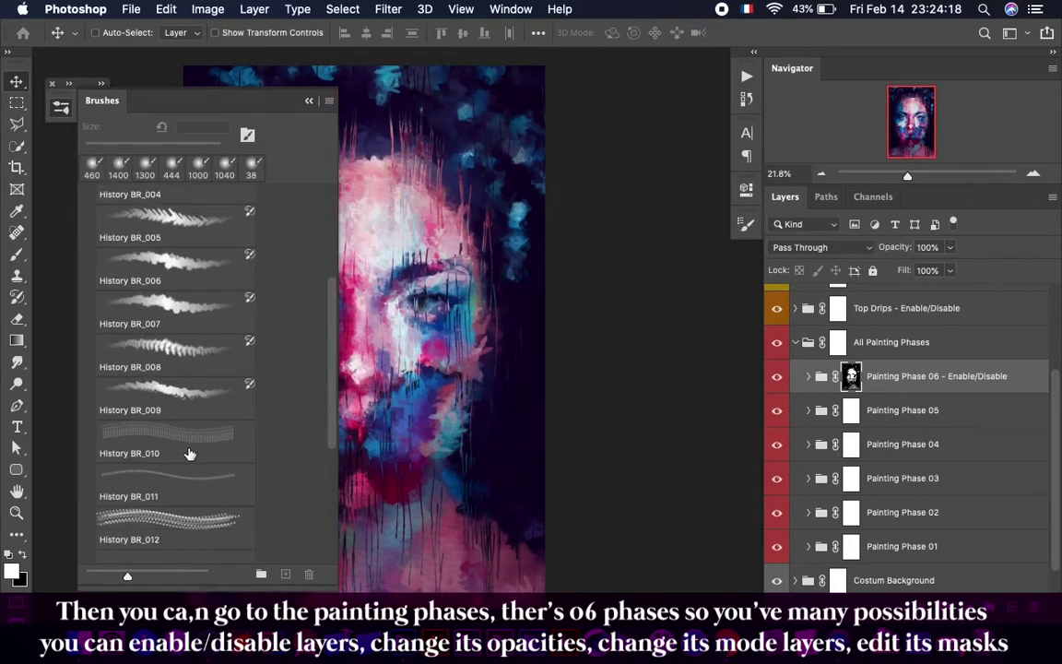
scroll(188, 454, "down", 2)
scroll(188, 453, "down", 3)
scroll(188, 456, "down", 1)
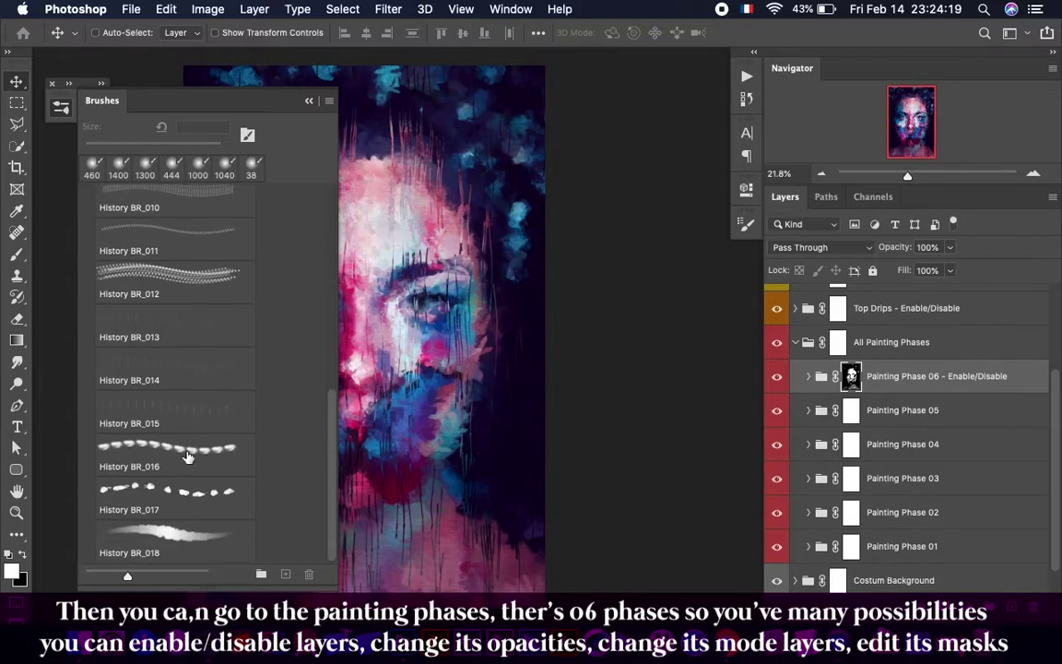
left_click(175, 533)
left_click(60, 108)
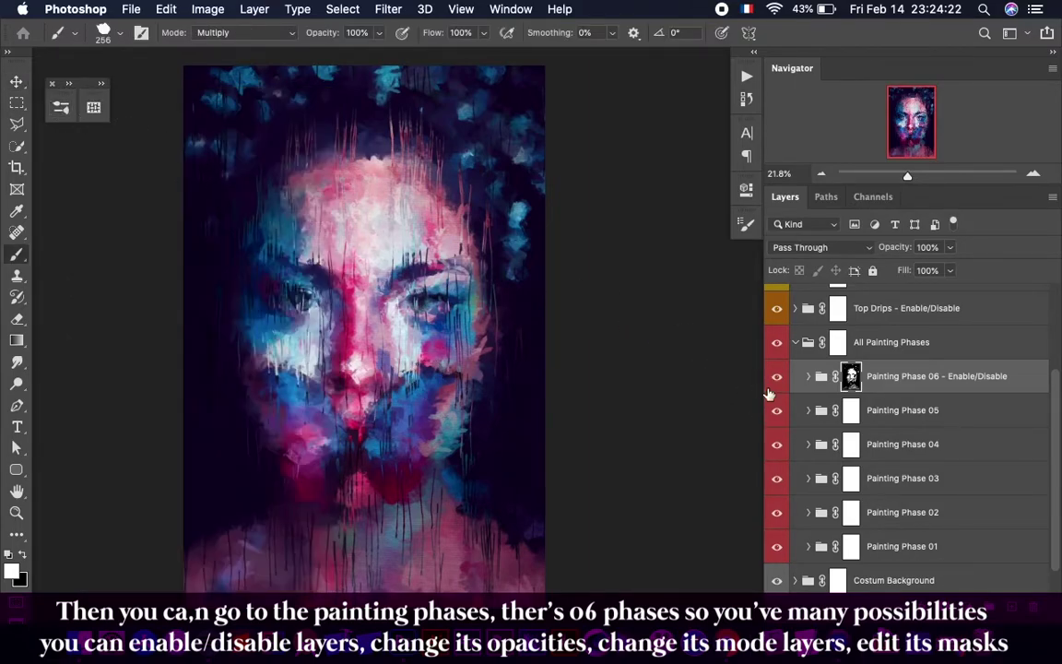
- Paint black on the Painting Phase 05 mask over the cheek and eye area
left_click(798, 412)
left_click(777, 411)
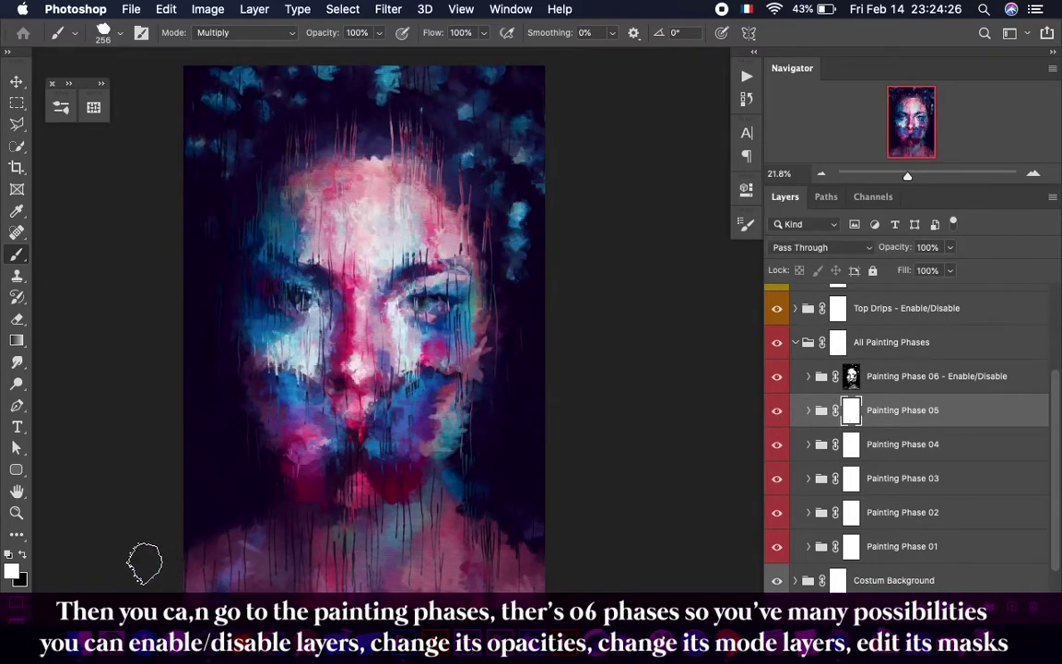
left_click(22, 551)
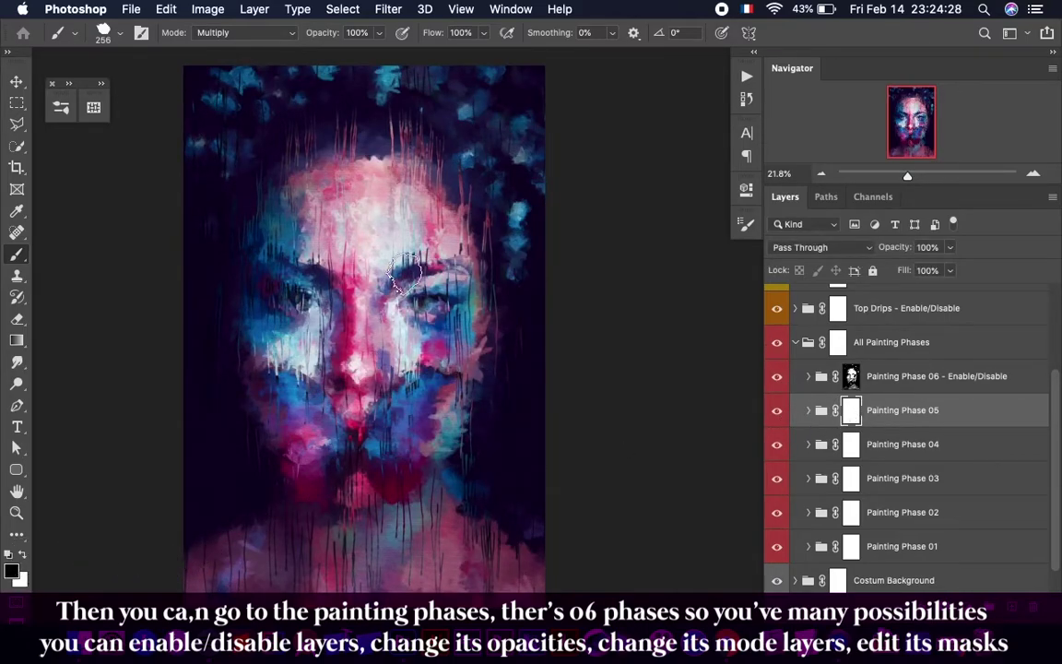
mouse_move(369, 230)
left_mouse_down()
mouse_move(308, 273)
mouse_move(406, 432)
left_mouse_up()
scroll(421, 423, "up", 2)
scroll(420, 422, "up", 3)
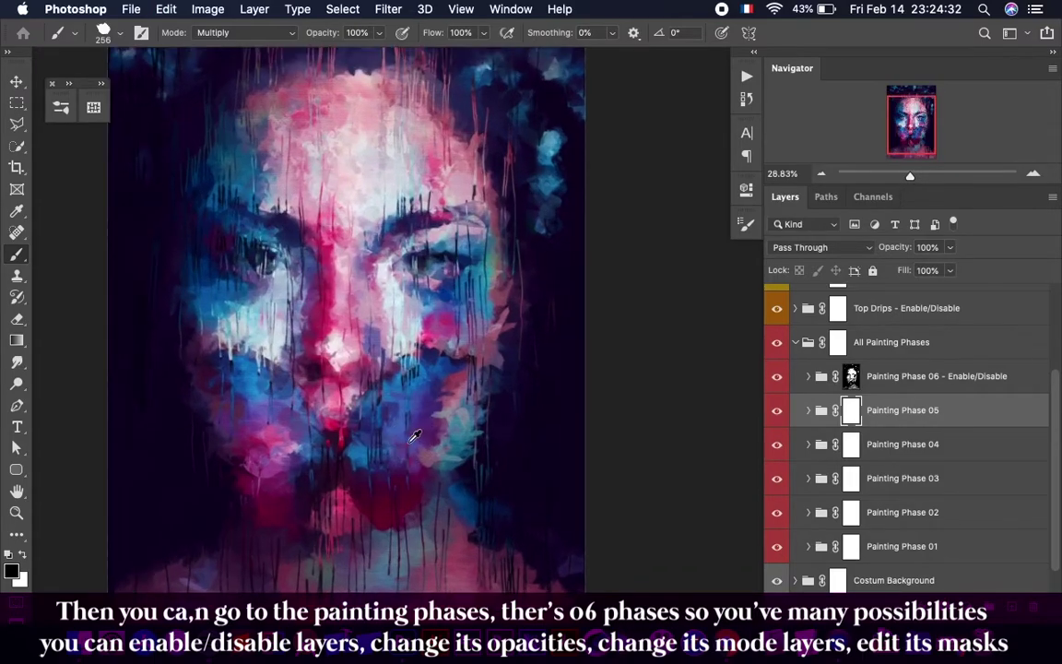
left_click(399, 343)
mouse_move(398, 343)
left_mouse_down()
mouse_move(379, 237)
mouse_move(227, 175)
mouse_move(388, 184)
left_mouse_up()
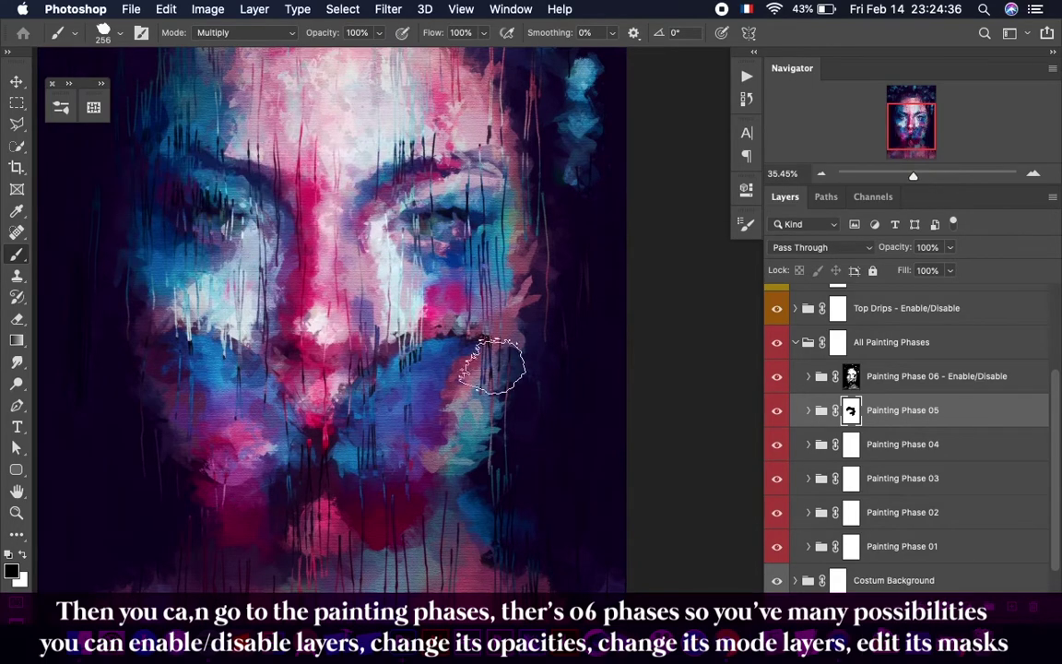
- Switch to Move, fit the painting on screen, and collapse Painting Phase 05 and All Painting Phases
key("v")
key("super+0")
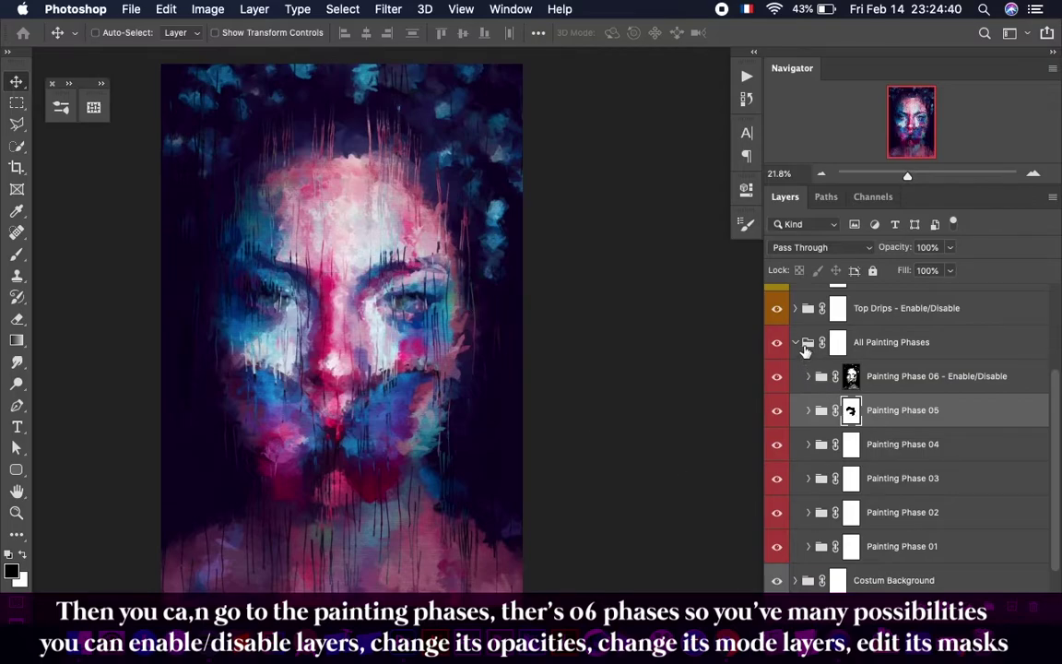
left_click(809, 411)
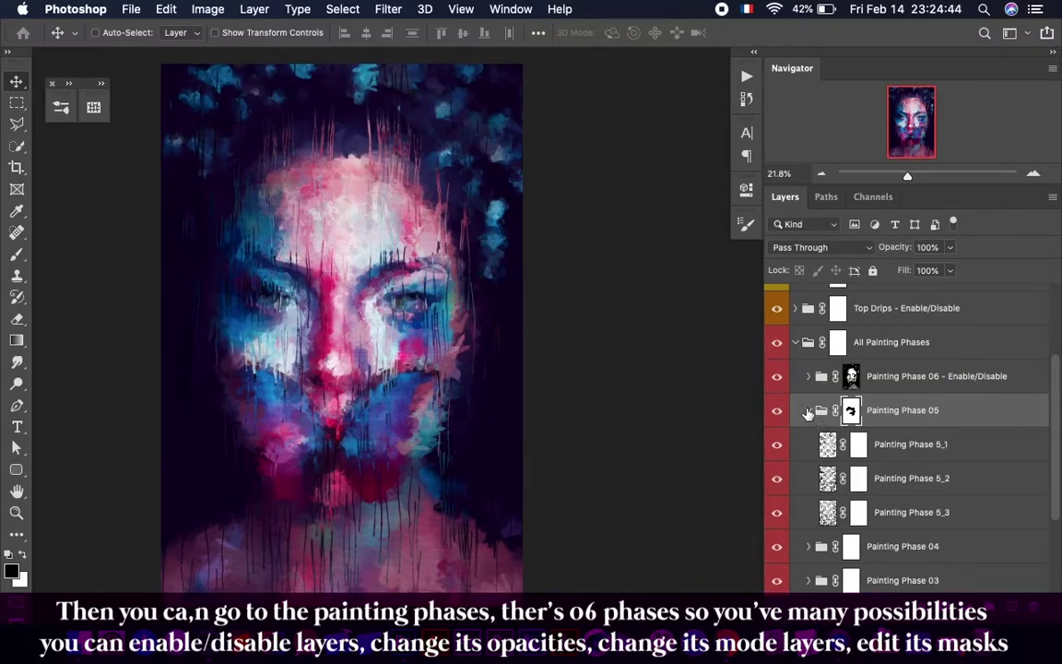
left_click(809, 411)
left_click(795, 342)
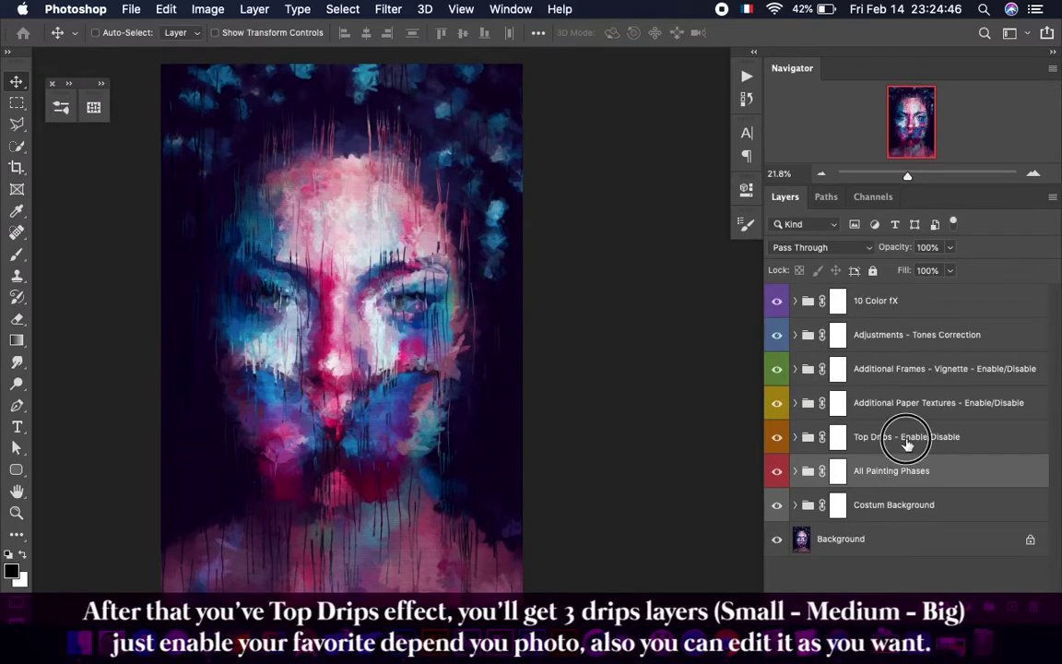
- Expand the Top Drips group and toggle its visibility off and on to compare
left_click(807, 436)
left_click(795, 437)
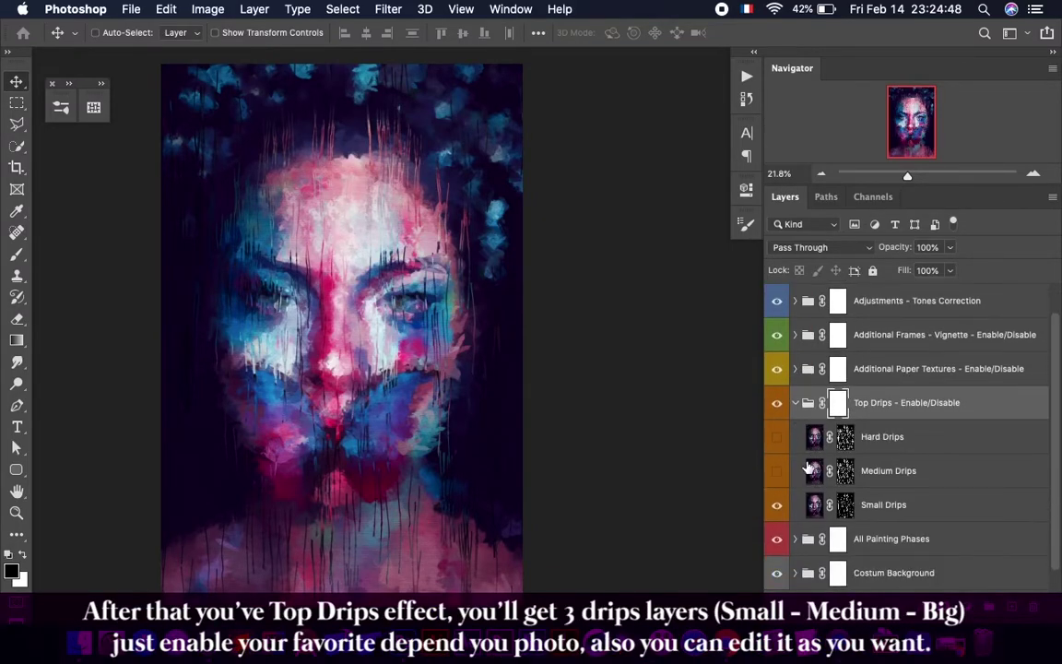
left_click(775, 403)
left_click(776, 403)
scroll(365, 290, "up", 2)
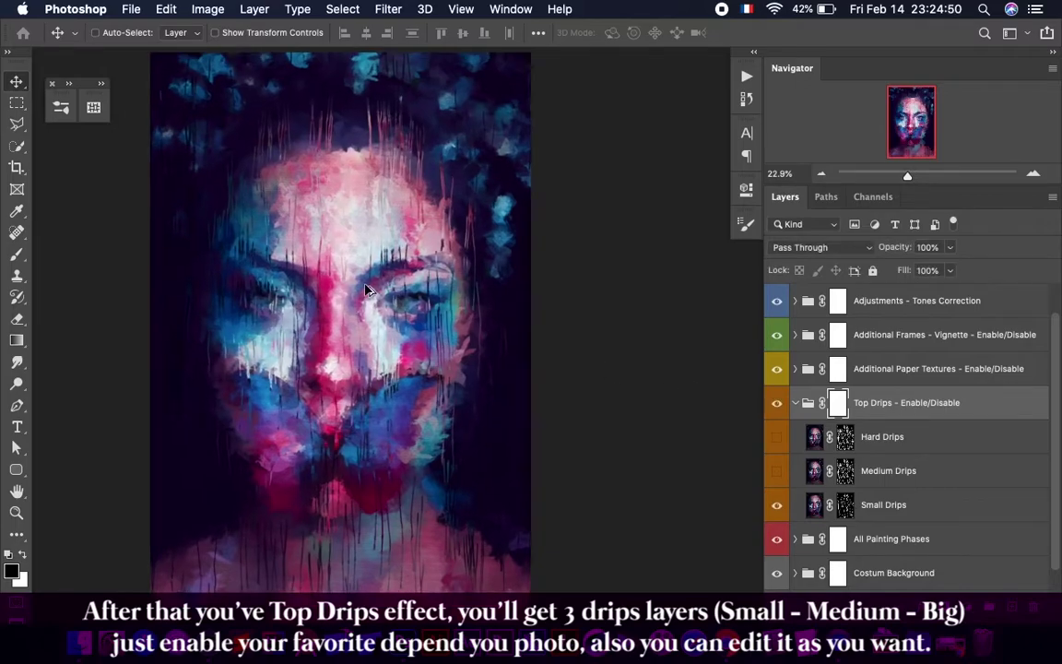
scroll(365, 291, "up", 2)
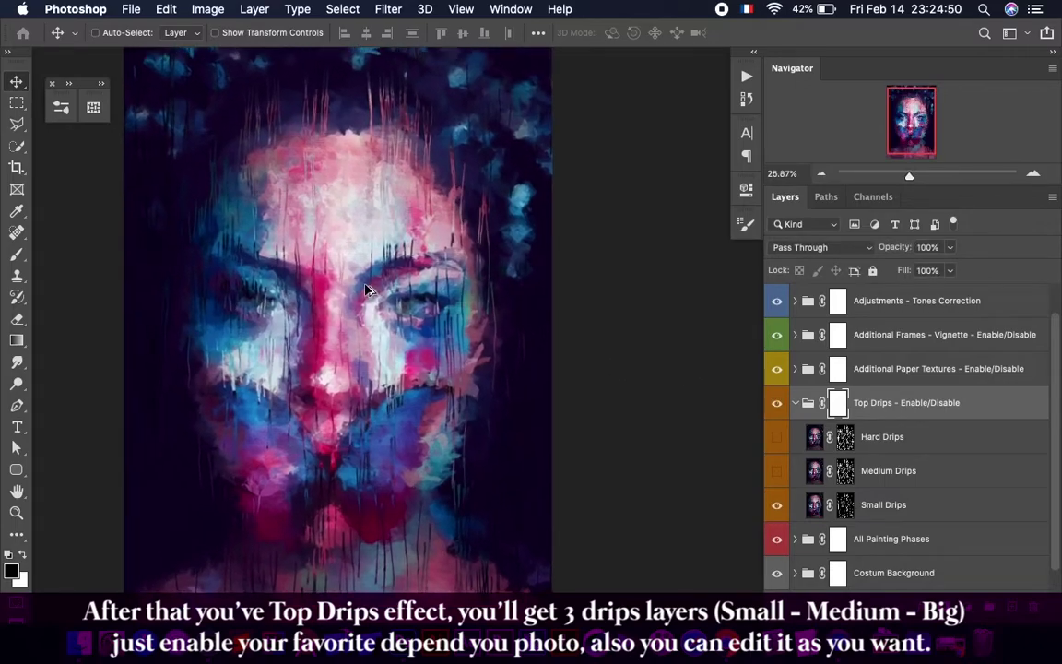
left_click(776, 404)
left_click(777, 404)
- Preview Hard, Medium and Small Drips individually, keep only Small Drips visible, and collapse Top Drips
left_click(776, 505)
left_click(879, 439)
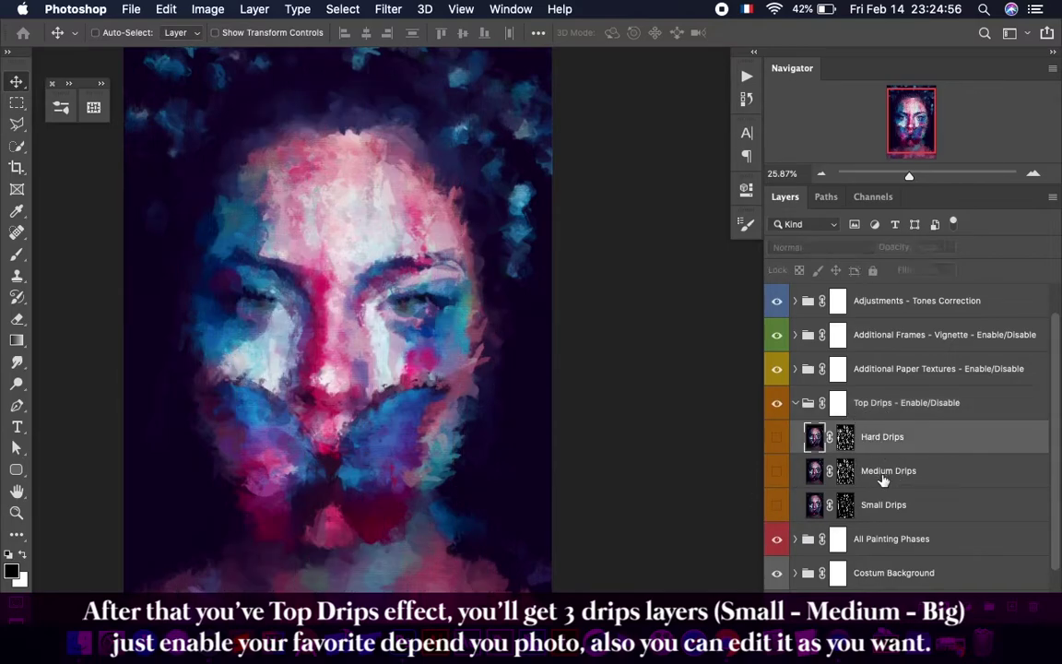
left_click(881, 471)
left_click(880, 504)
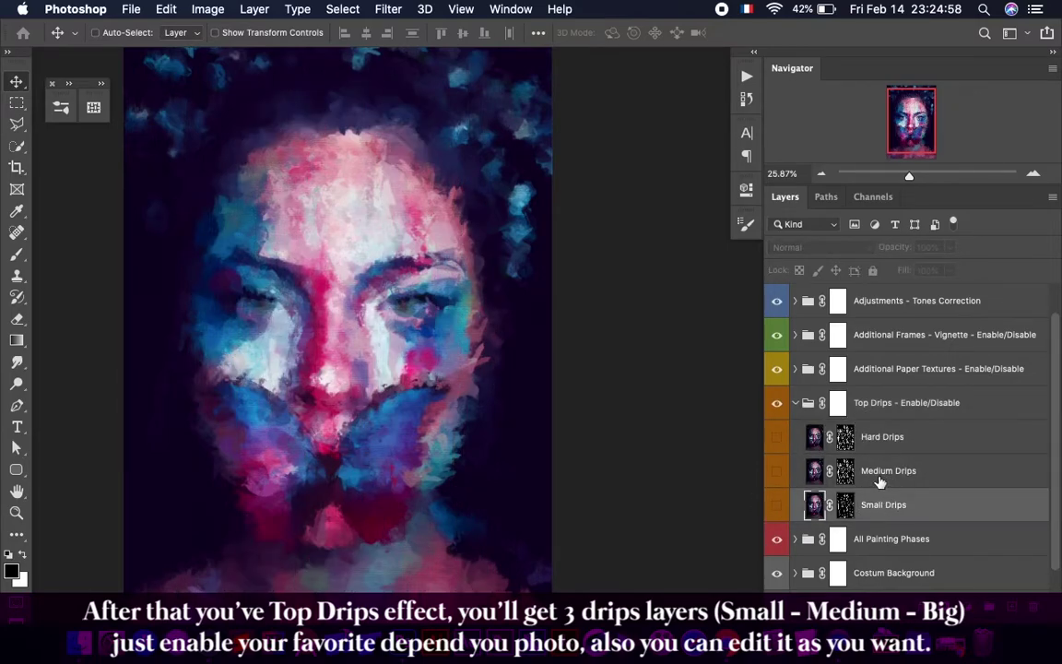
left_click(778, 505)
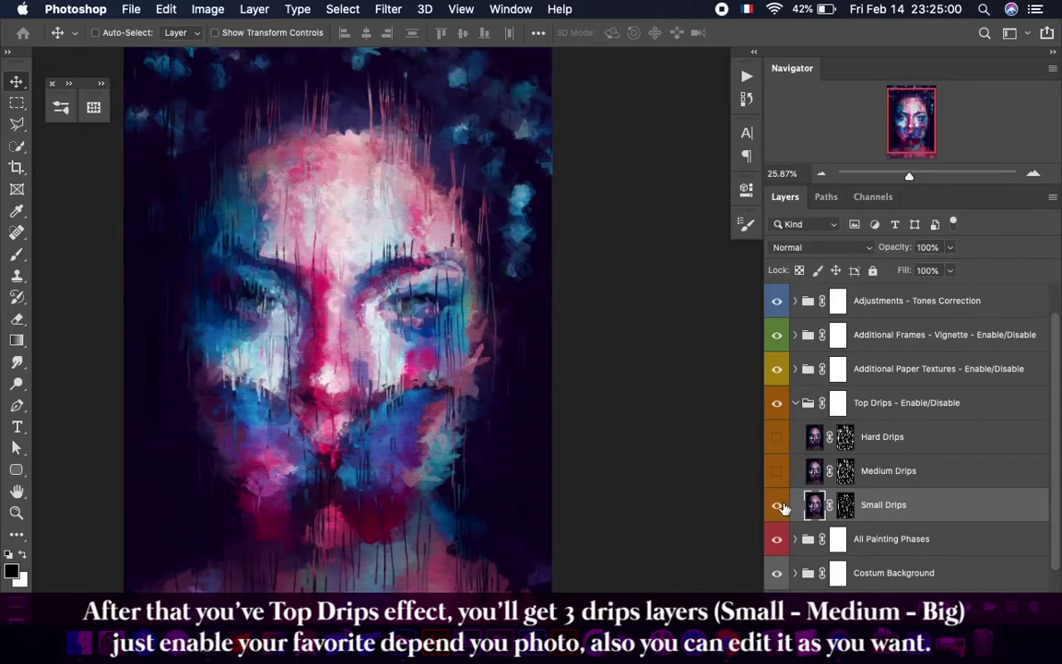
left_click(778, 505)
left_click(777, 472)
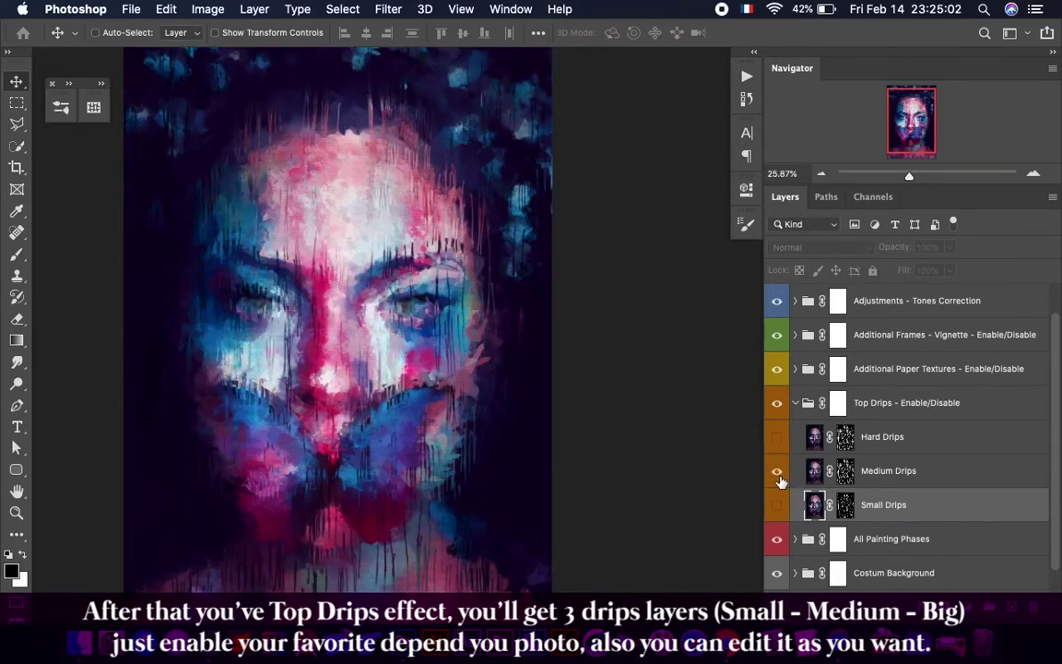
left_click(777, 471)
left_click(777, 437)
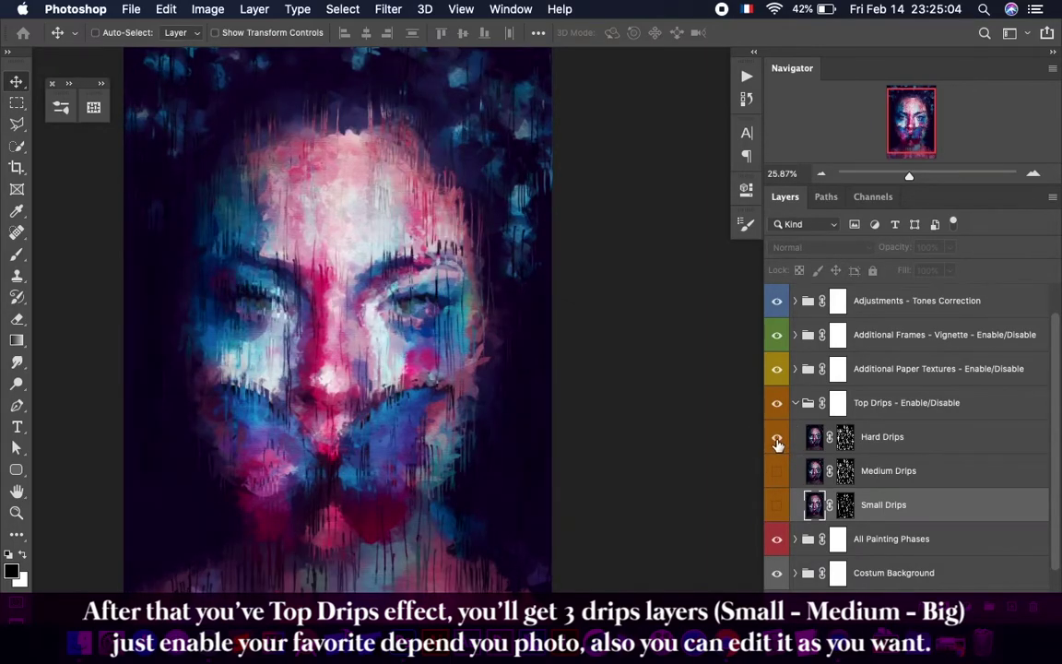
left_click(778, 439)
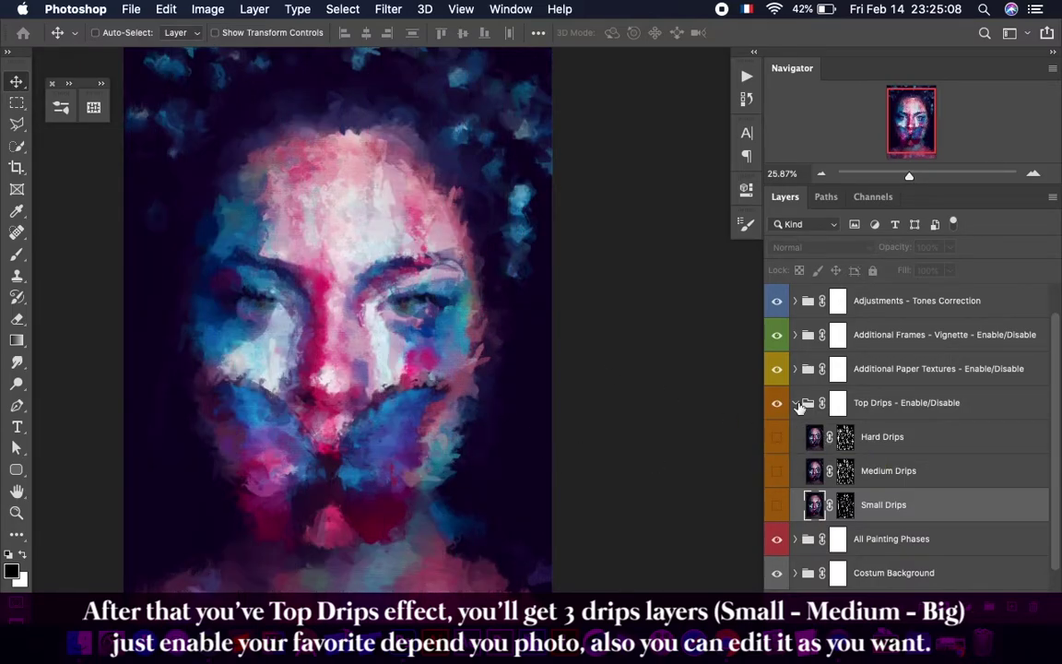
left_click(776, 504)
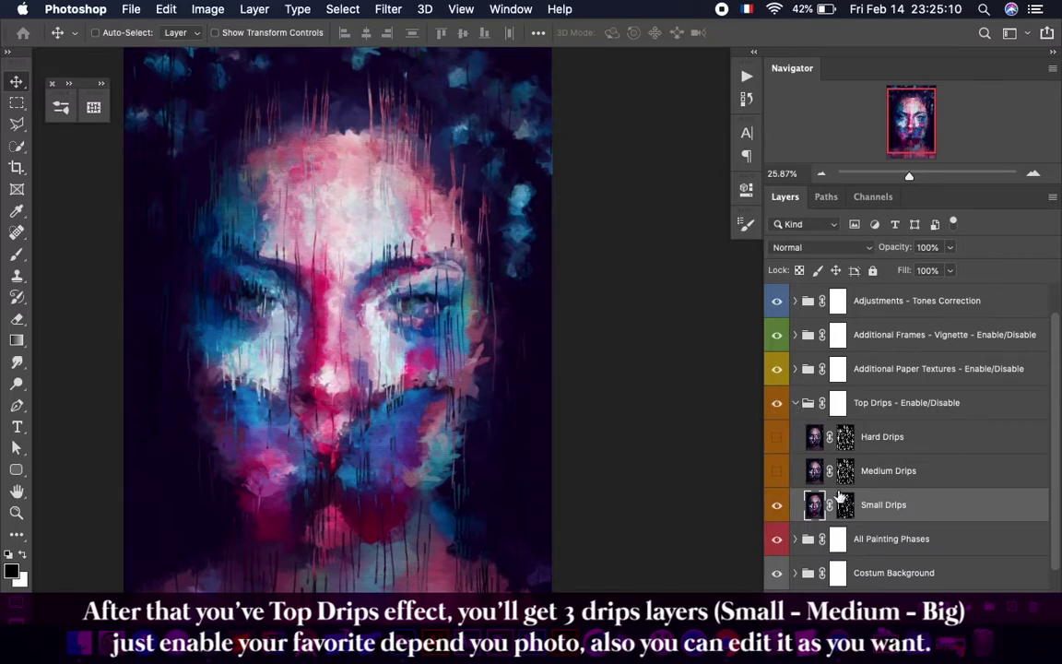
left_click(796, 406)
left_click(799, 407)
left_click(796, 403)
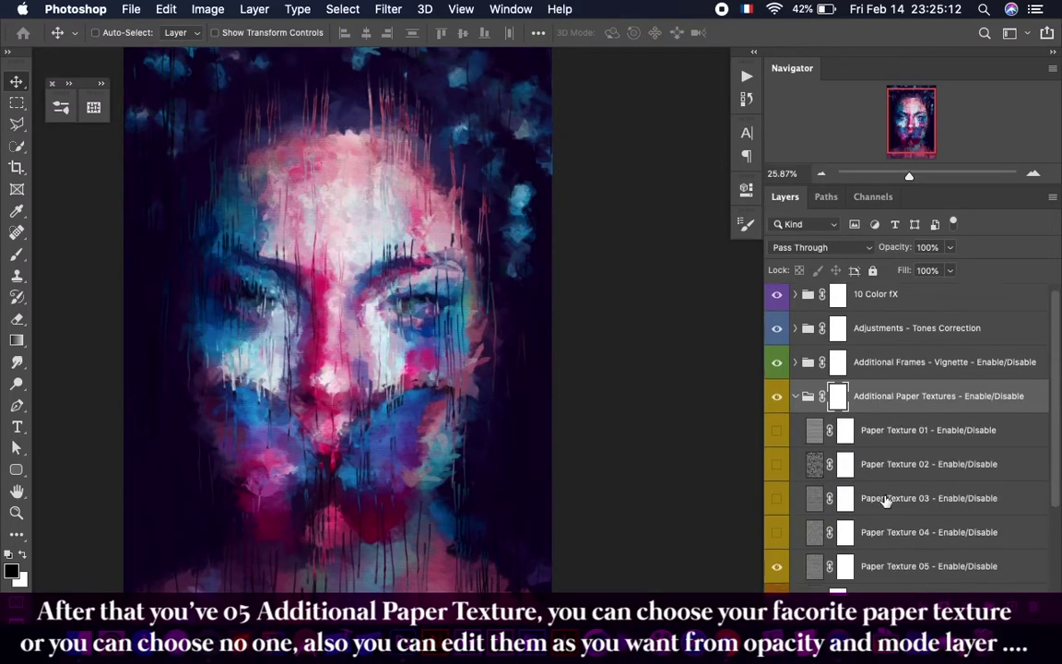
scroll(801, 467, "down", 2)
scroll(545, 362, "up", 5)
scroll(301, 407, "up", 1)
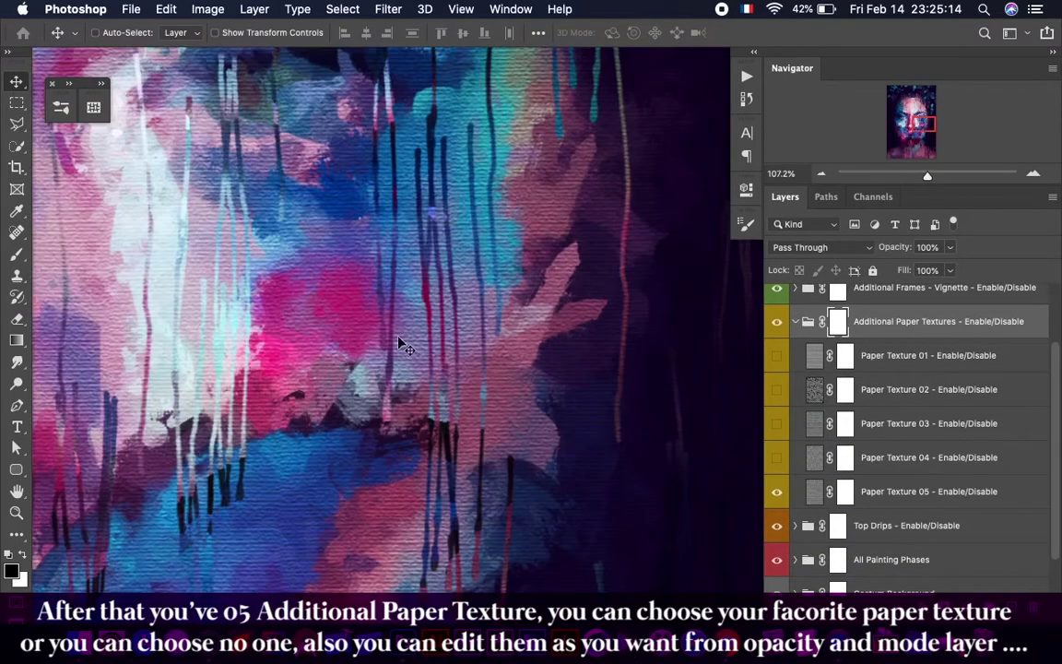
left_click(777, 492)
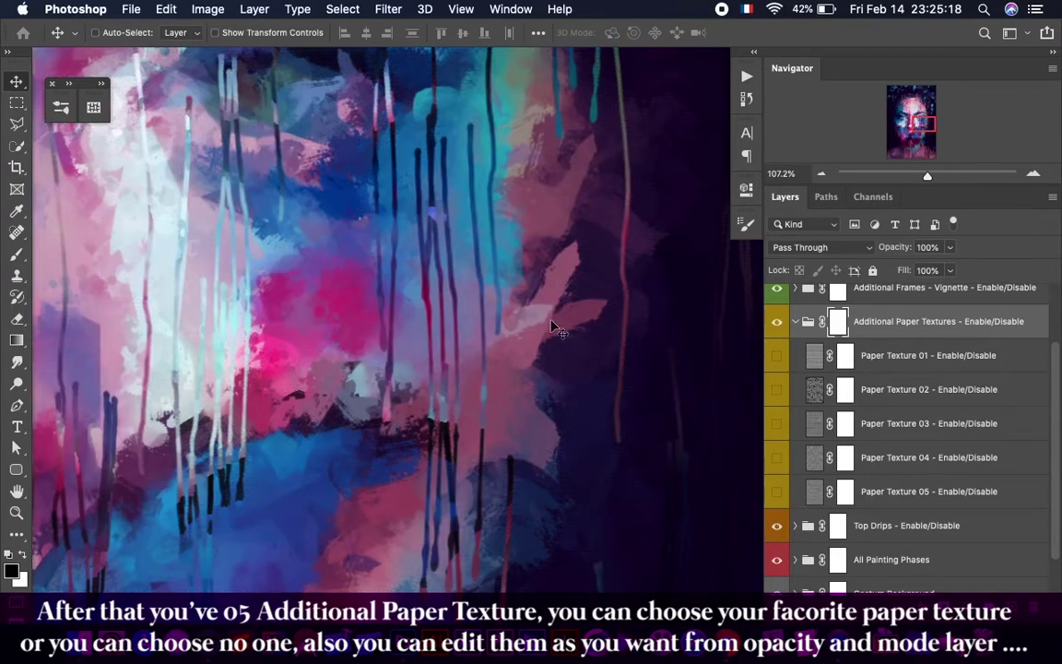
scroll(511, 320, "down", 5)
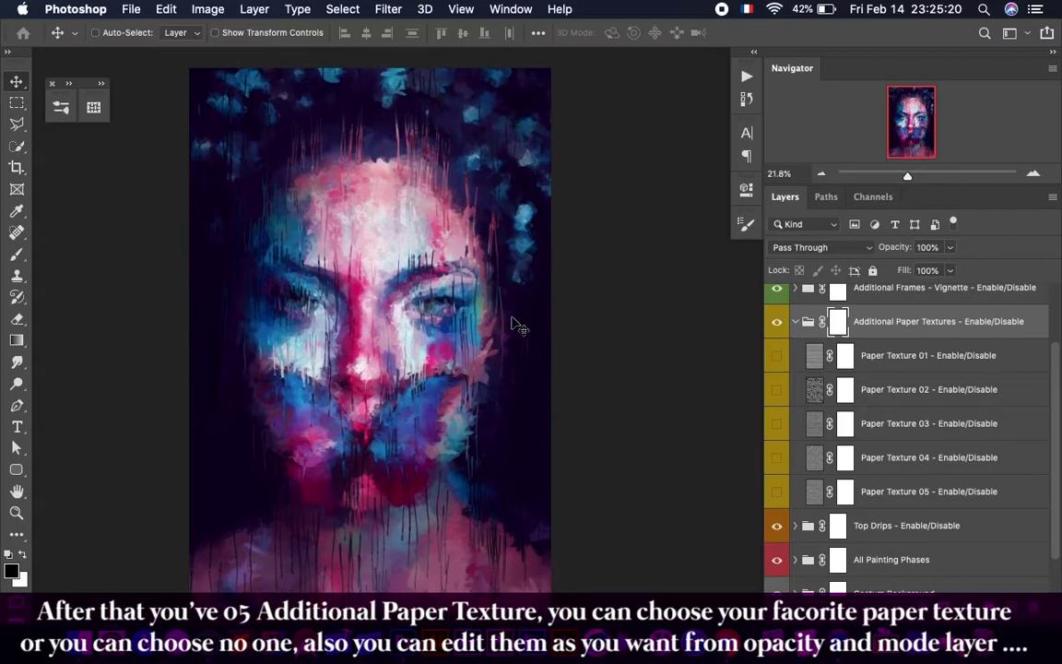
left_click(778, 492)
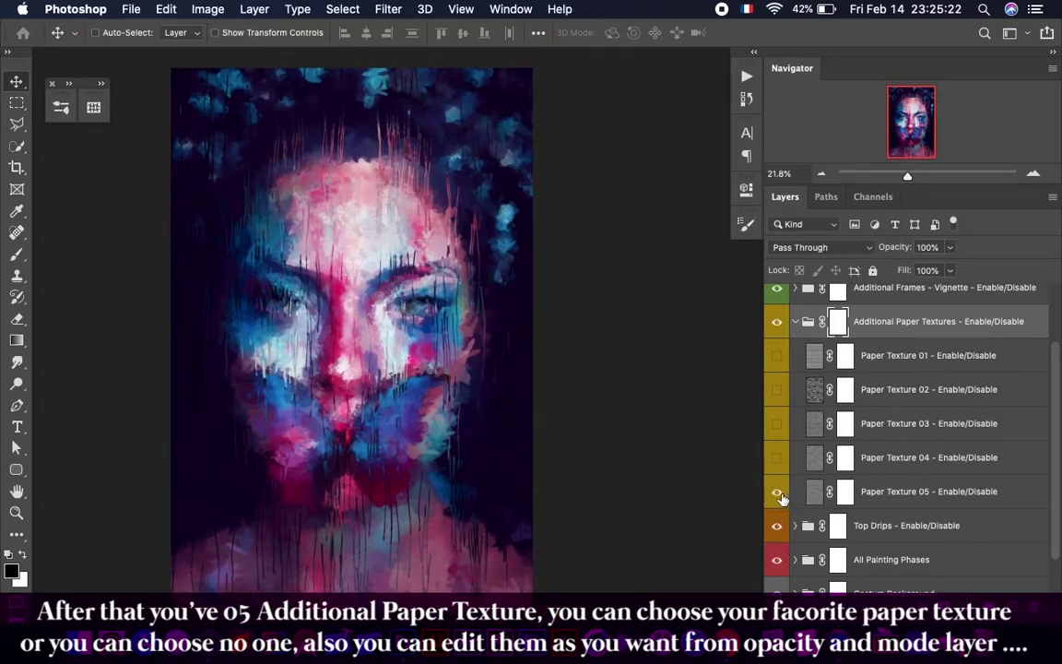
left_click(778, 491)
scroll(345, 268, "up", 1)
scroll(345, 268, "up", 2)
scroll(345, 269, "up", 2)
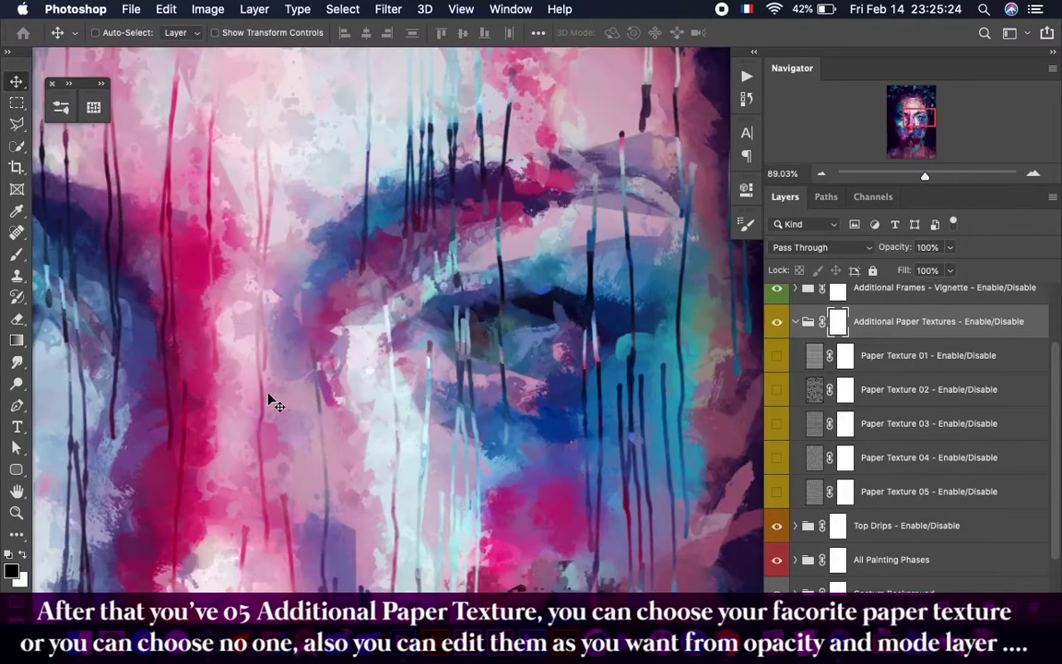
scroll(257, 403, "up", 2)
scroll(256, 403, "left", 2)
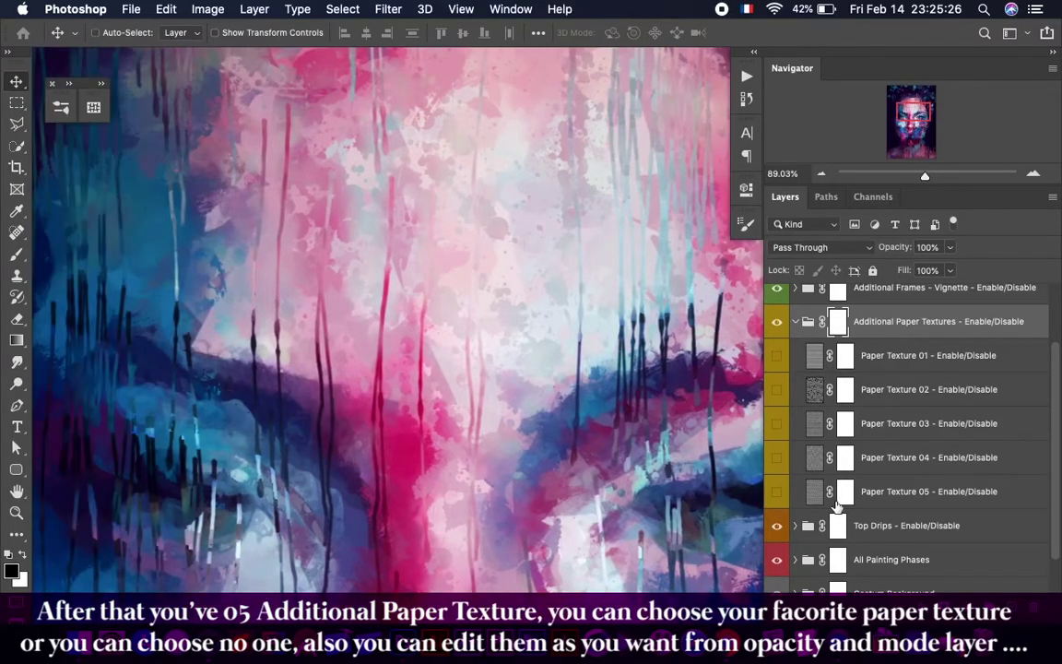
left_click(777, 492)
left_click(778, 457)
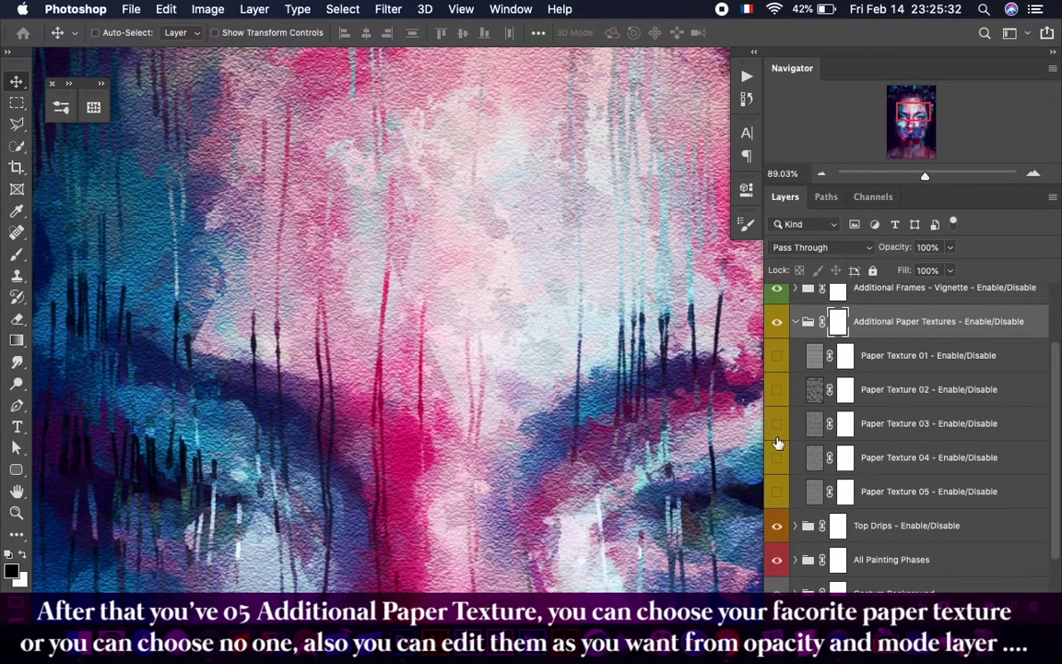
left_click(778, 457)
left_click(777, 423)
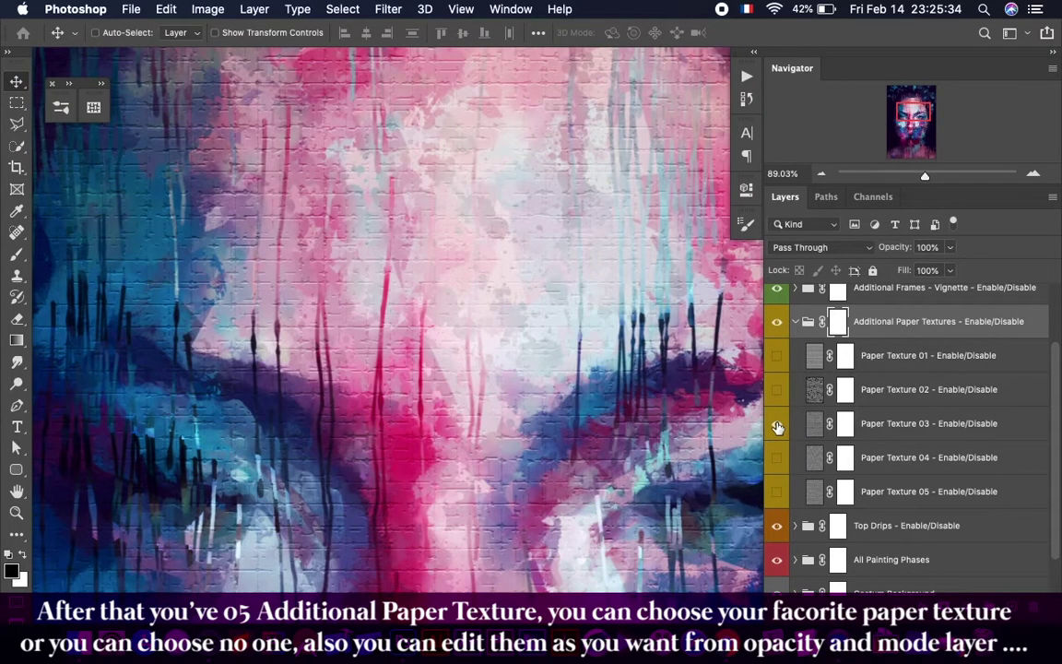
left_click(777, 424)
left_click(777, 390)
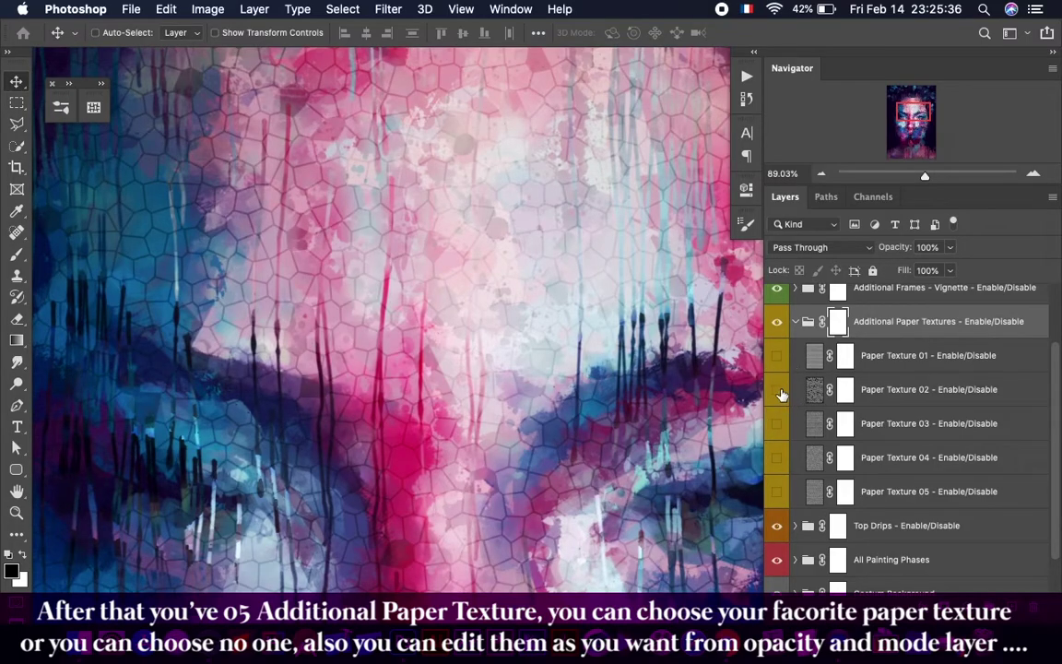
left_click(777, 389)
left_click(777, 356)
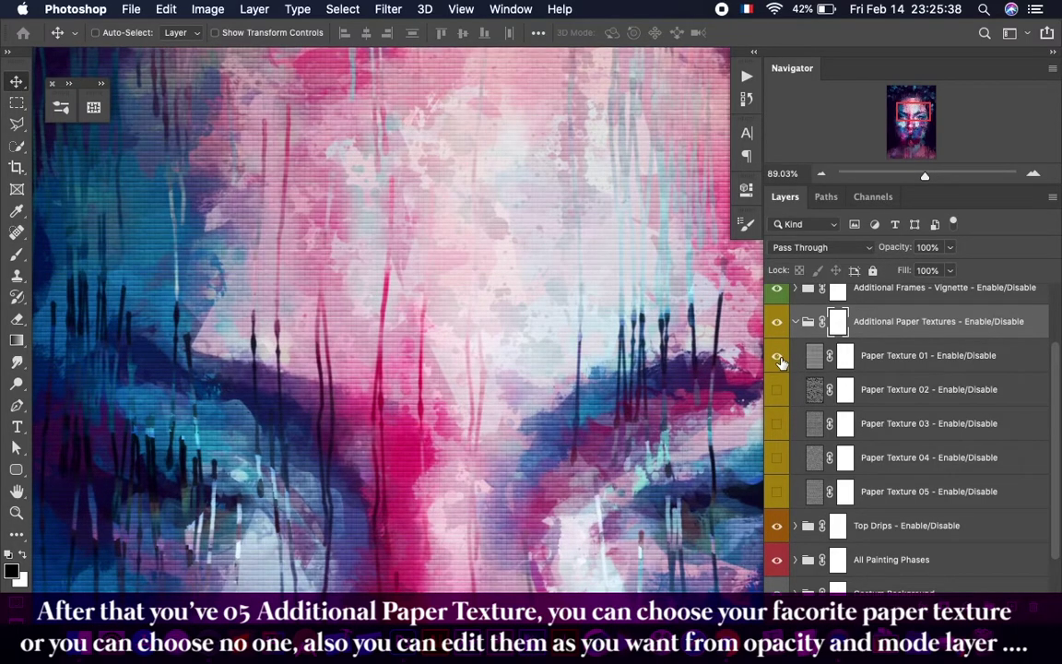
left_click(777, 356)
key("super+0")
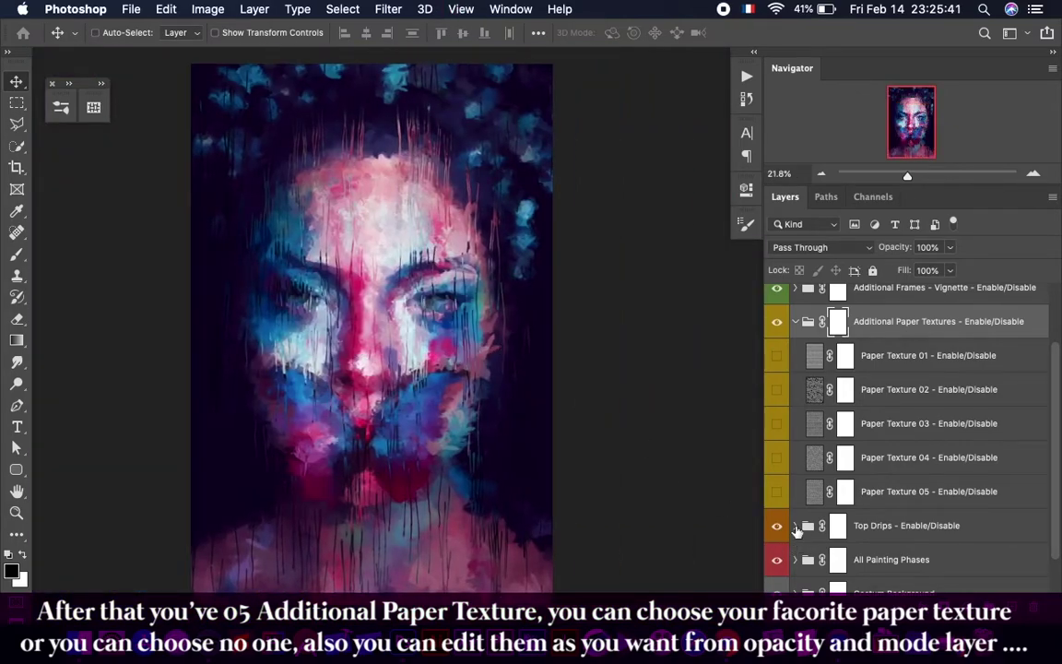
- Preview Paper Textures 01 through 05 one at a time, settling on Paper Texture 05
left_click(782, 490)
left_click(782, 491)
left_click(779, 459)
left_click(778, 423)
left_click(777, 424)
left_click(779, 389)
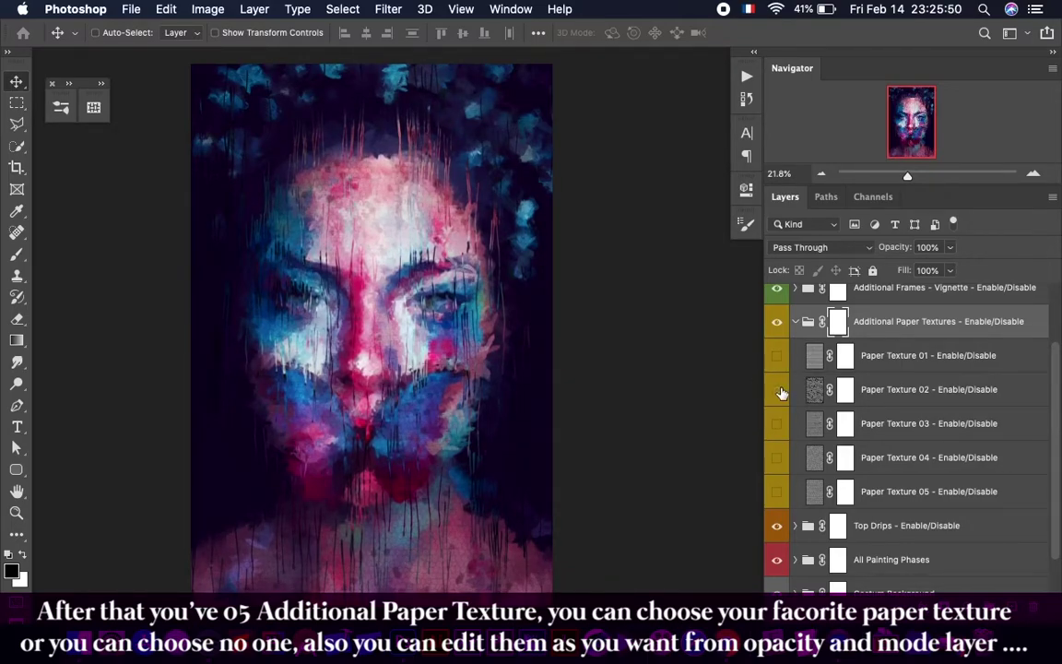
left_click(780, 389)
left_click(777, 355)
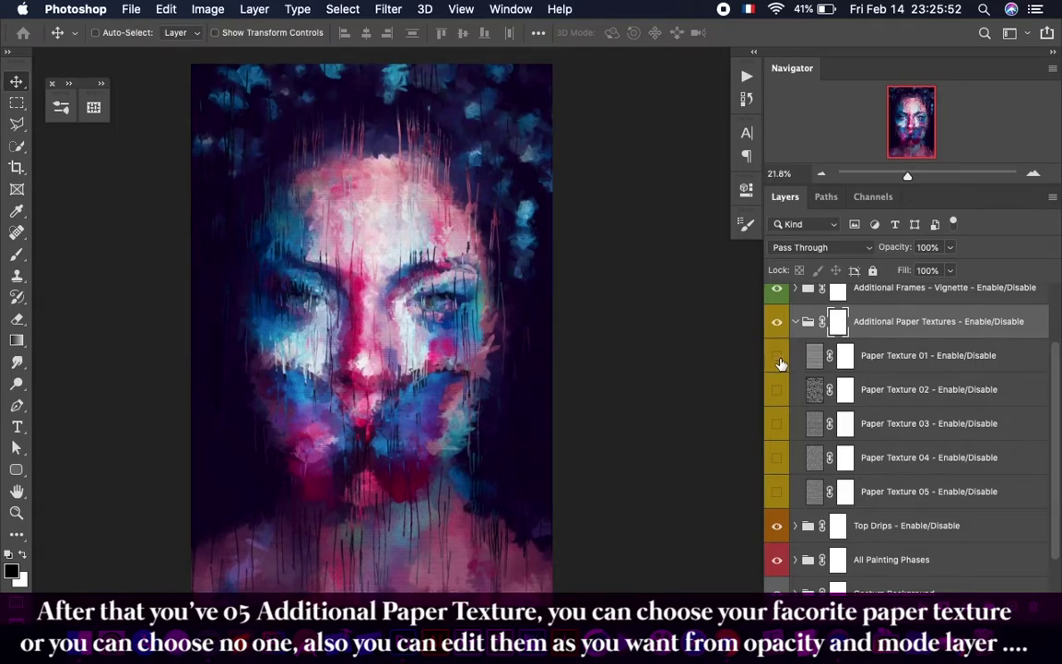
left_click(777, 491)
- Set Paper Texture 05 to Overlay at 35% opacity and collapse the Additional Paper Textures group
left_click(909, 365)
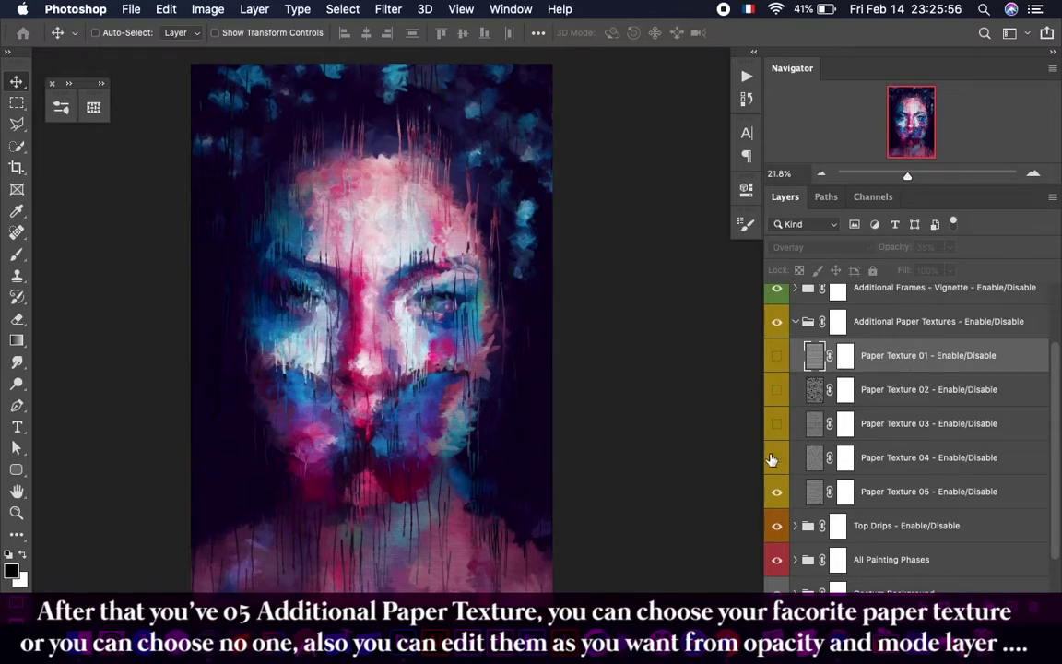
left_click(949, 498)
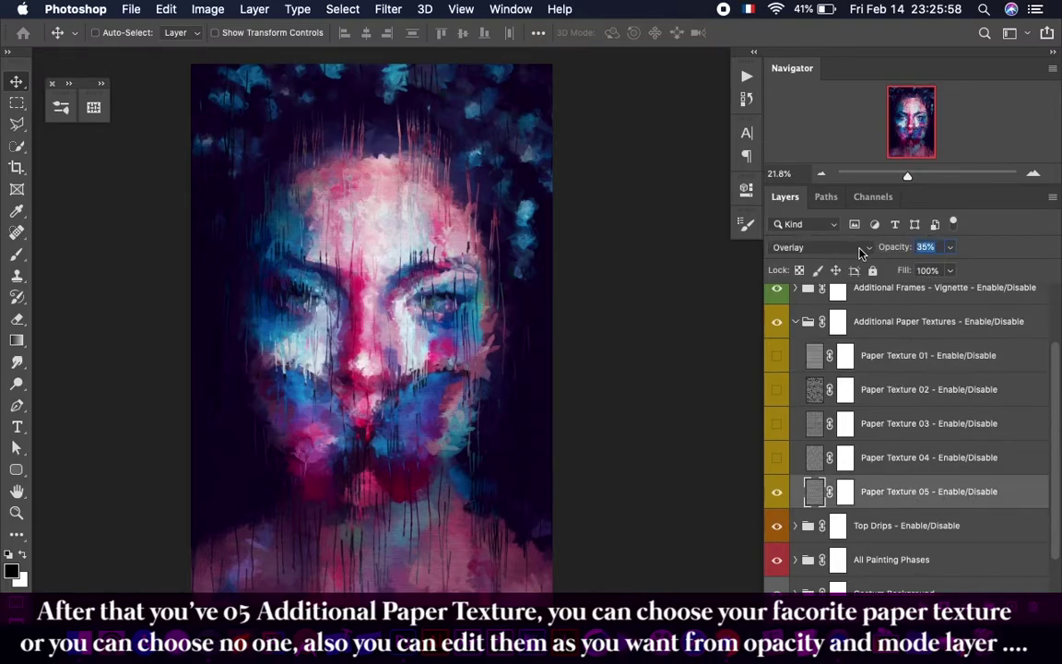
mouse_move(890, 248)
left_mouse_down()
mouse_move(950, 242)
mouse_move(821, 247)
left_mouse_up()
type("3")
scroll(854, 406, "up", 1)
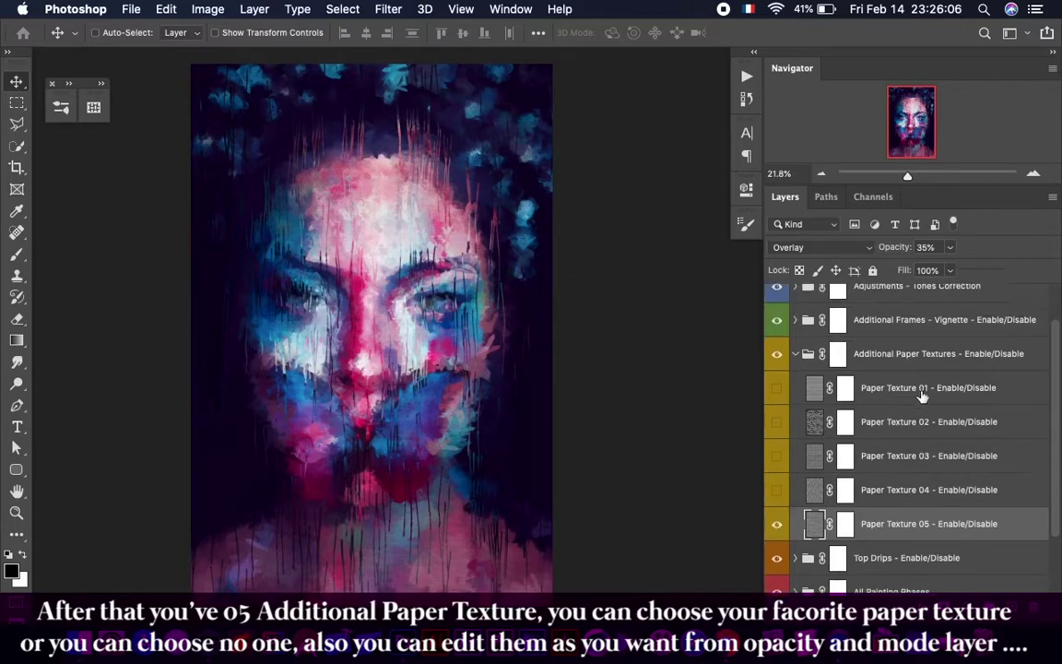
scroll(853, 406, "up", 1)
left_click(799, 392)
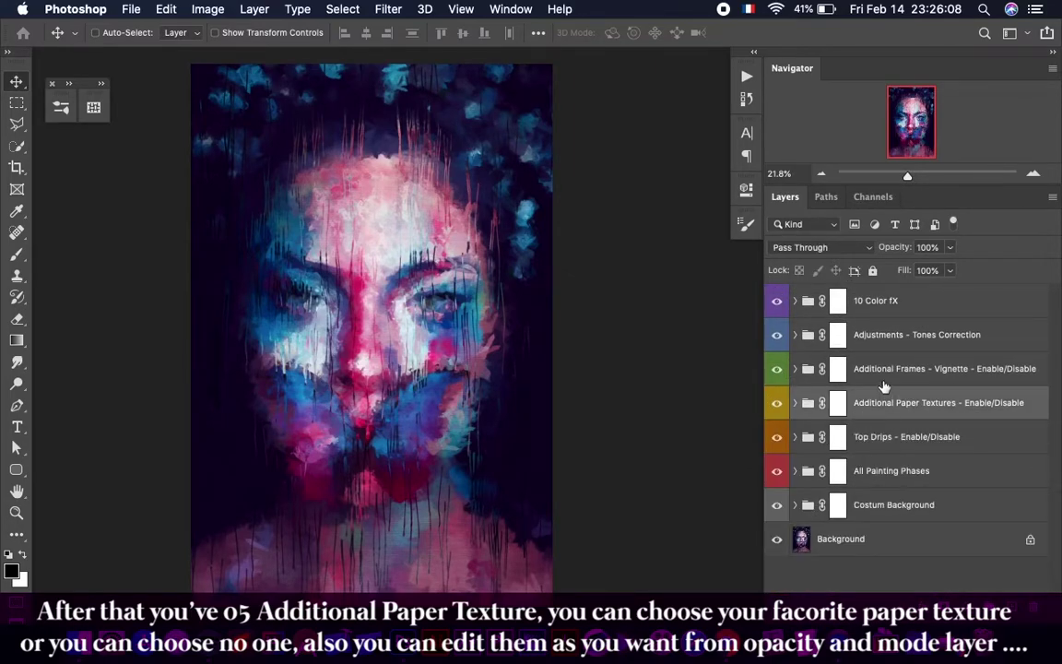
left_click(808, 369)
left_click(796, 369)
scroll(913, 369, "down", 2)
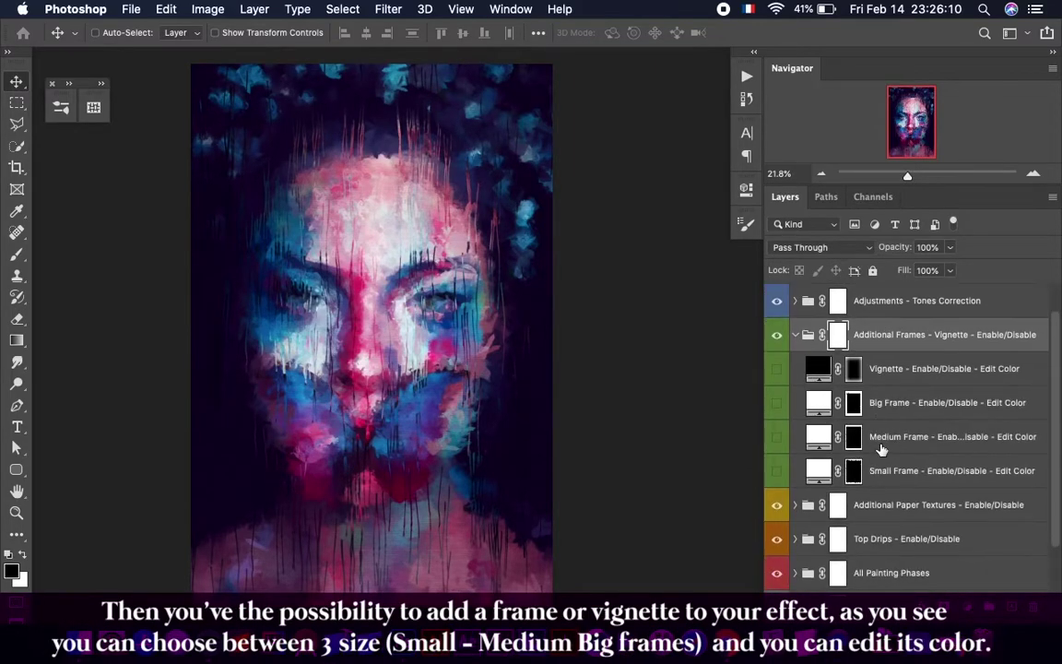
left_click(776, 448)
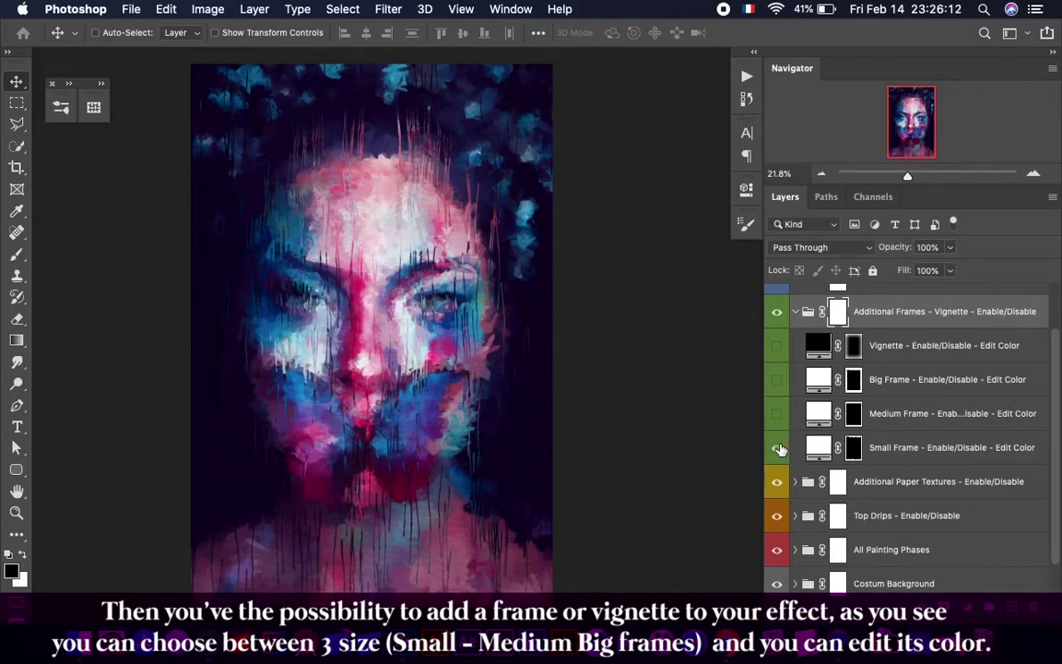
left_click(779, 445)
left_click(776, 415)
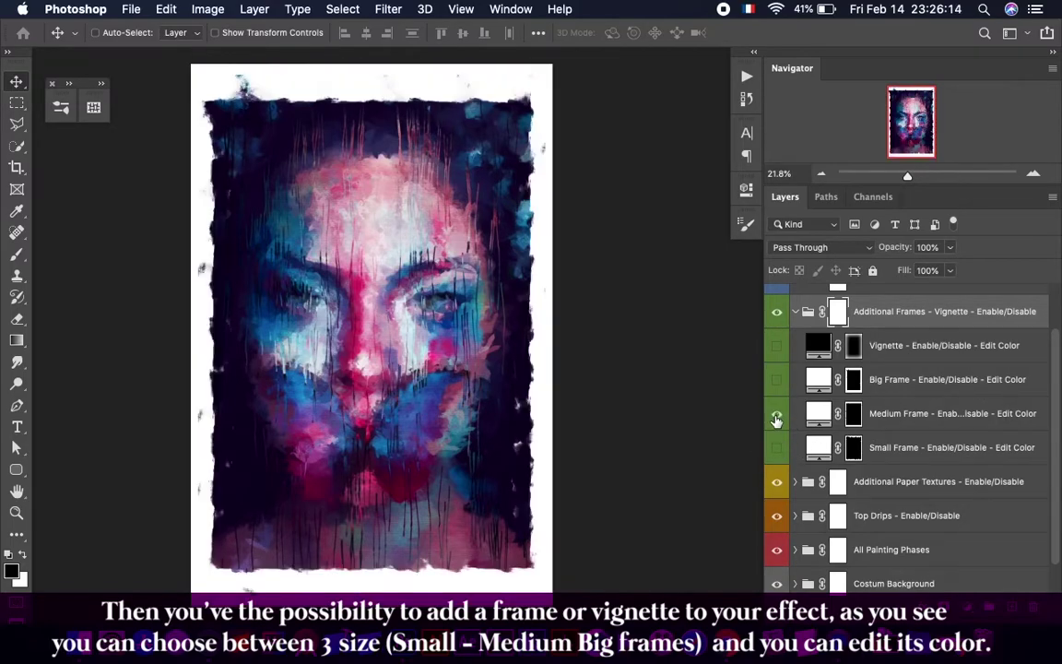
left_click(777, 413)
left_click(778, 379)
left_click(777, 379)
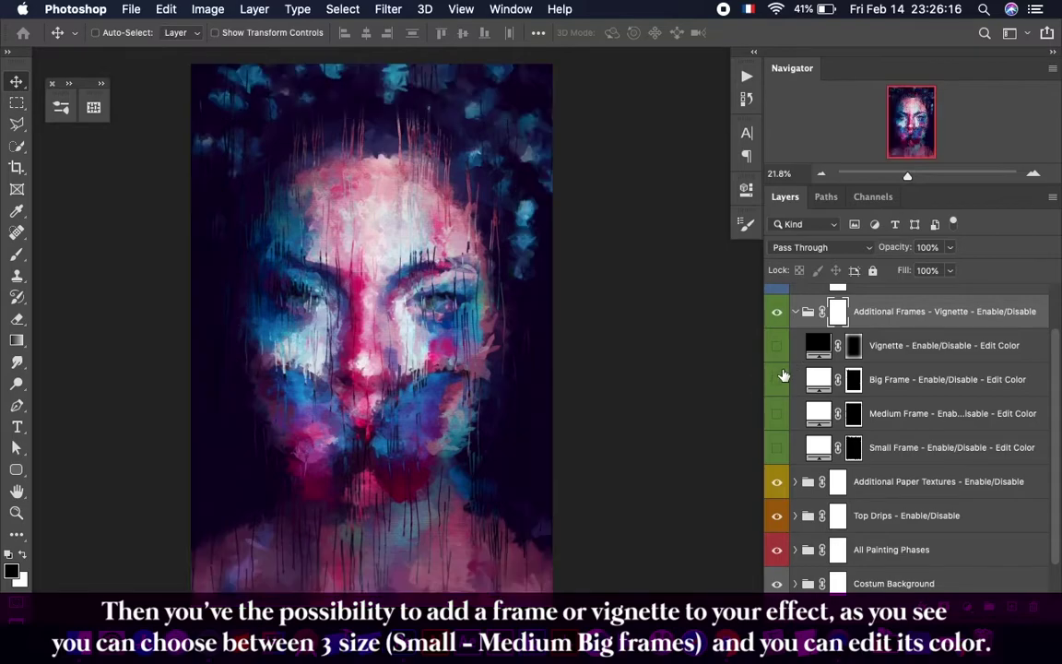
left_click(778, 346)
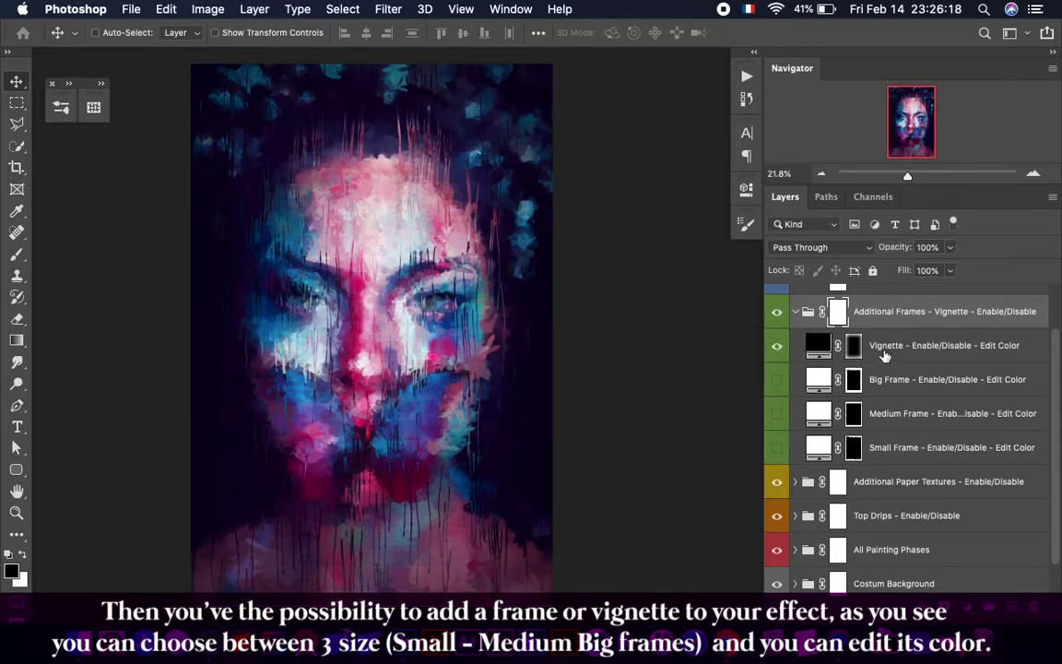
left_click(778, 351)
left_click(778, 350)
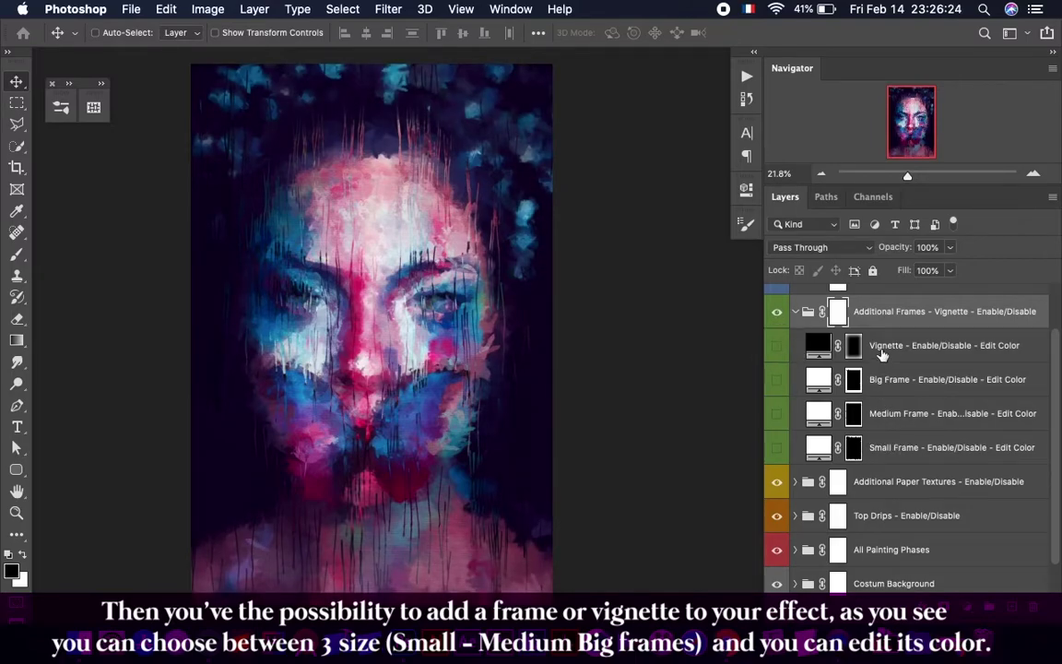
left_click(776, 447)
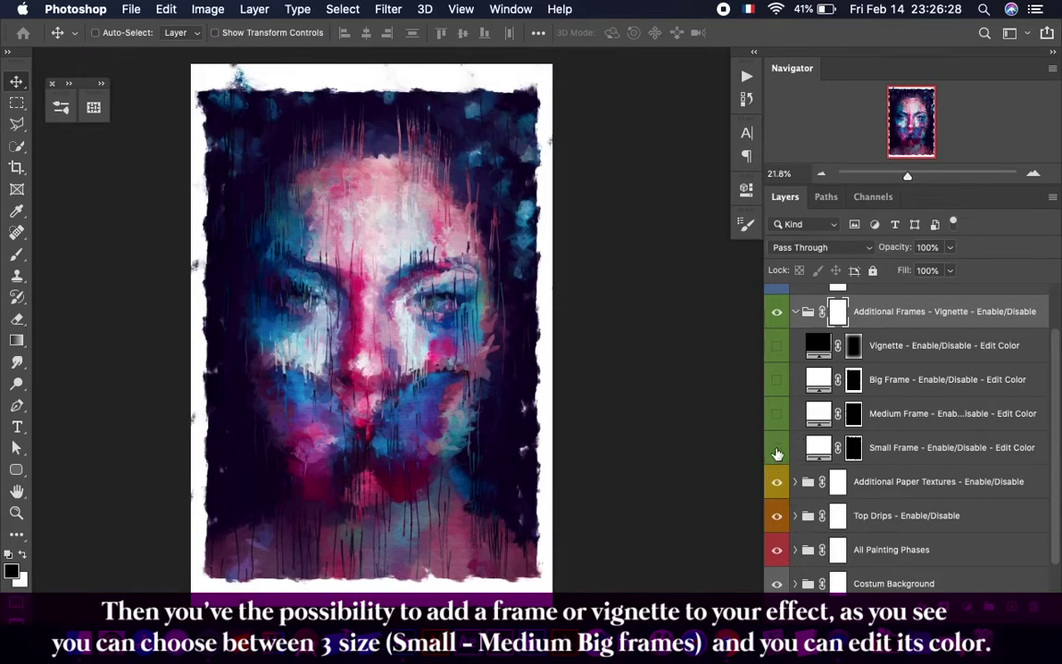
left_click(776, 448)
left_click(796, 312)
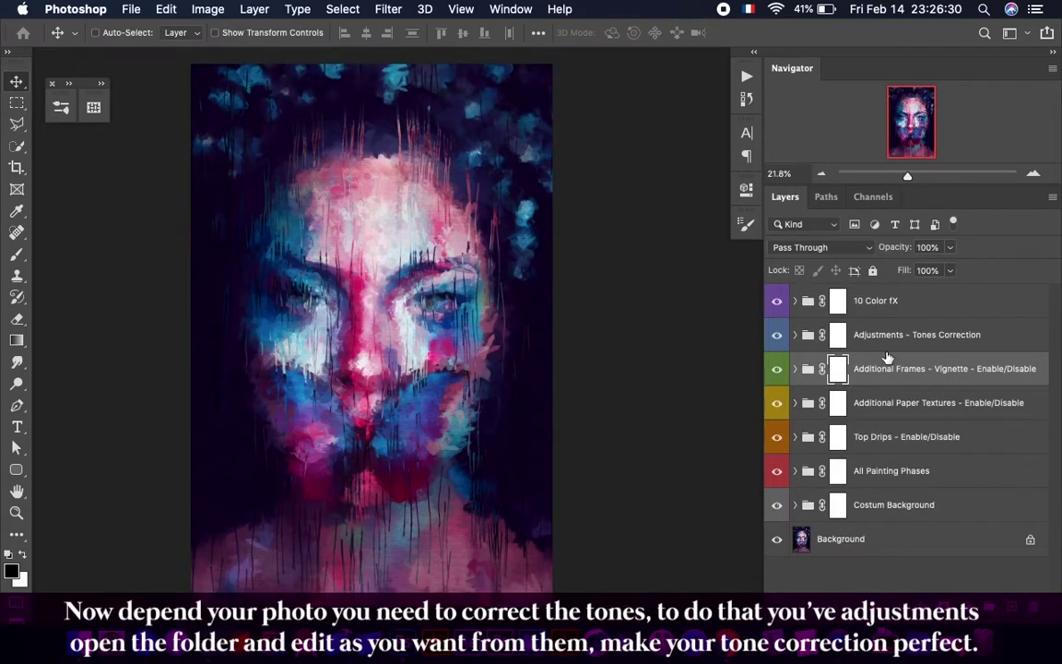
left_click(798, 343)
left_click(796, 336)
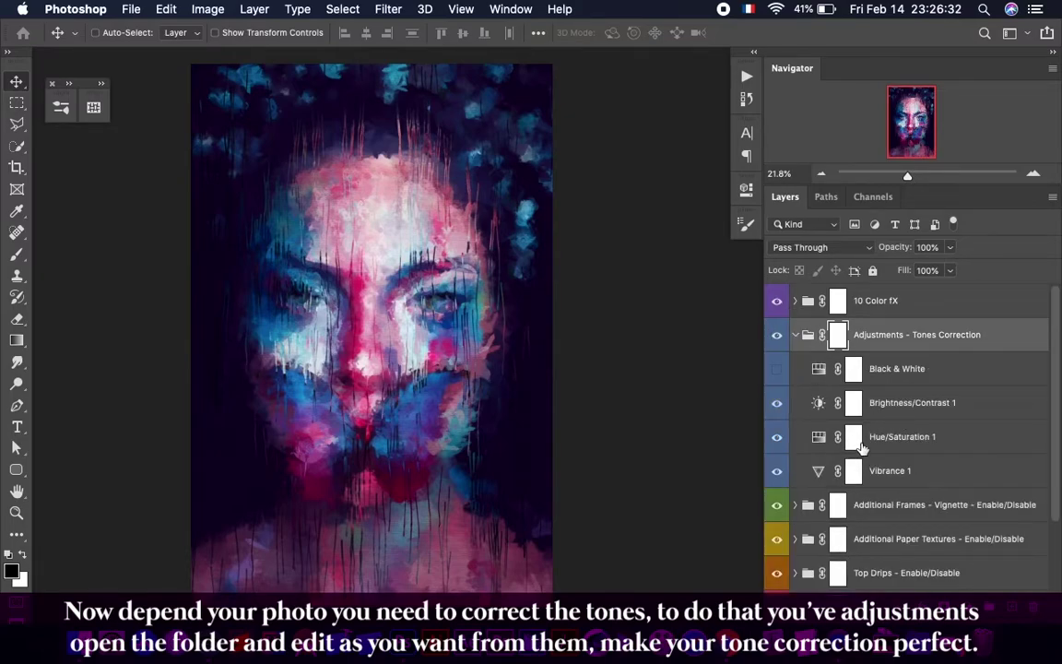
left_click(777, 436)
left_click(776, 402)
left_click(777, 470)
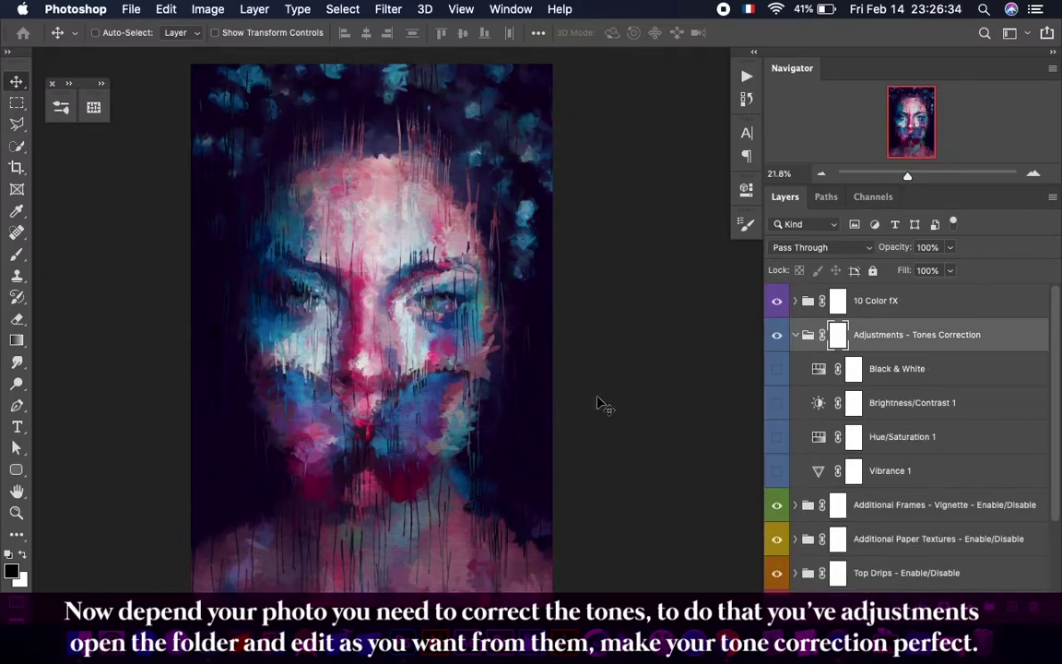
left_click(776, 470)
left_click(776, 436)
left_click(776, 402)
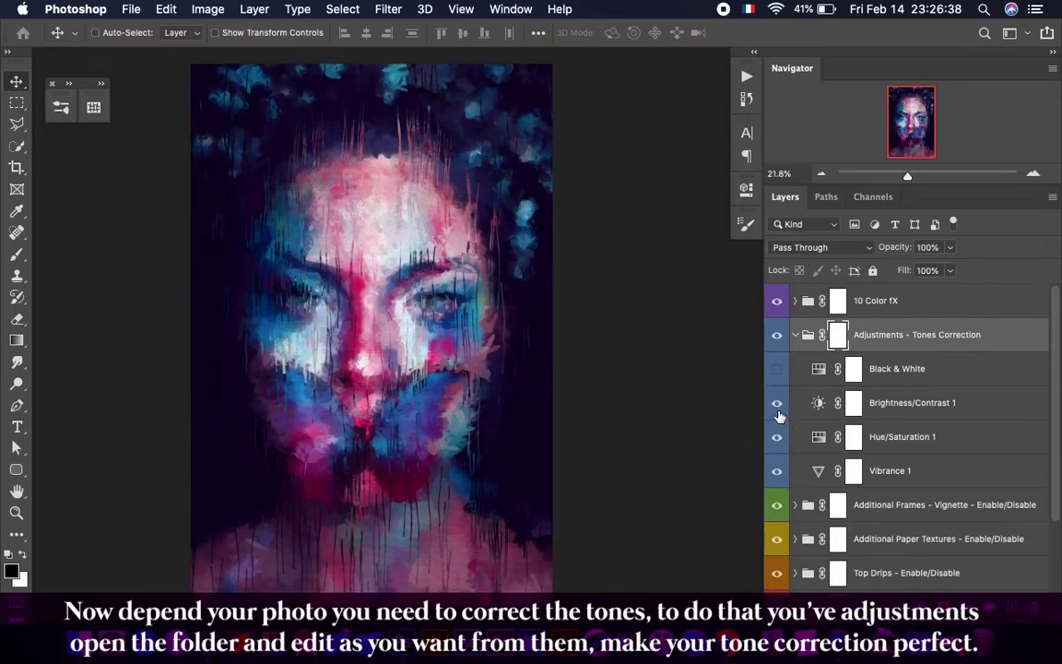
left_click(893, 369)
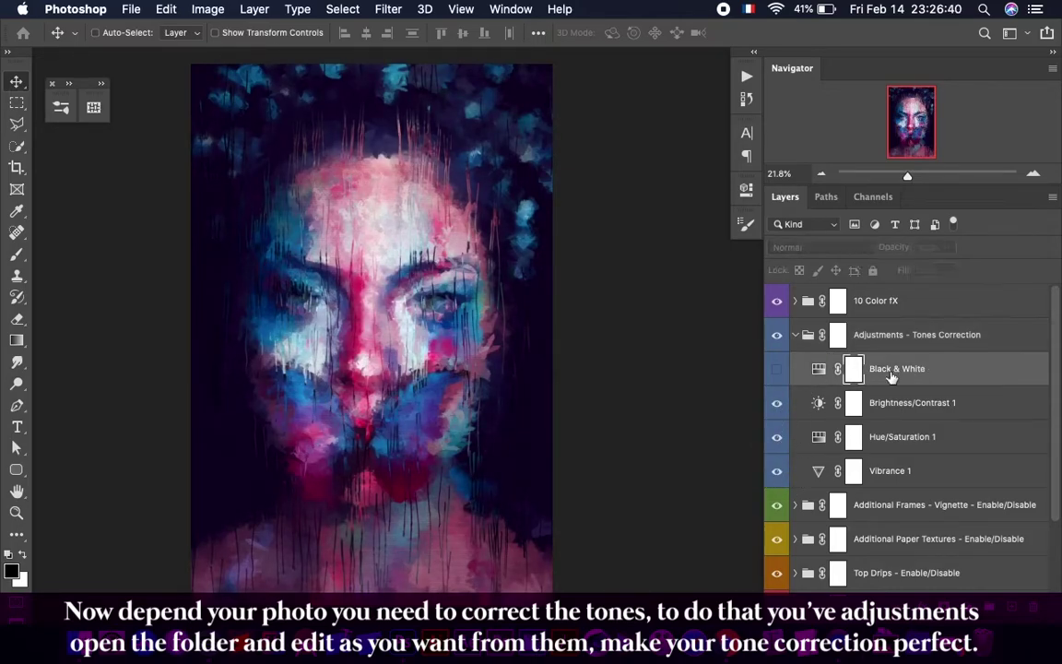
left_click(776, 369)
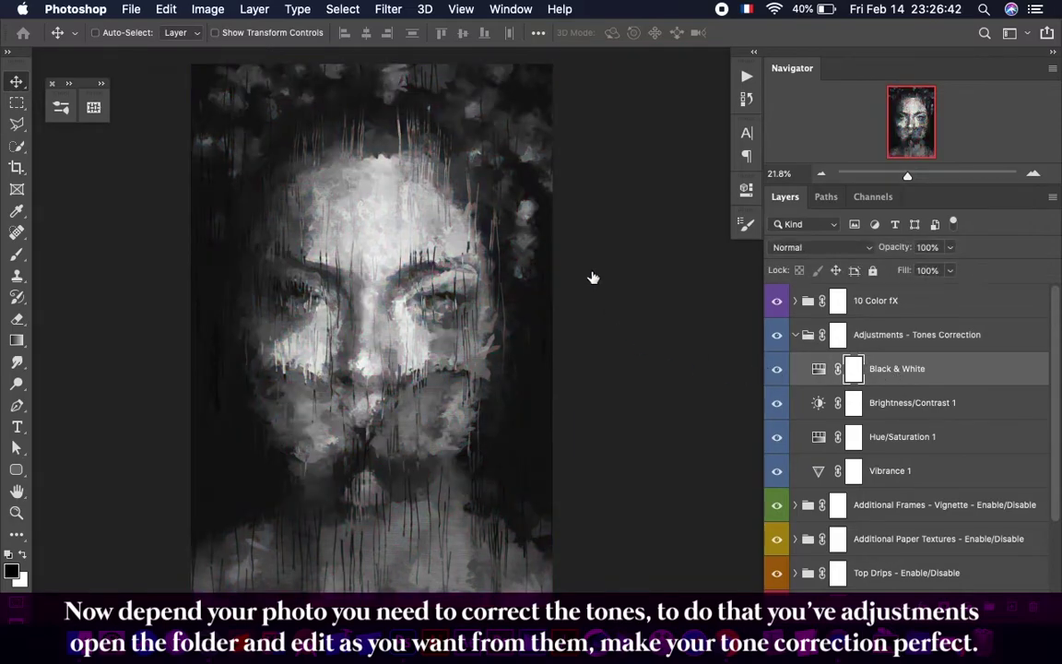
left_click(777, 370)
left_click(797, 337)
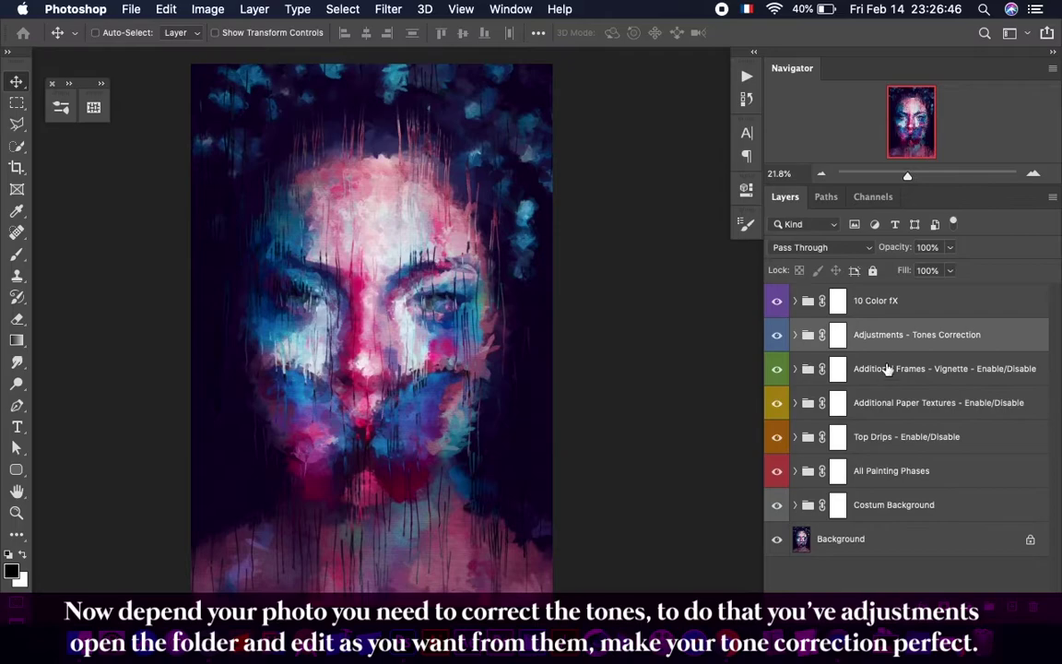
left_click(791, 302)
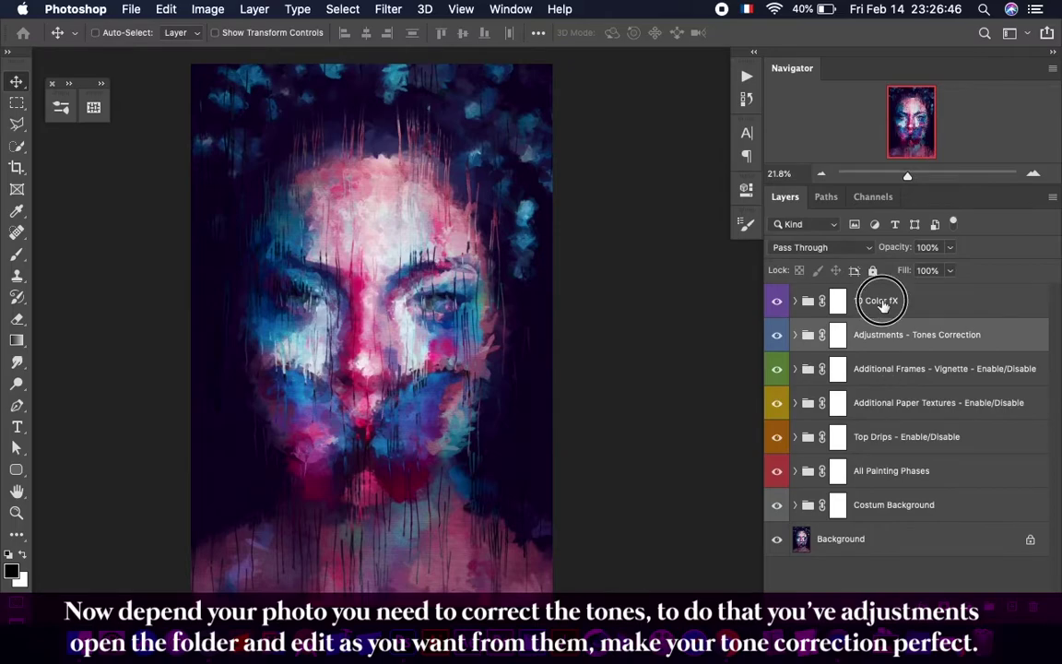
- Expand the 10 Color fX group and preview Color FX 01 through 05 on the portrait
left_click(794, 302)
scroll(866, 415, "down", 5)
scroll(866, 464, "up", 4)
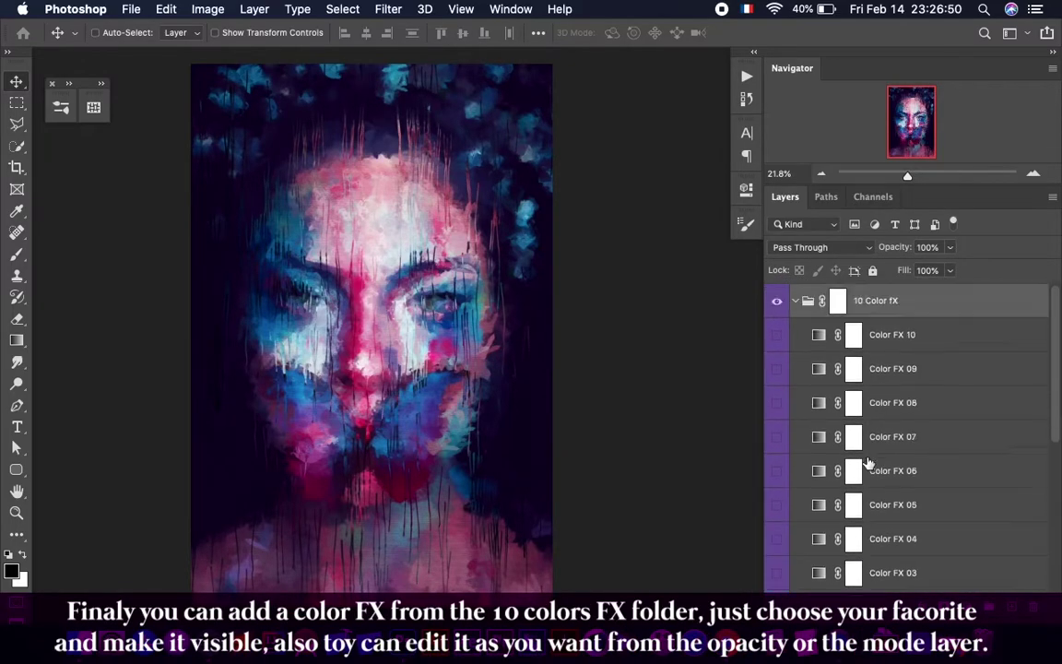
scroll(866, 463, "down", 2)
left_click(890, 550)
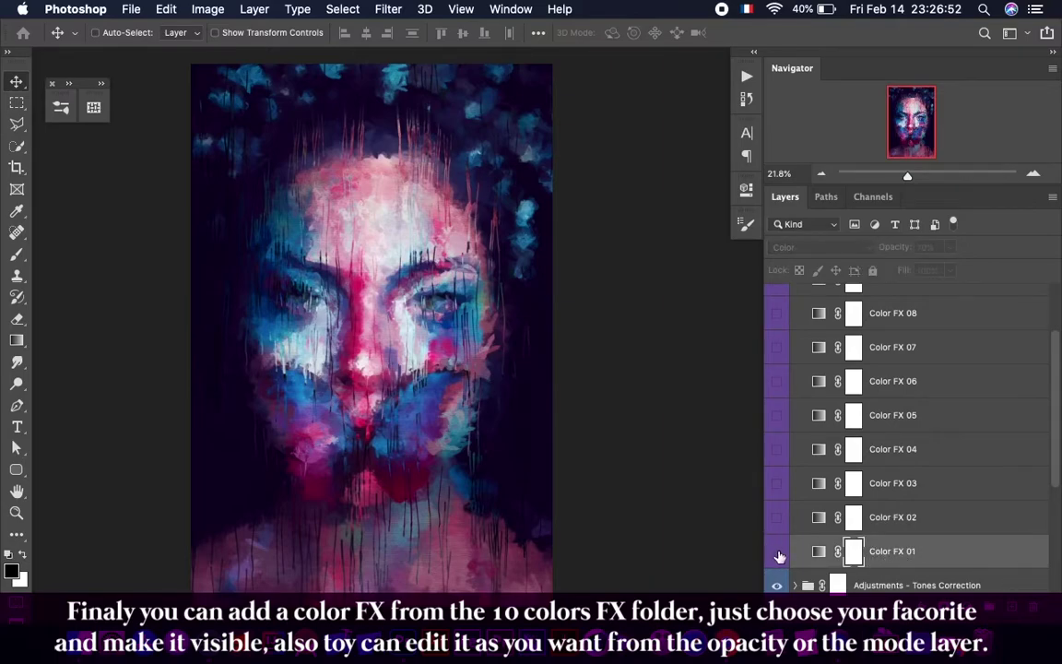
left_click(778, 552)
left_click(777, 551)
left_click(778, 517)
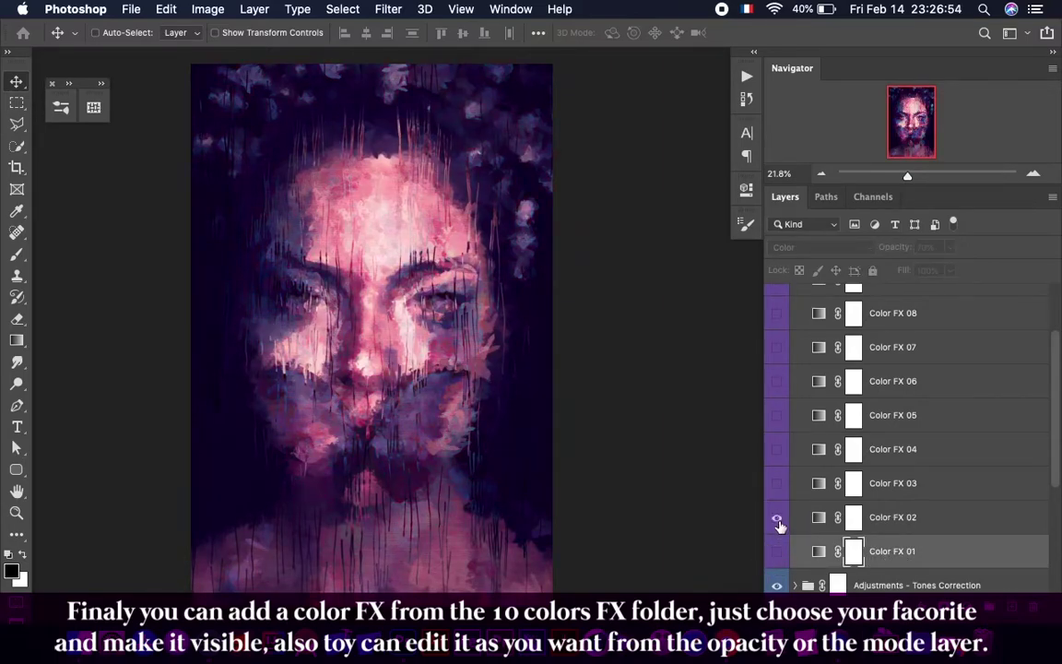
left_click(777, 516)
left_click(777, 481)
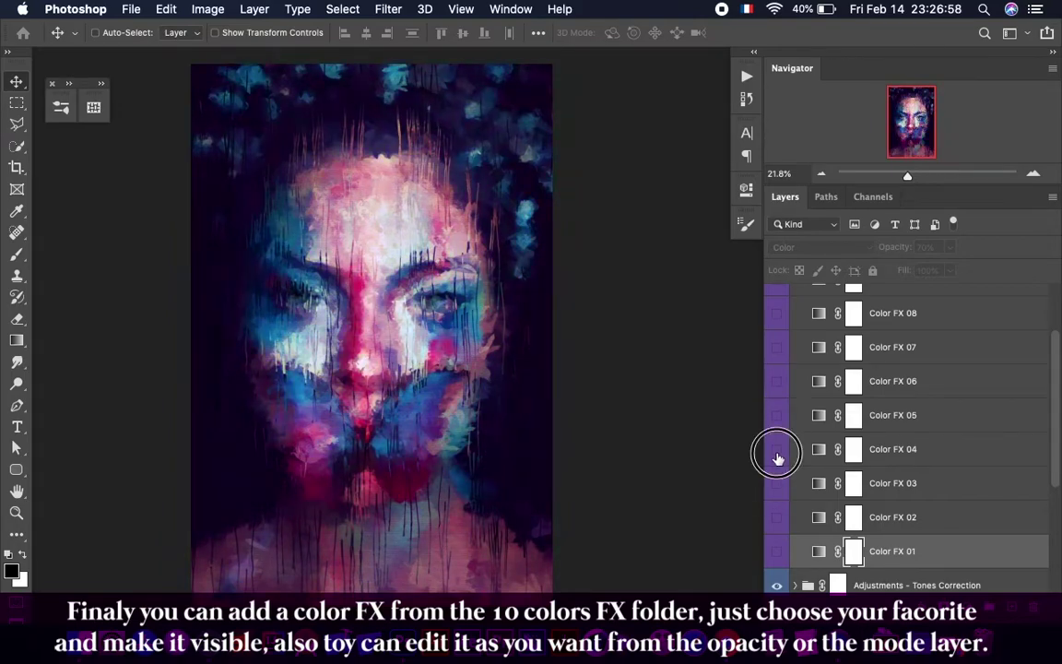
left_click(779, 449)
left_click(779, 449)
left_click(778, 415)
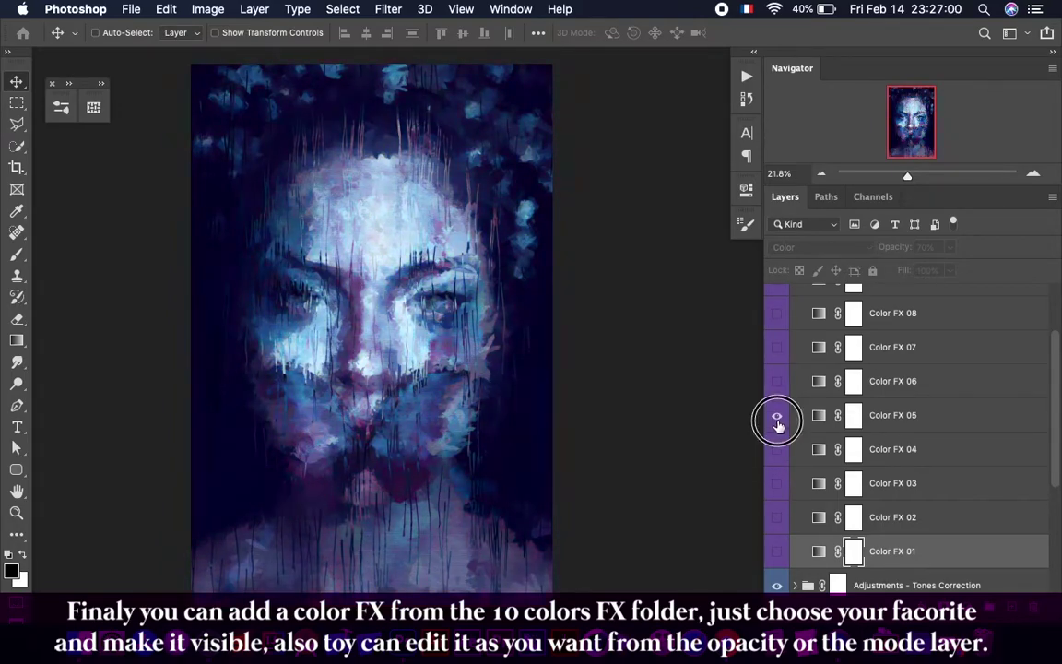
- Preview Color FX 06 through 09, then select the Color FX 10 layer
left_click(778, 381)
left_click(777, 381)
left_click(777, 379)
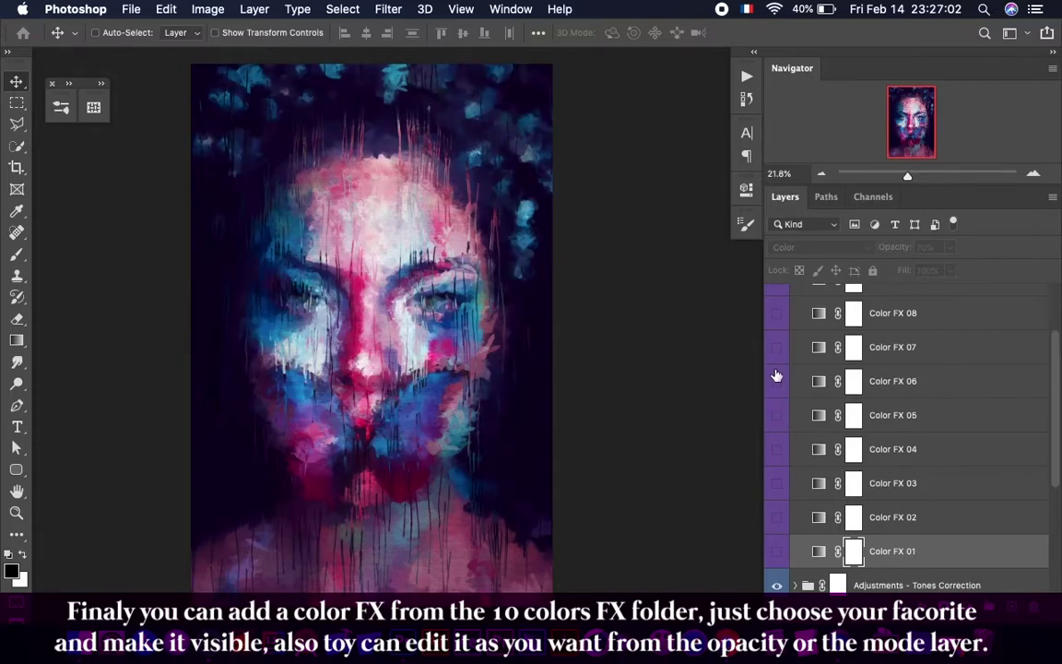
left_click(777, 364)
left_click(779, 368)
scroll(779, 369, "up", 3)
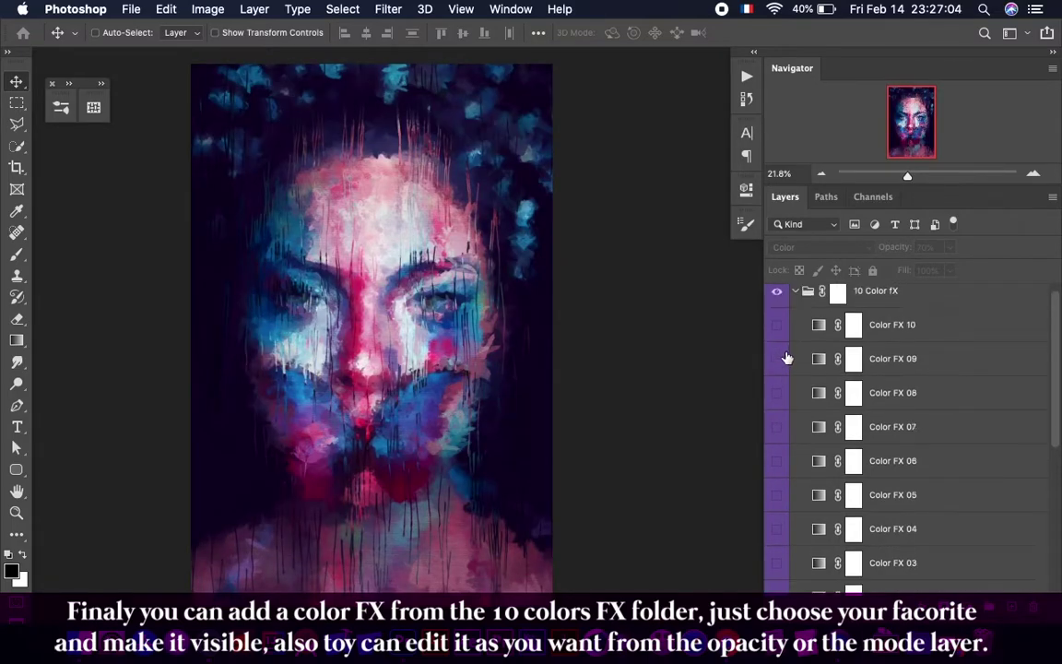
left_click(778, 361)
left_click(778, 365)
left_click(776, 374)
left_click(774, 381)
left_click(777, 394)
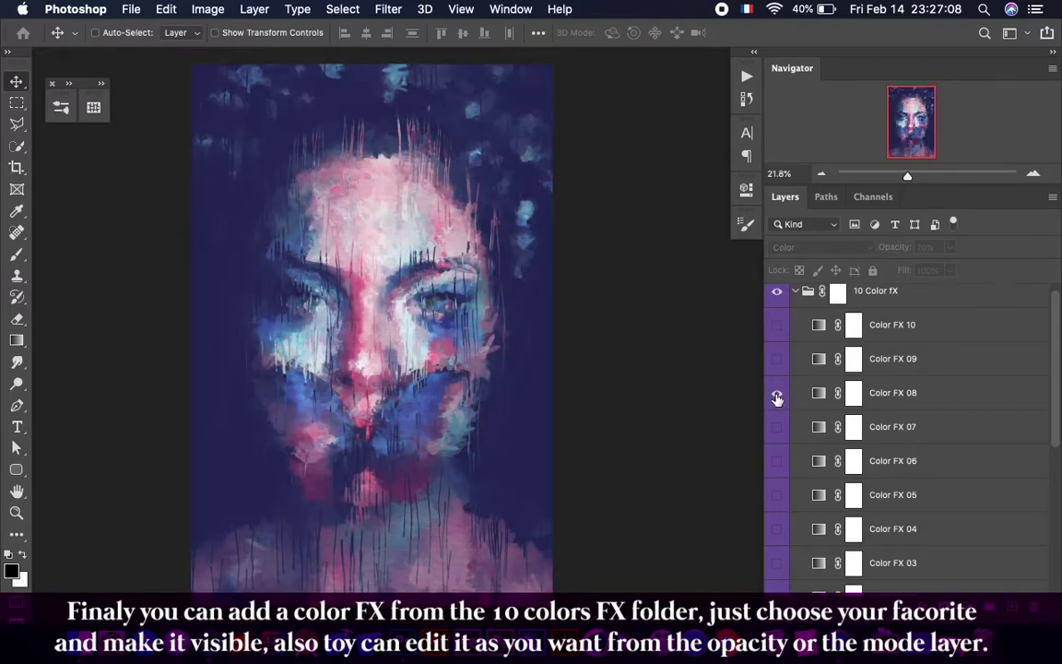
left_click(778, 394)
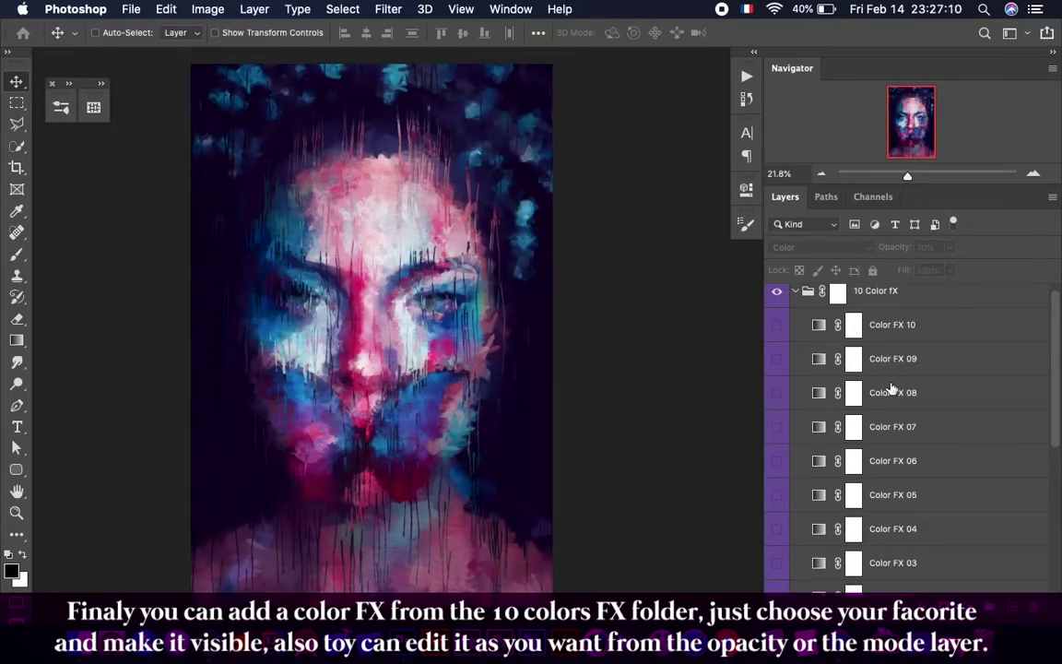
left_click(911, 327)
- Turn on Color FX 10 and set its blend mode to Saturation
left_click(775, 325)
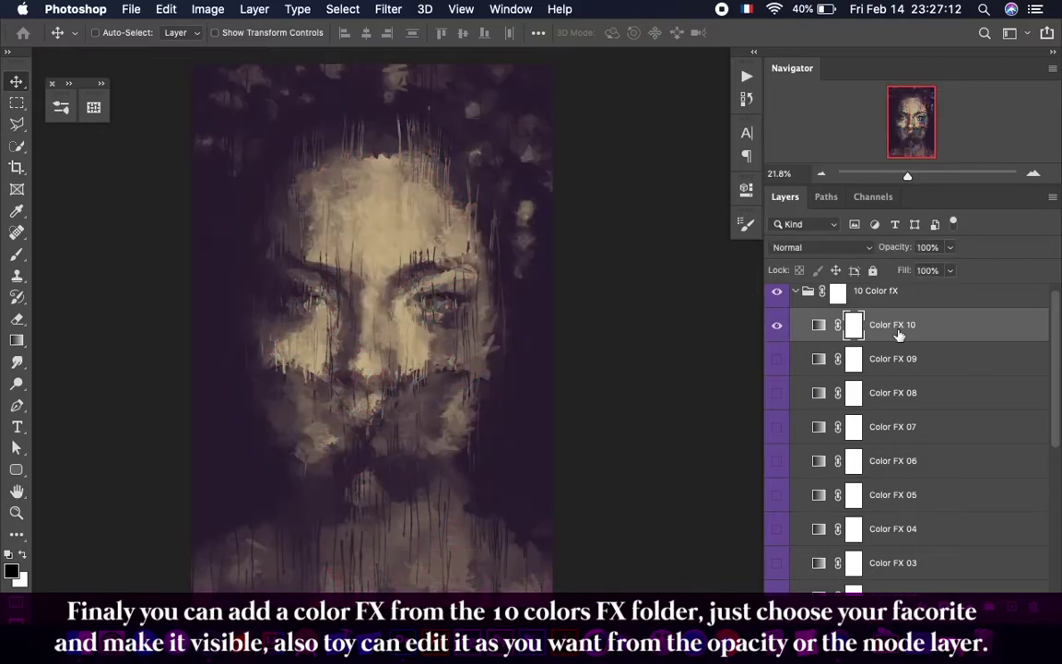
left_click(869, 248)
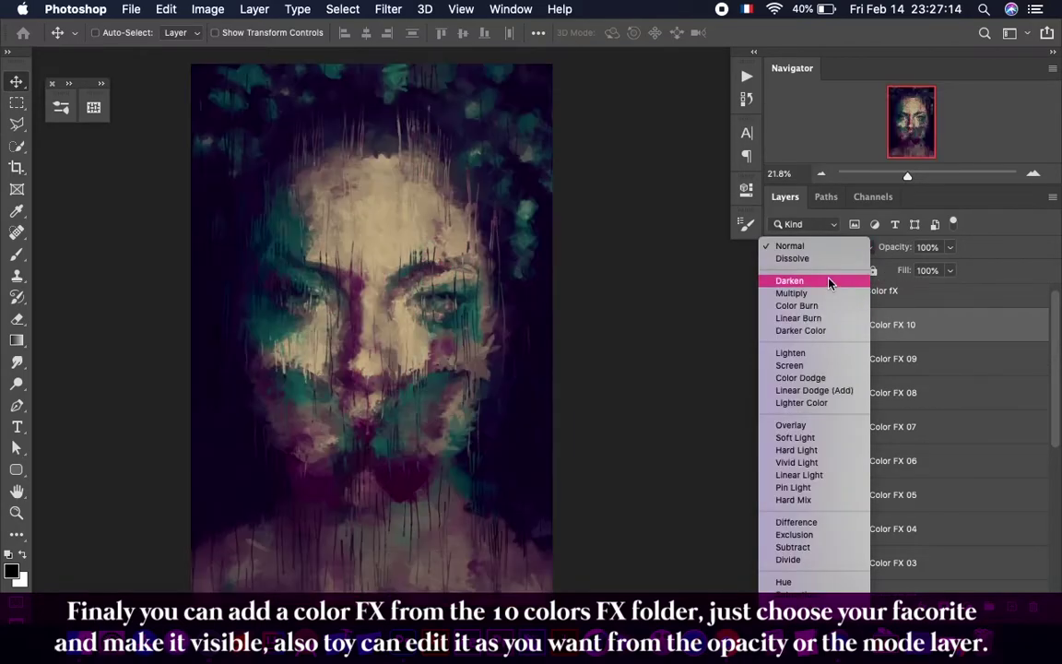
key("Down")
key("Down")
key("Down")
key("Down")
key("Down")
key("Down")
key("Down")
key("Down")
key("Down")
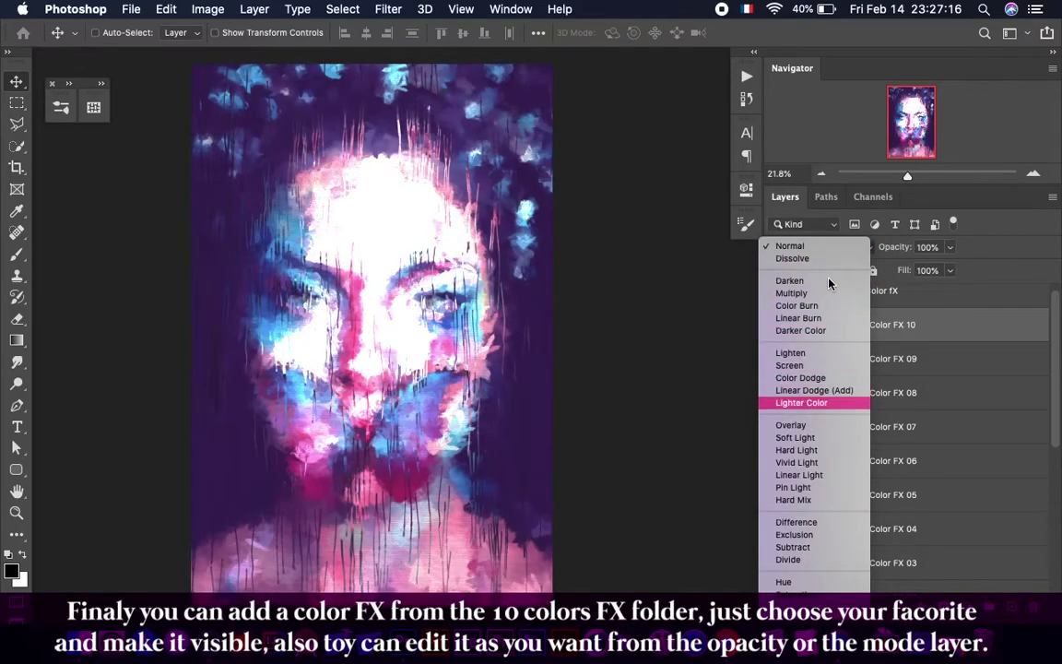
key("Down")
key("Down")
key("Down")
key("Down")
key("Down")
key("Down")
key("Down")
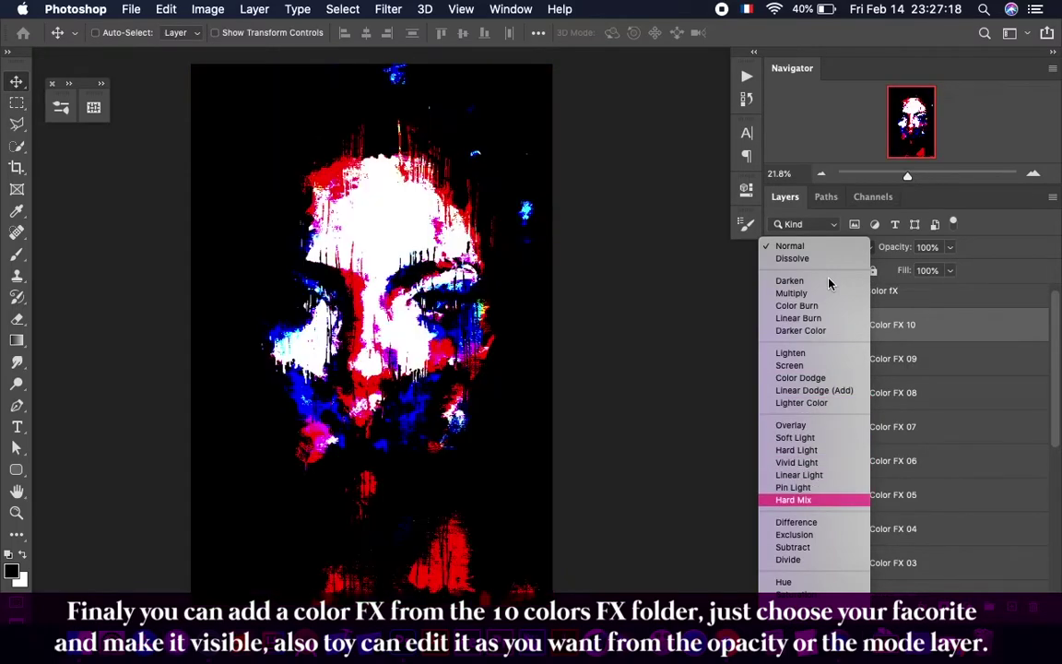
key("Down")
key("Down")
key("Down")
key("Down")
key("Down")
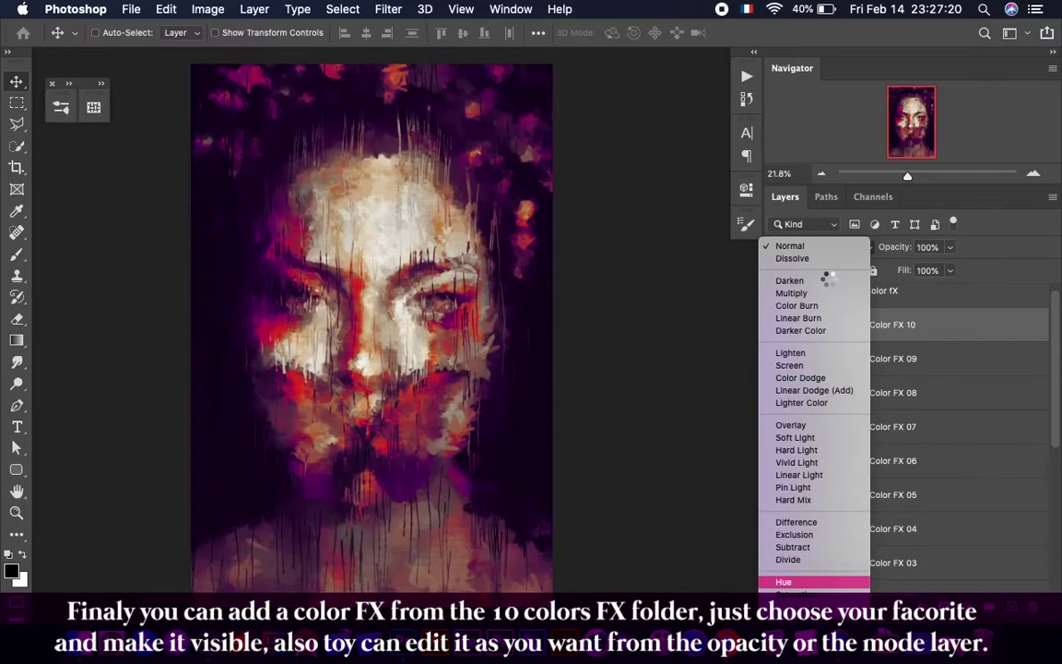
key("Down")
key("Up")
key("Down")
key("Return")
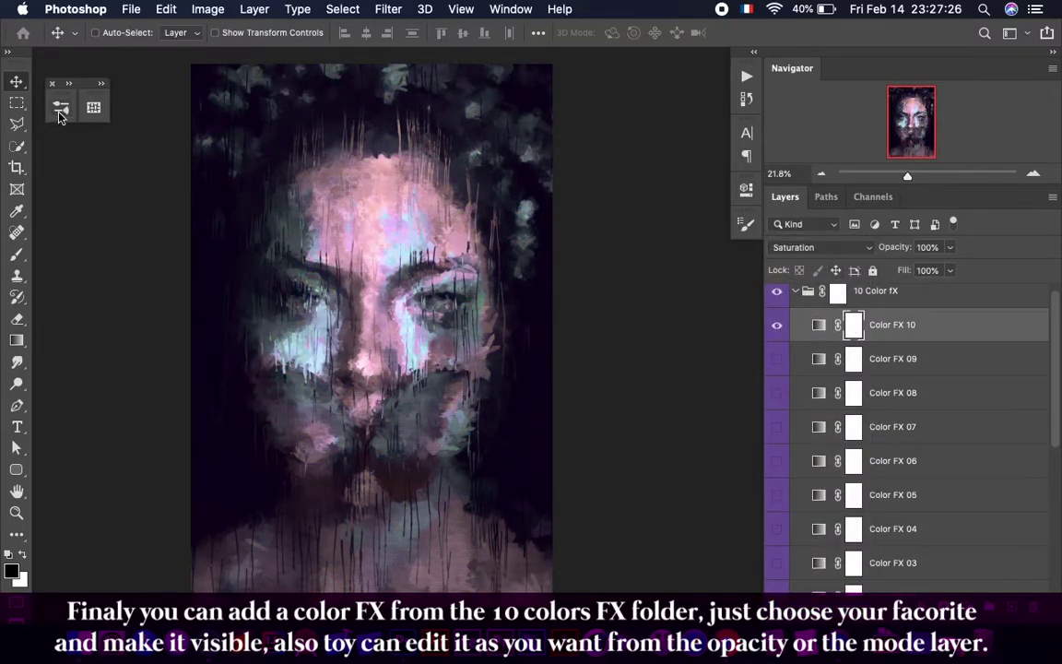
- Paint over the face on the Color FX 10 mask with a 508 px black brush
key("b")
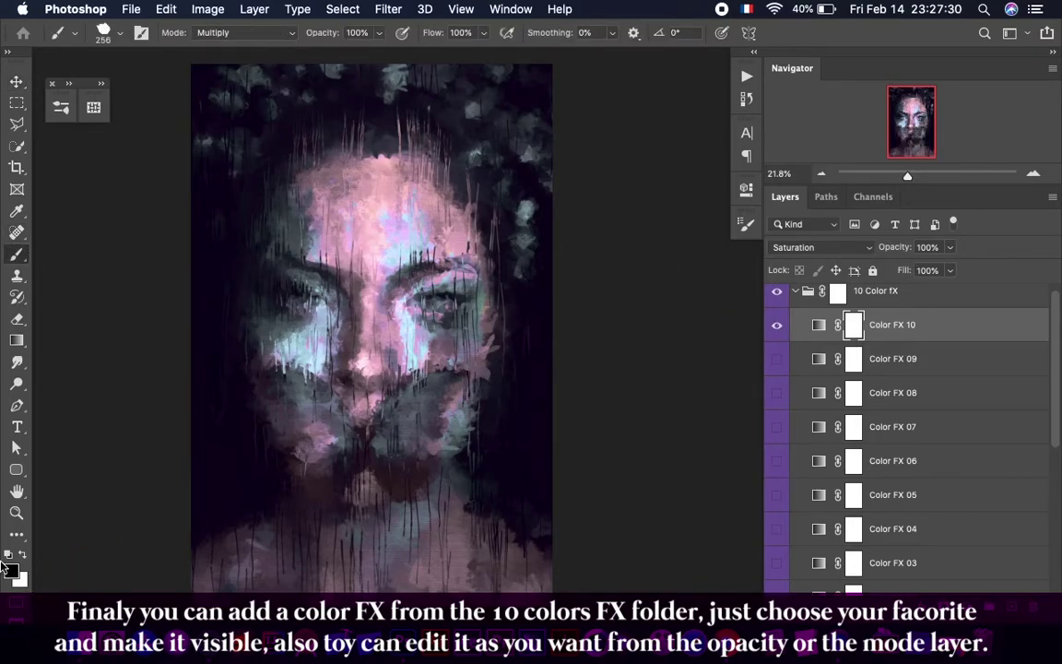
left_click(11, 570)
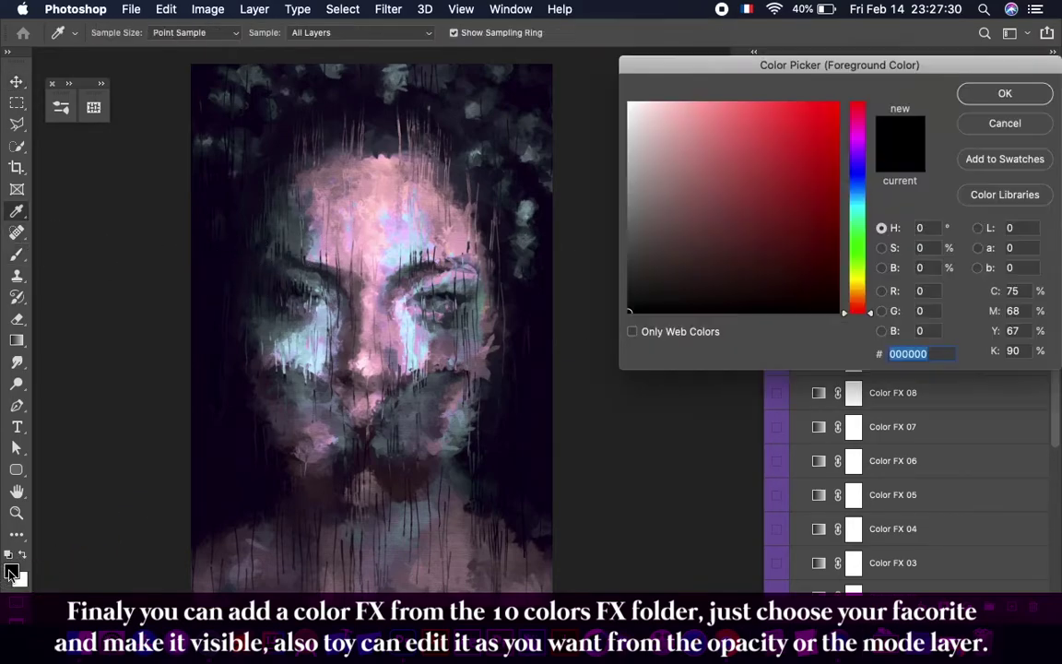
left_click(998, 98)
right_click(408, 237)
left_click_drag(575, 274, 583, 274)
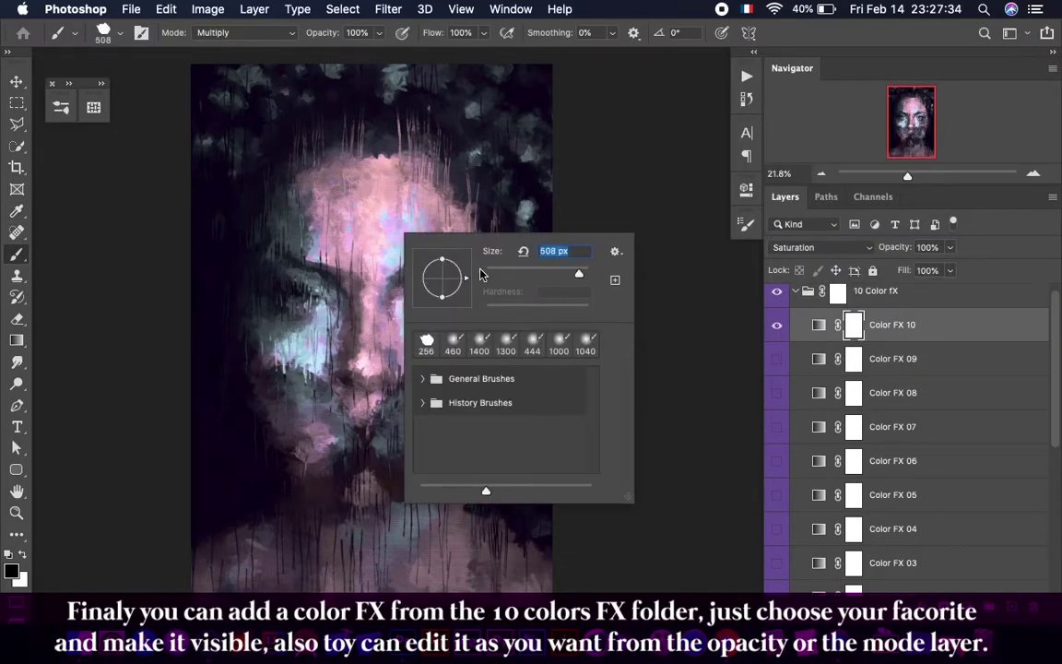
key("Return")
mouse_move(433, 254)
left_mouse_down()
mouse_move(261, 237)
mouse_move(379, 208)
mouse_move(356, 178)
mouse_move(328, 171)
mouse_move(403, 190)
mouse_move(451, 344)
mouse_move(439, 391)
mouse_move(351, 358)
mouse_move(423, 343)
mouse_move(422, 445)
mouse_move(320, 467)
mouse_move(282, 351)
mouse_move(344, 273)
left_mouse_up()
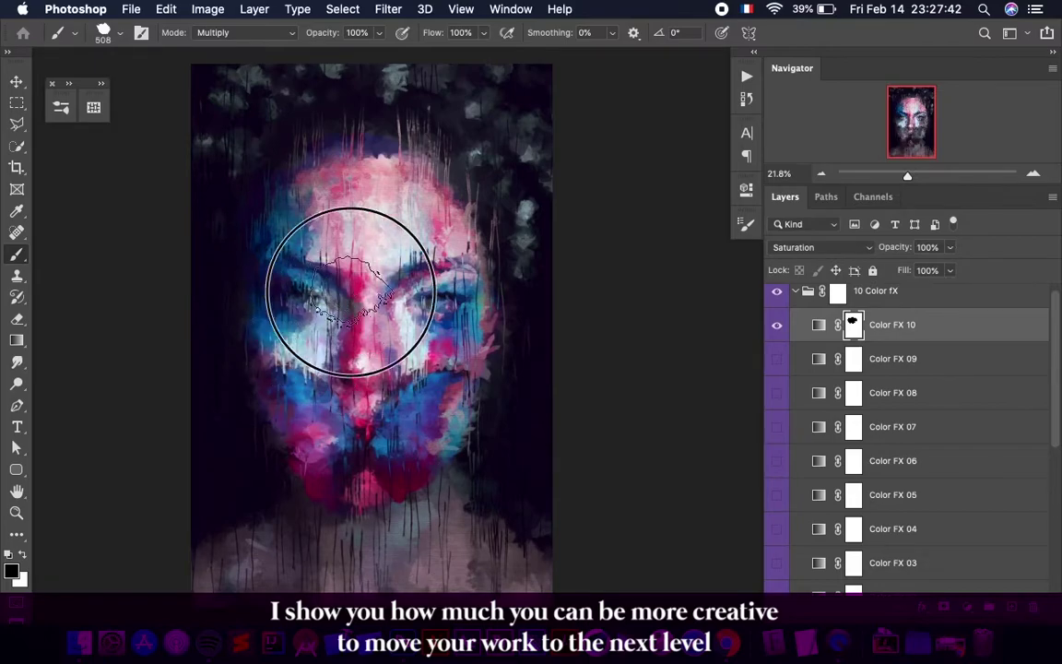
key("v")
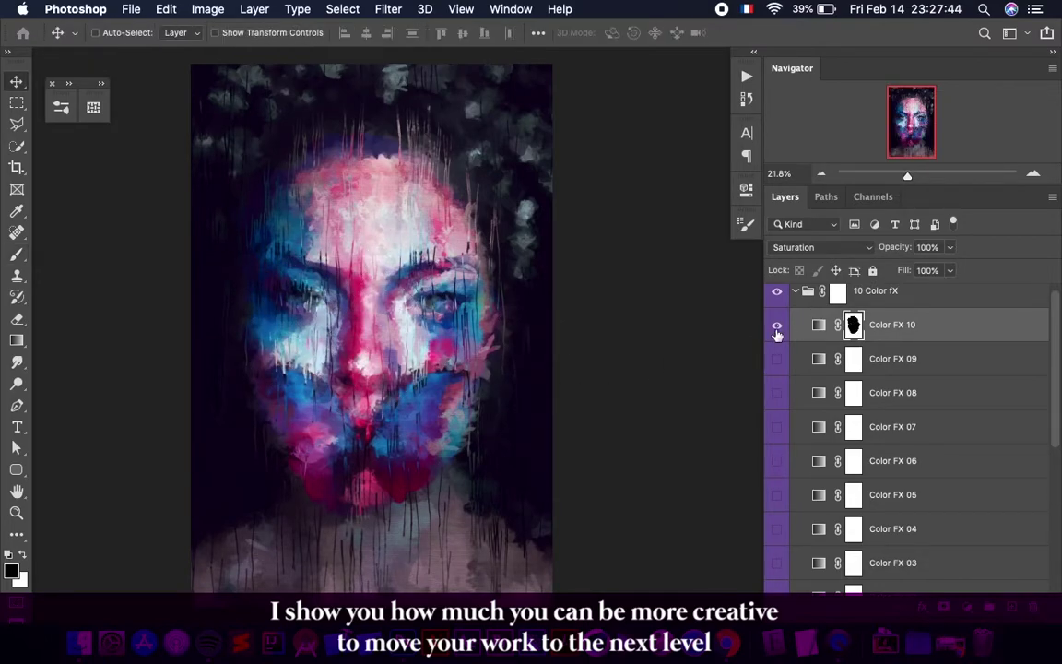
left_click(780, 325)
- View the painting full screen, zoom in and refit, and fold the 10 Color fX group closed
key("f")
key("f")
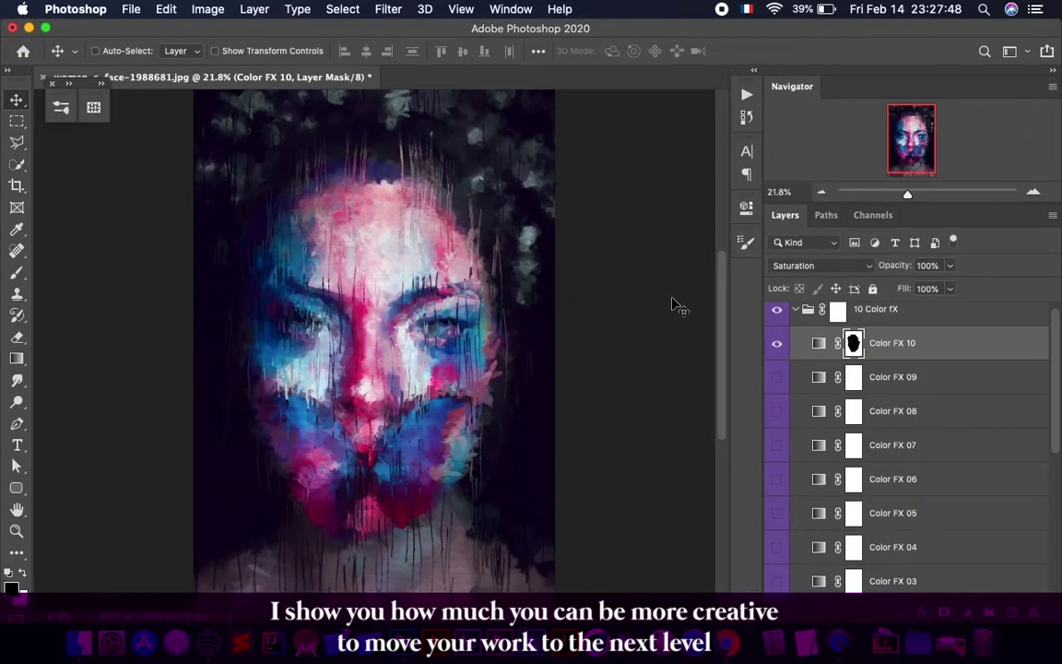
key("f")
key("f")
key("ctrl+plus")
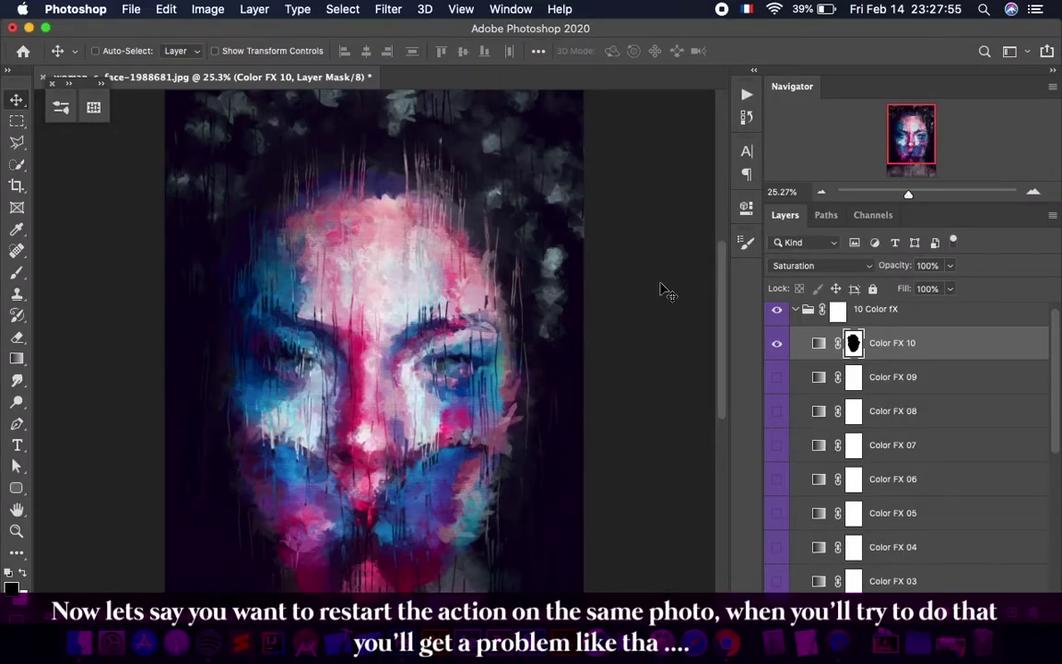
key("ctrl+0")
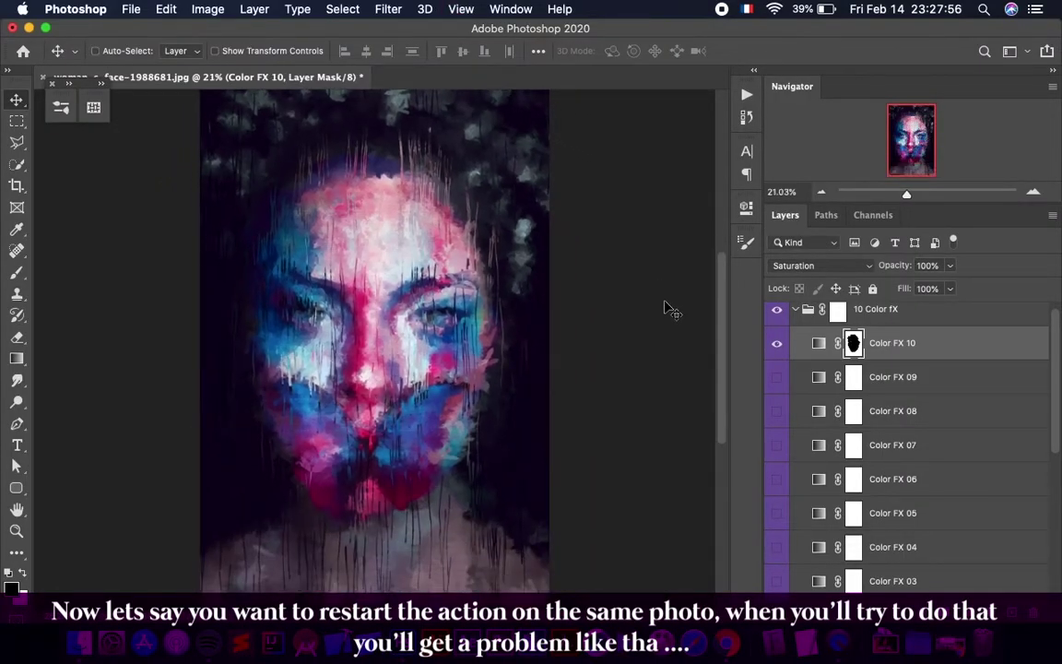
left_click(776, 342)
left_click(794, 310)
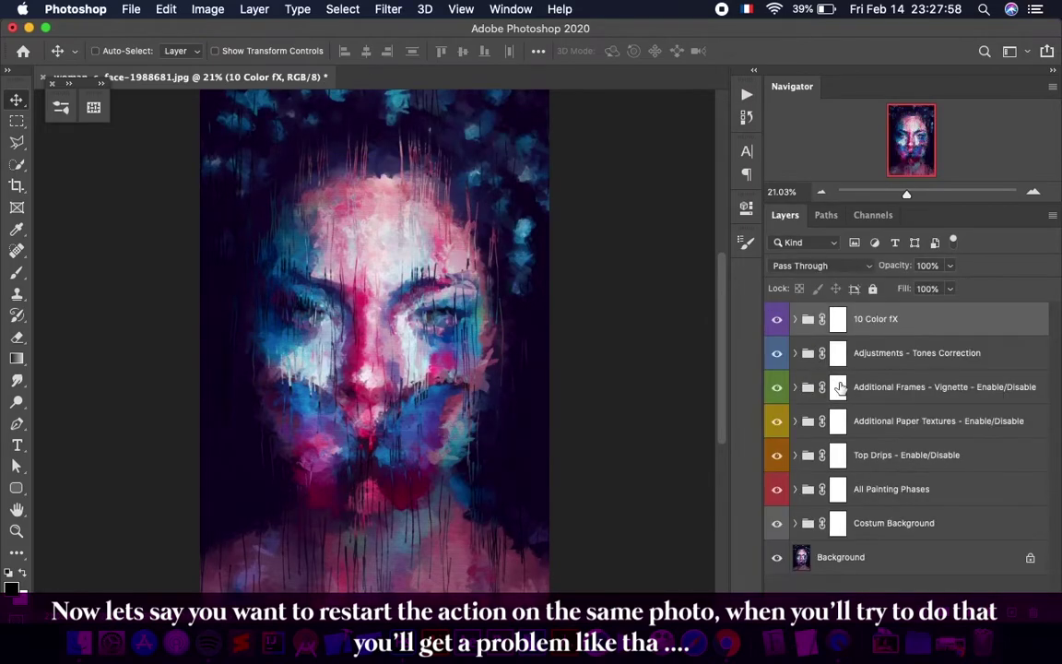
key("ctrl")
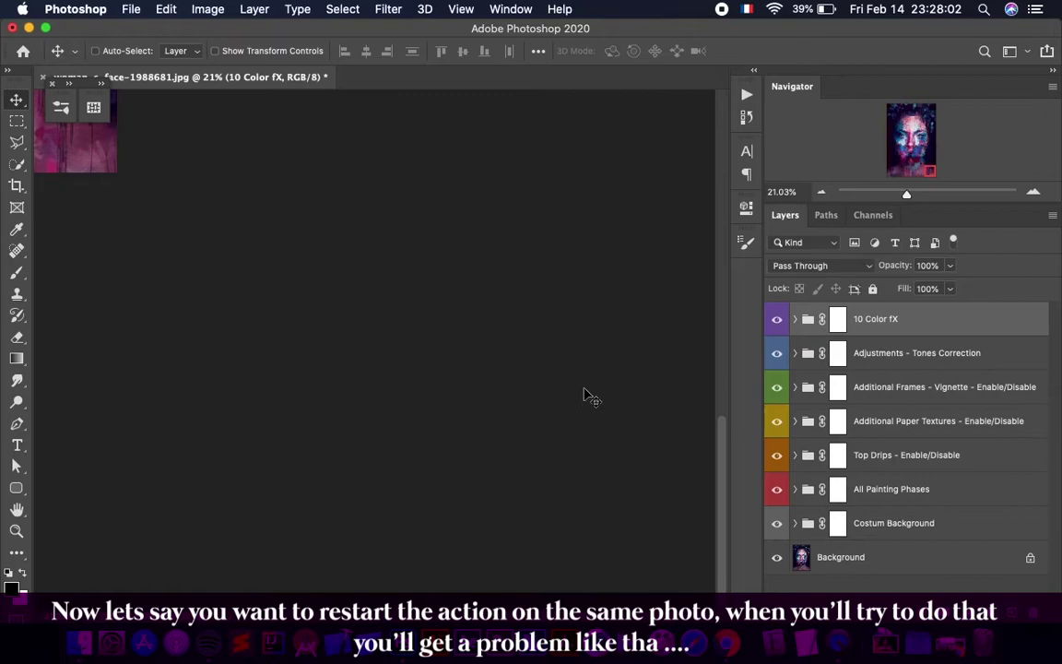
key("f")
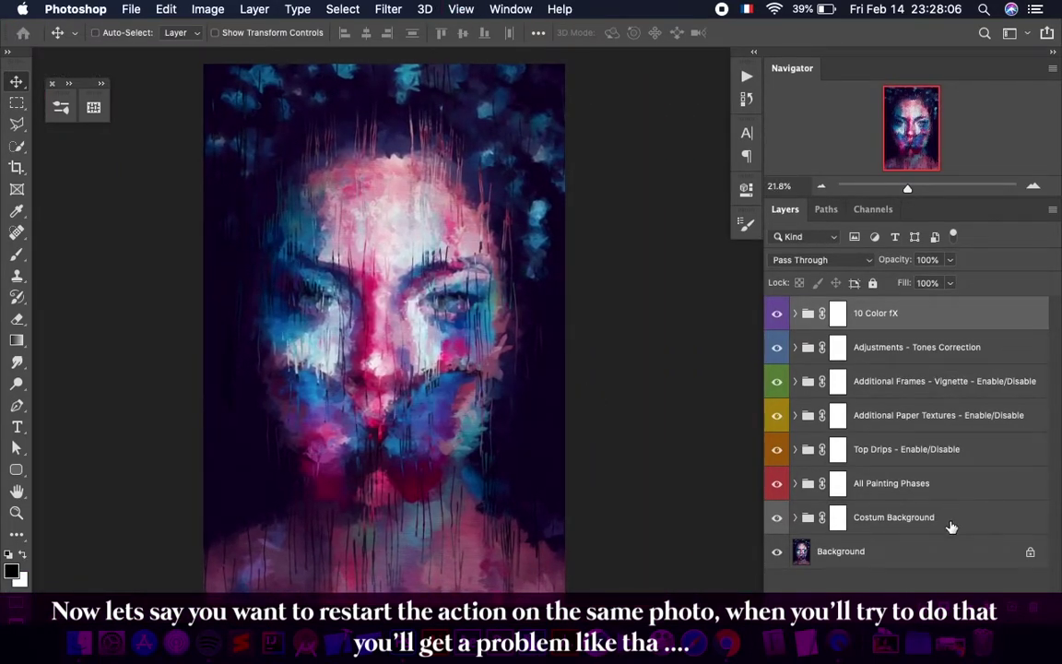
- Delete all the painting layer groups and run Play History, cancelling its New Snapshot prompt
left_click(954, 530, "shift")
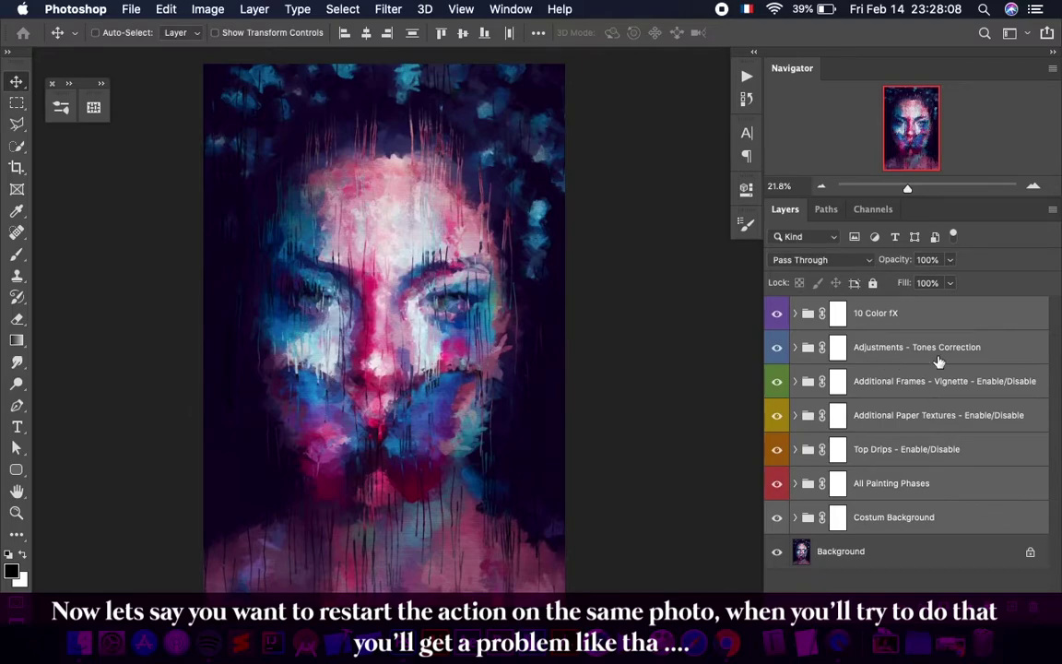
left_click_drag(916, 374, 1032, 591)
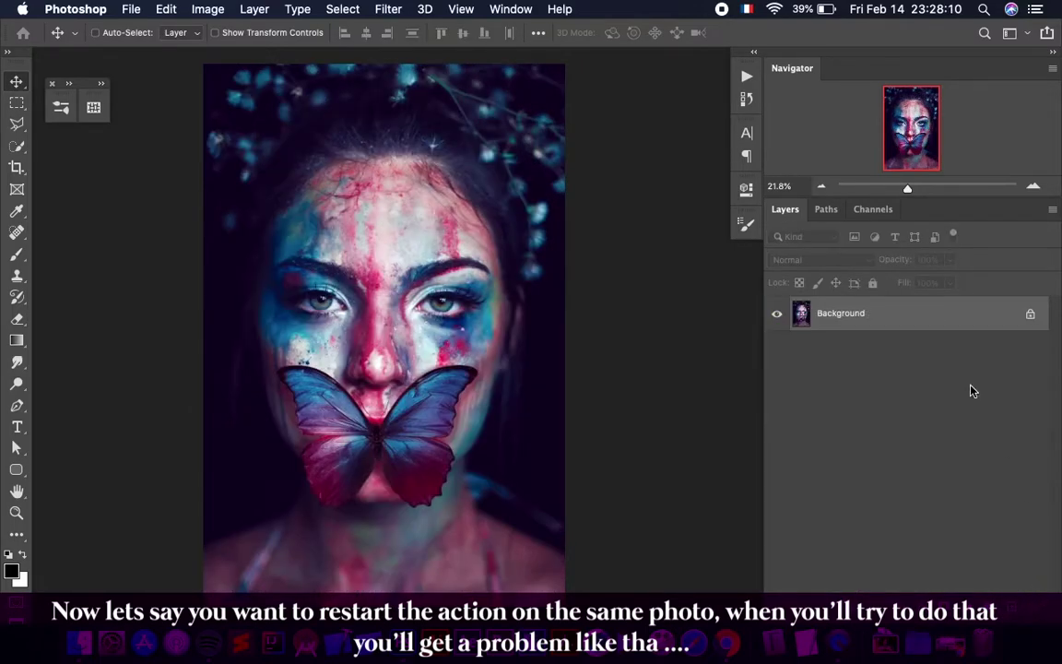
left_click(747, 75)
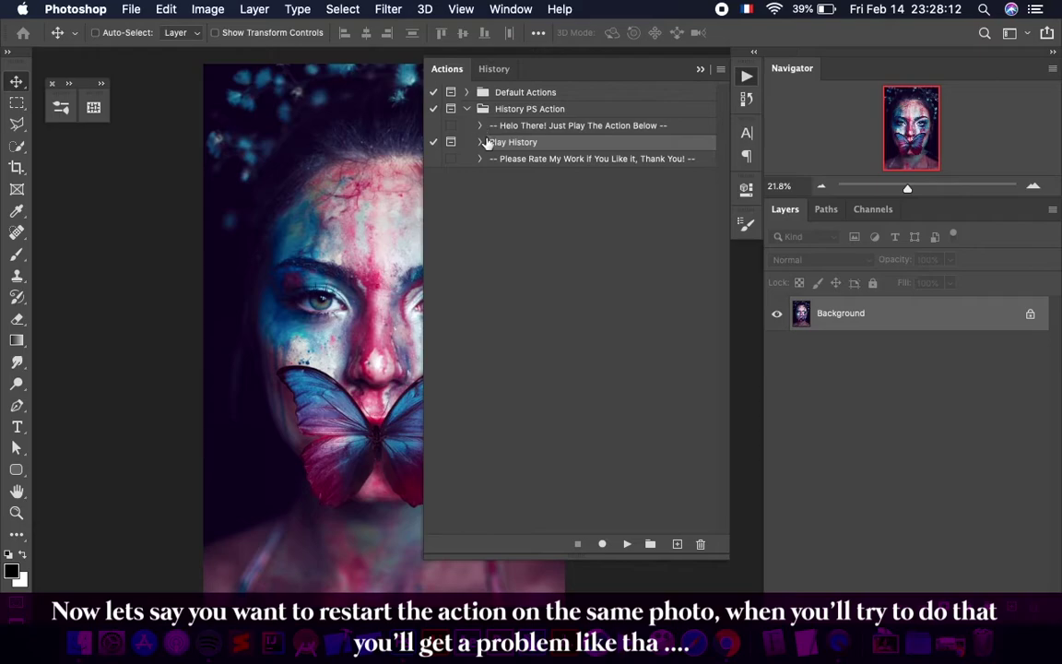
left_click(627, 544)
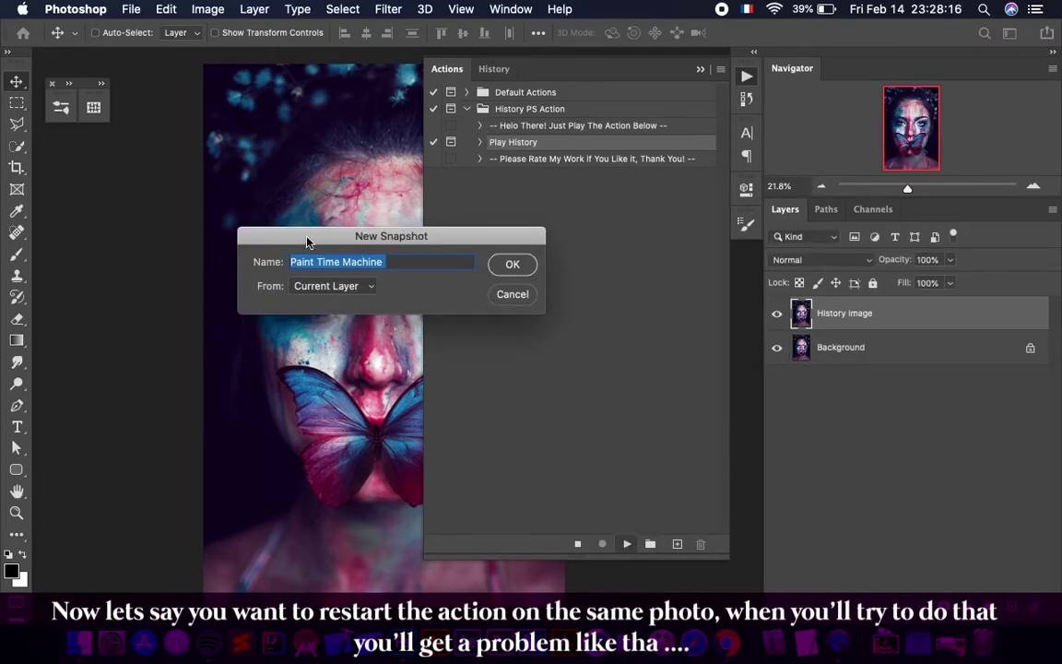
left_click(518, 300)
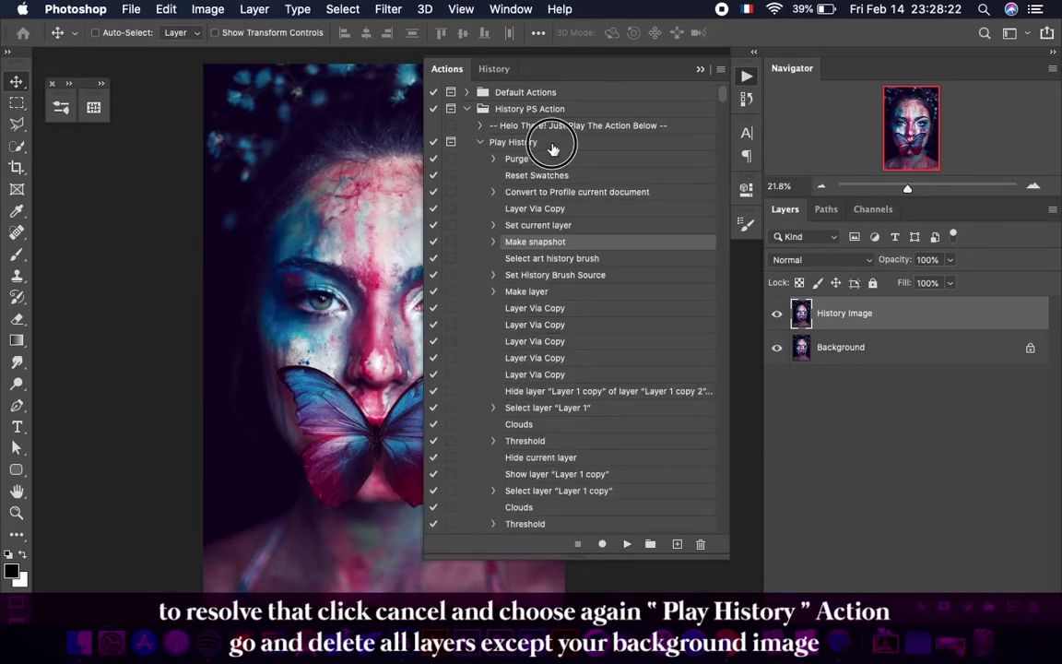
- Collapse the Play History action's step list and delete the History Image layer
left_click(498, 142)
left_click(479, 142)
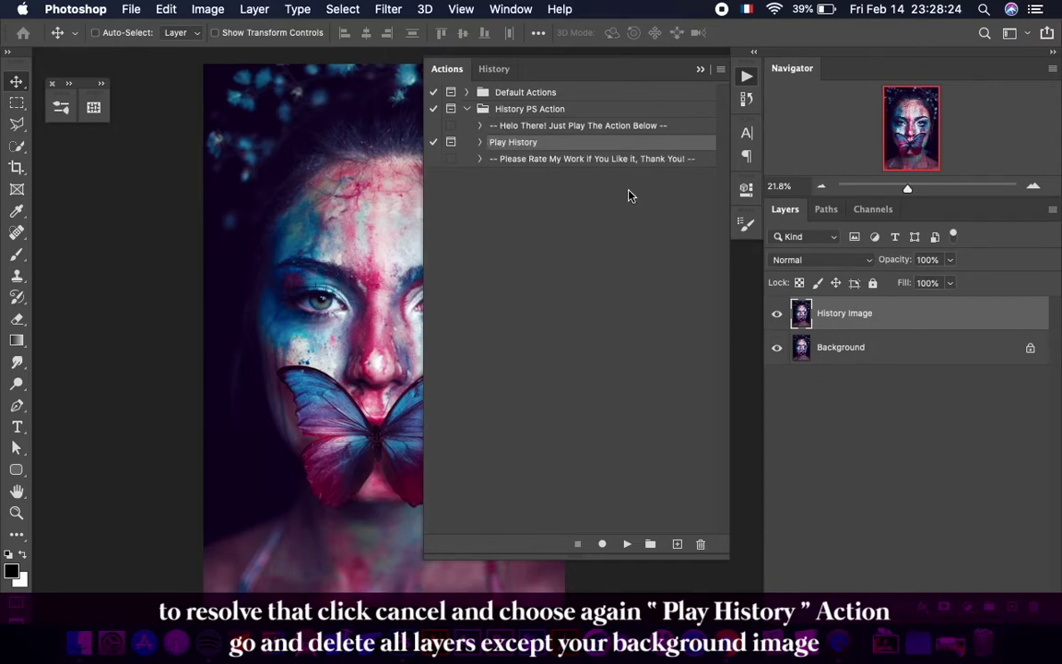
left_click_drag(885, 329, 1039, 593)
- Delete the Paint Time Machine snapshot from the History panel, then close the panel
left_click(516, 11)
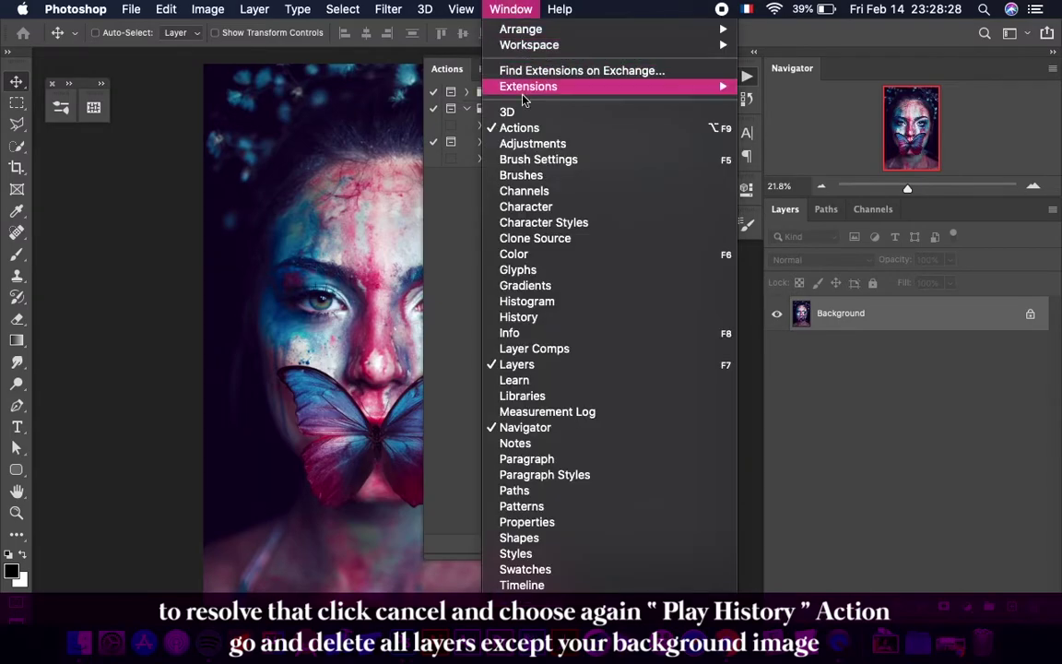
scroll(547, 301, "down", 1)
scroll(542, 369, "down", 3)
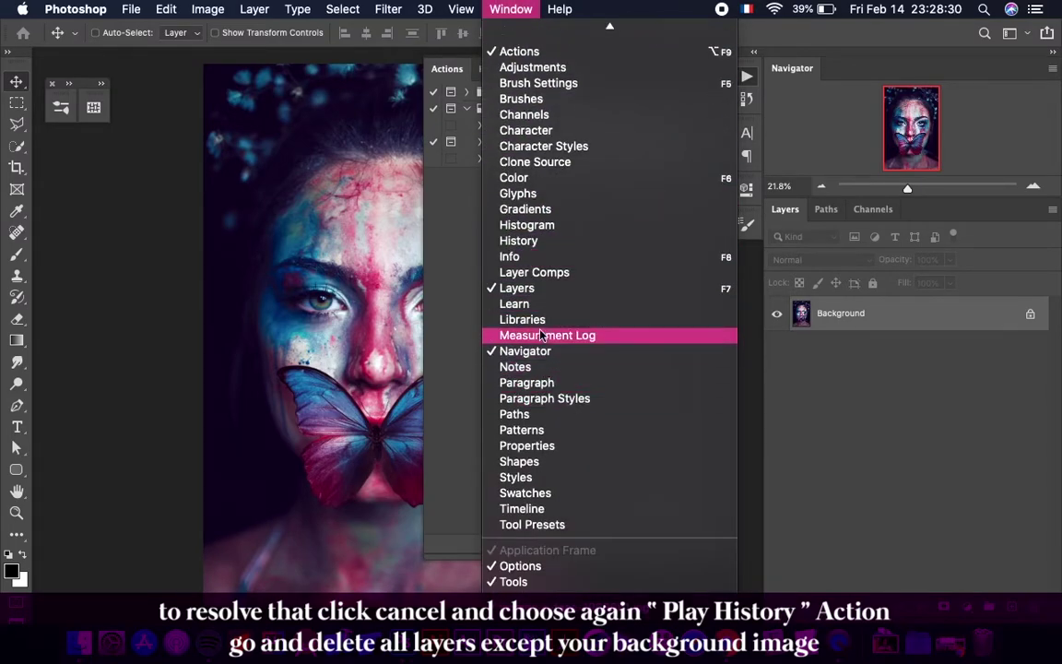
left_click(516, 241)
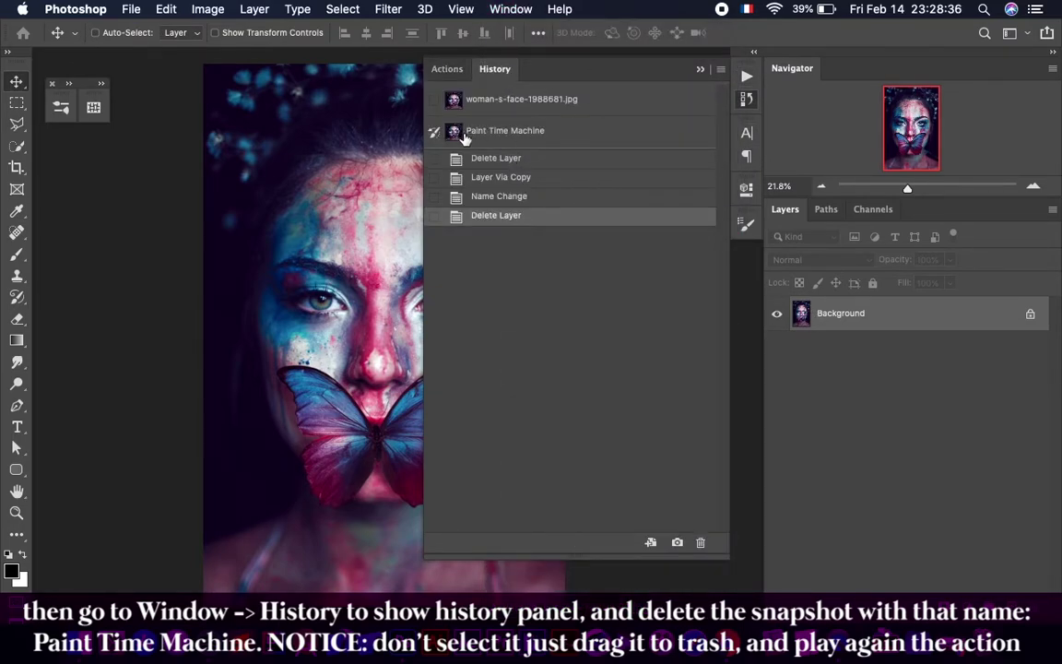
left_click_drag(506, 139, 696, 540)
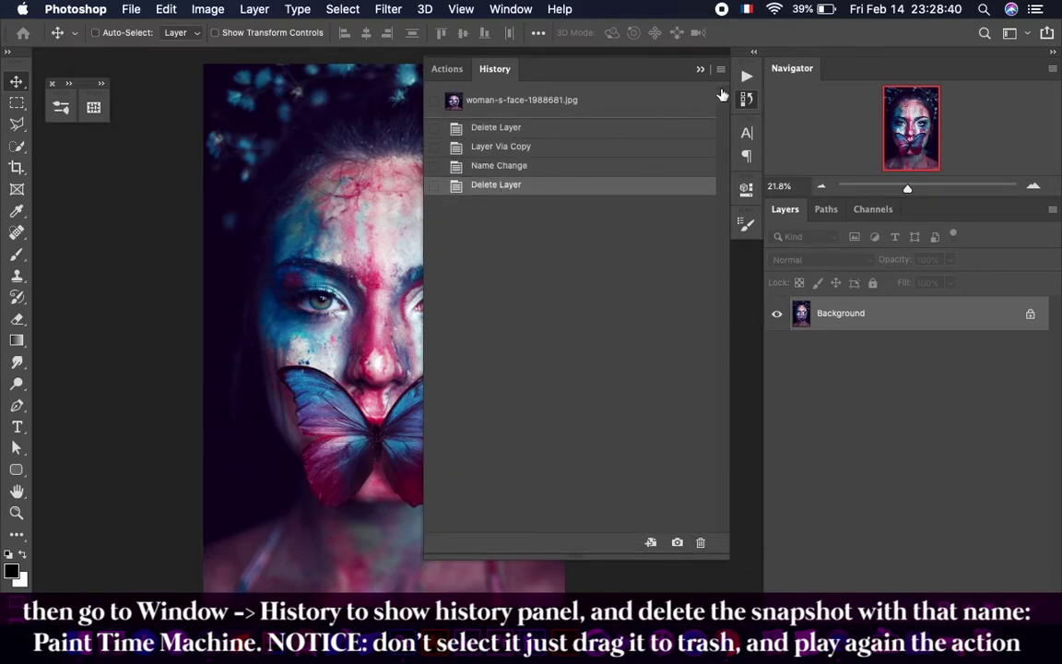
left_click(746, 96)
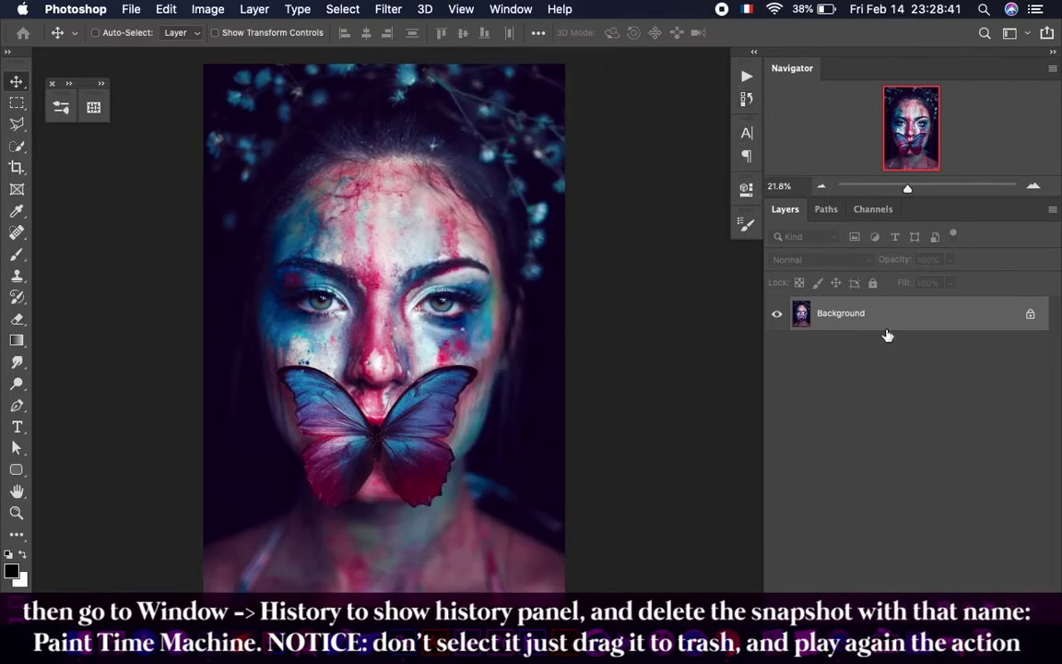
- Replay the Play History action from the Actions panel
left_click(746, 76)
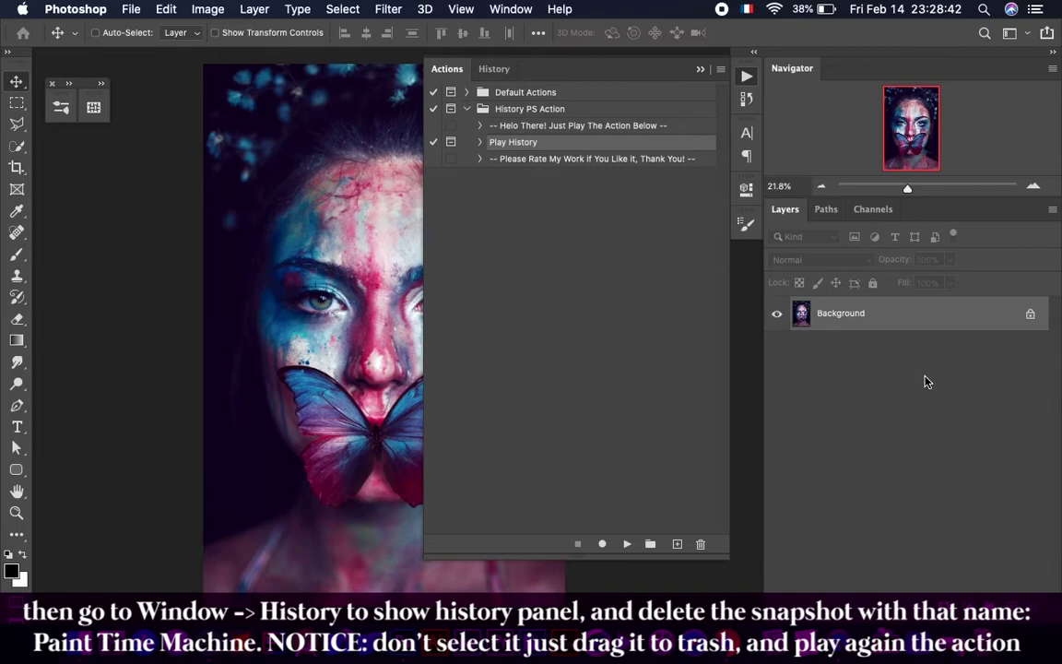
left_click(627, 544)
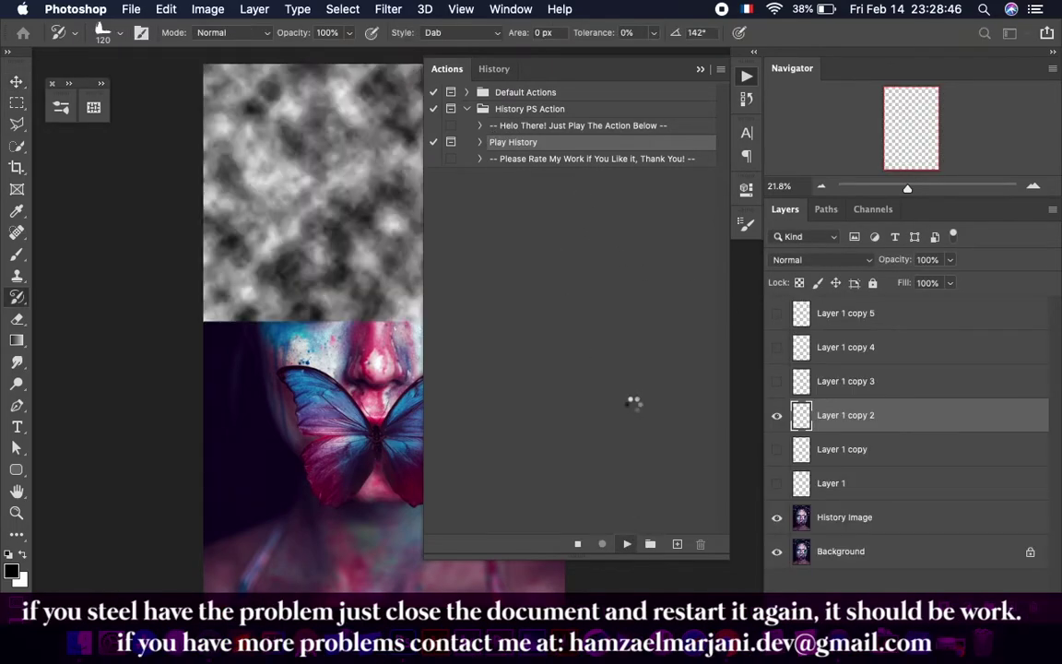